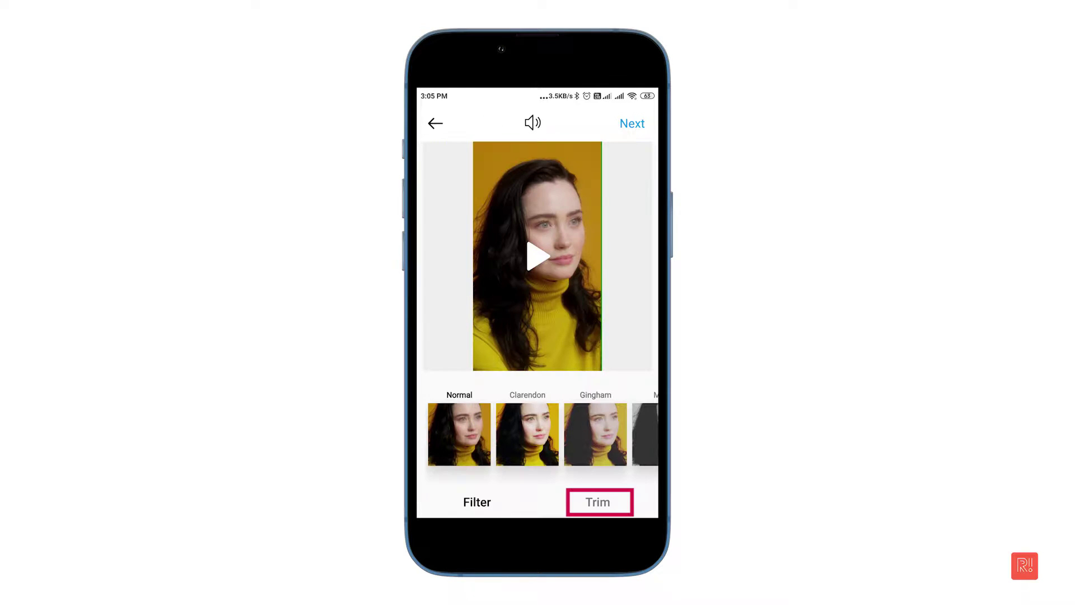
{"action": "left_click", "coordinate": [597, 502]}
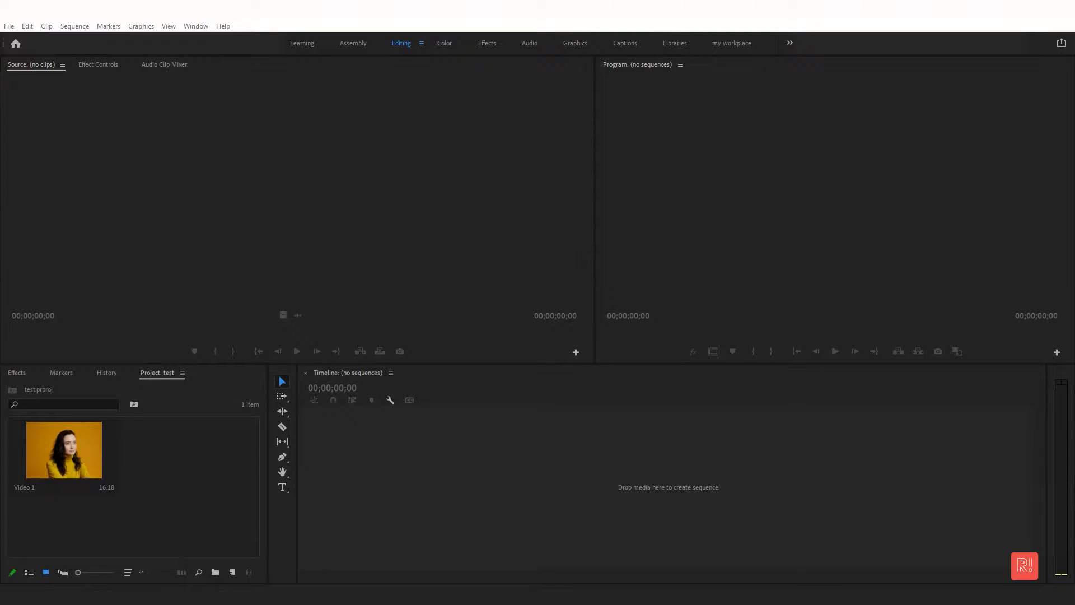
Start a new sequence based on the DSLR 1080p30 preset from the Digital SLR 1080p group
{"action": "left_click", "coordinate": [232, 572]}
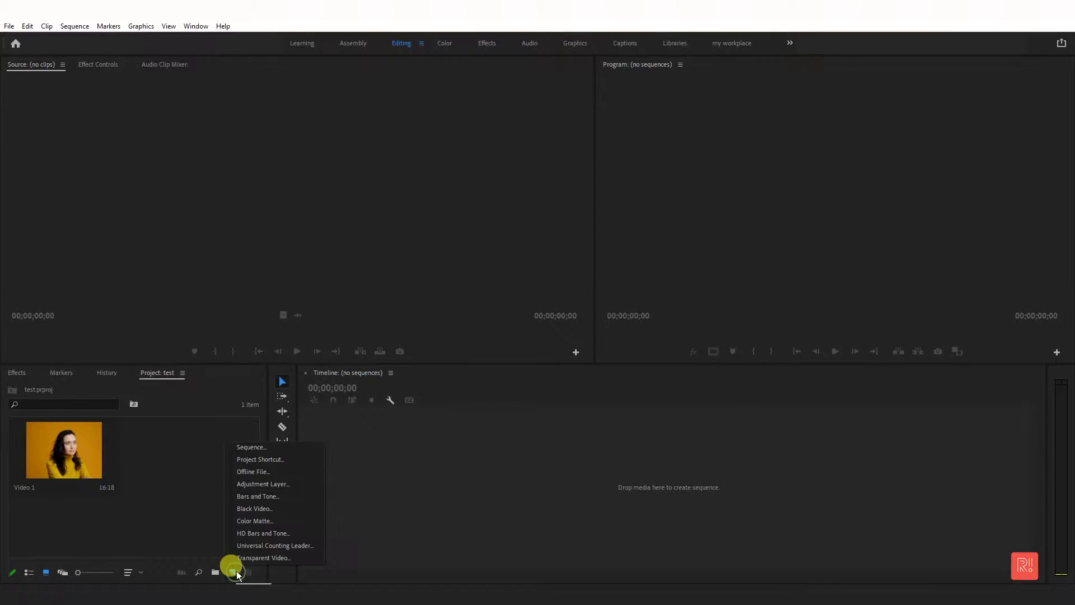
{"action": "left_click", "coordinate": [253, 448]}
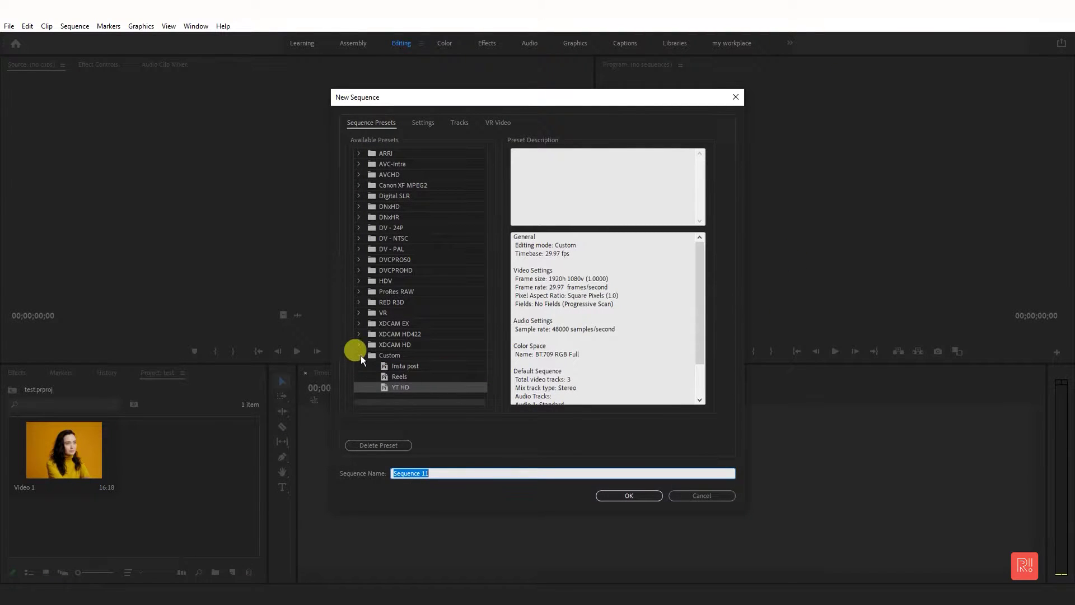
{"action": "left_click", "coordinate": [359, 355]}
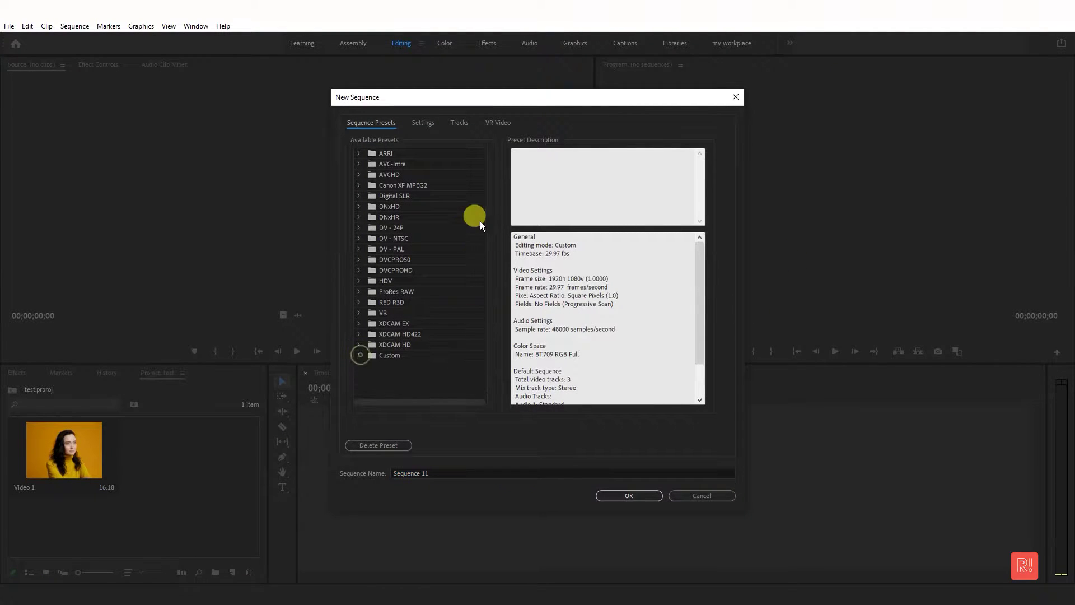
{"action": "left_click", "coordinate": [359, 196]}
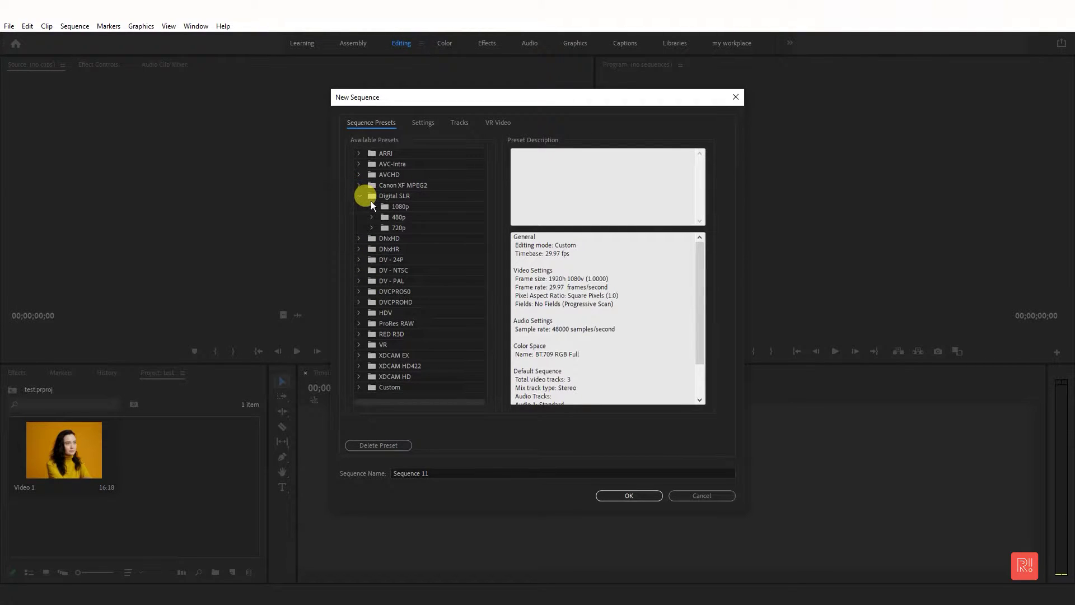
{"action": "left_click", "coordinate": [371, 206]}
{"action": "left_click", "coordinate": [382, 217]}
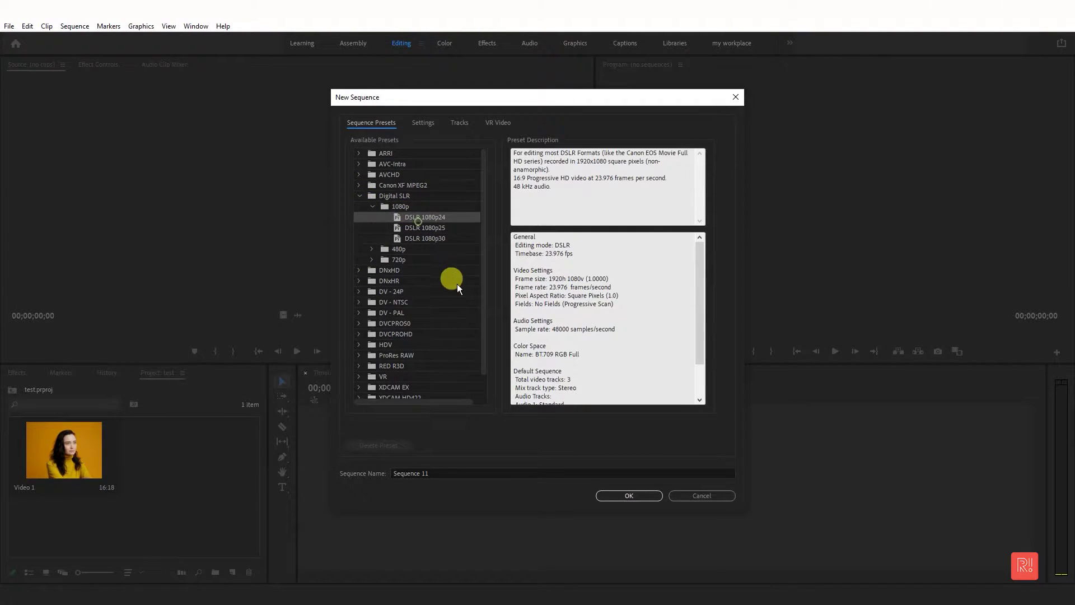
{"action": "left_click", "coordinate": [435, 240]}
Set the new sequence's timebase to 29.97 frames/second and its frame size to 1080 horizontal by 1080 vertical
{"action": "left_click", "coordinate": [420, 121]}
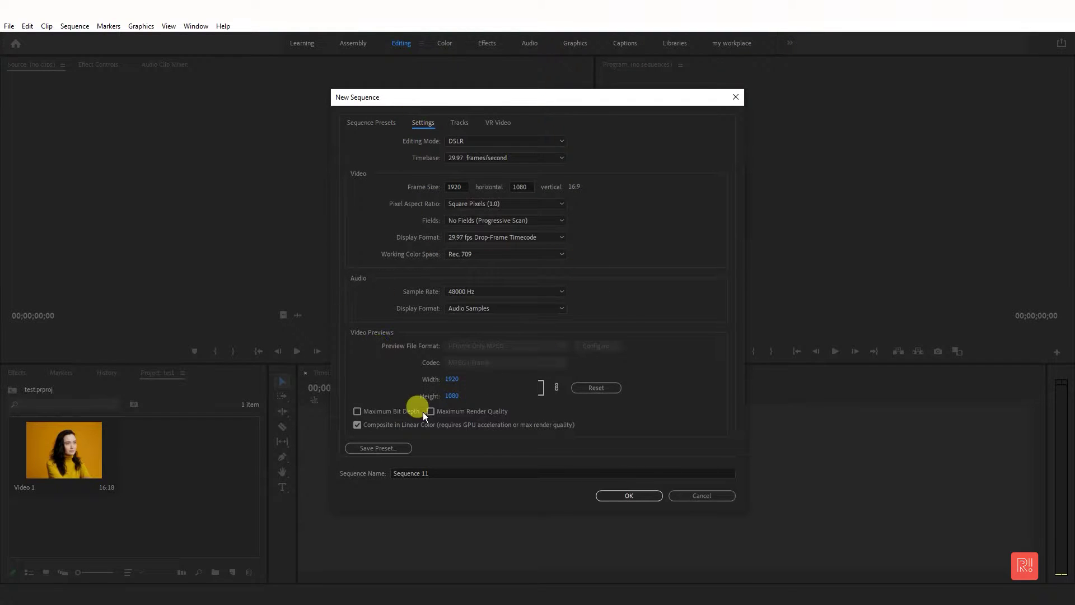
{"action": "left_click", "coordinate": [505, 159]}
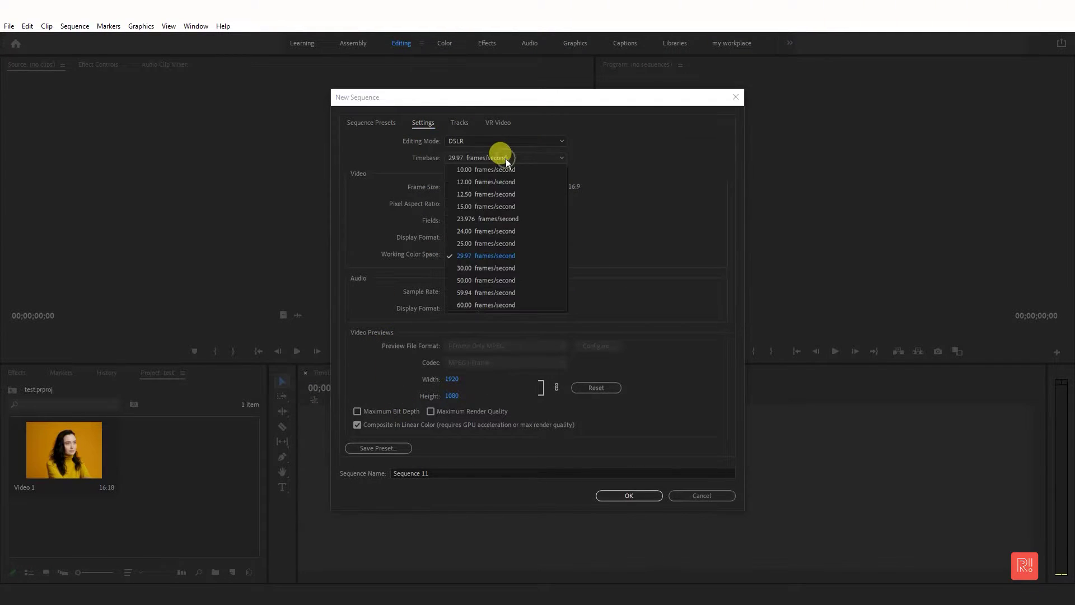
{"action": "left_click", "coordinate": [492, 255]}
{"action": "left_click", "coordinate": [456, 186]}
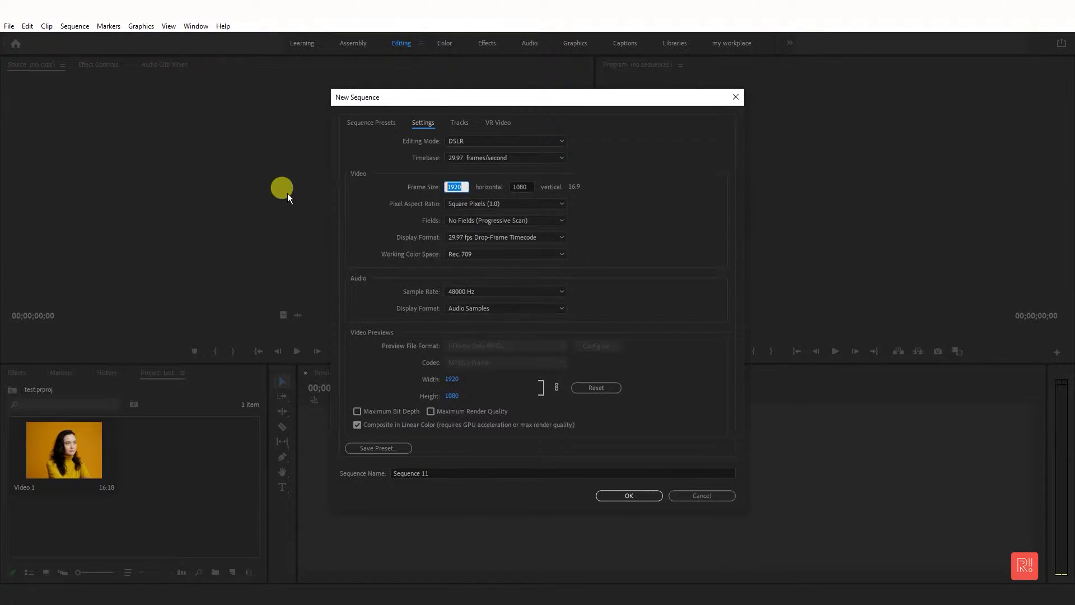
{"action": "type", "text": "1080"}
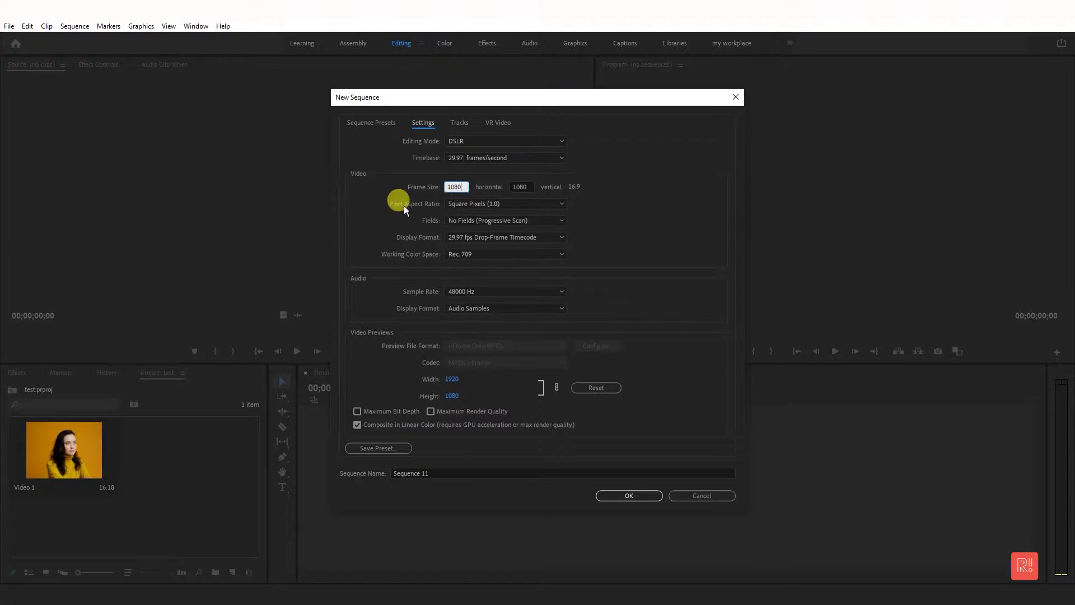
{"action": "left_click", "coordinate": [522, 187]}
{"action": "left_click", "coordinate": [639, 193]}
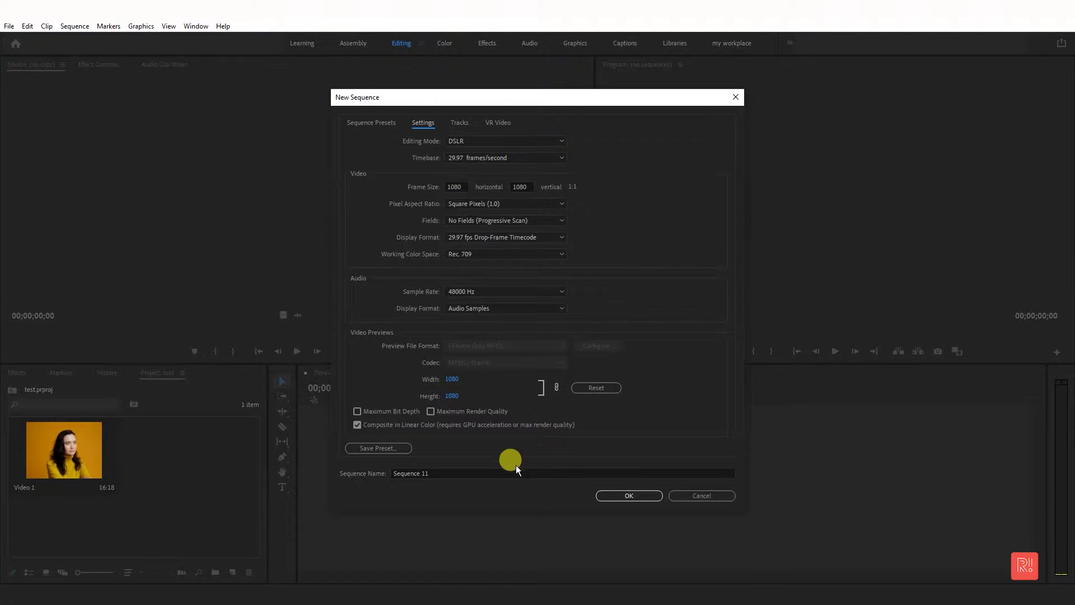
Name the sequence "Insta post 1.1" and create it
{"action": "left_click", "coordinate": [439, 473]}
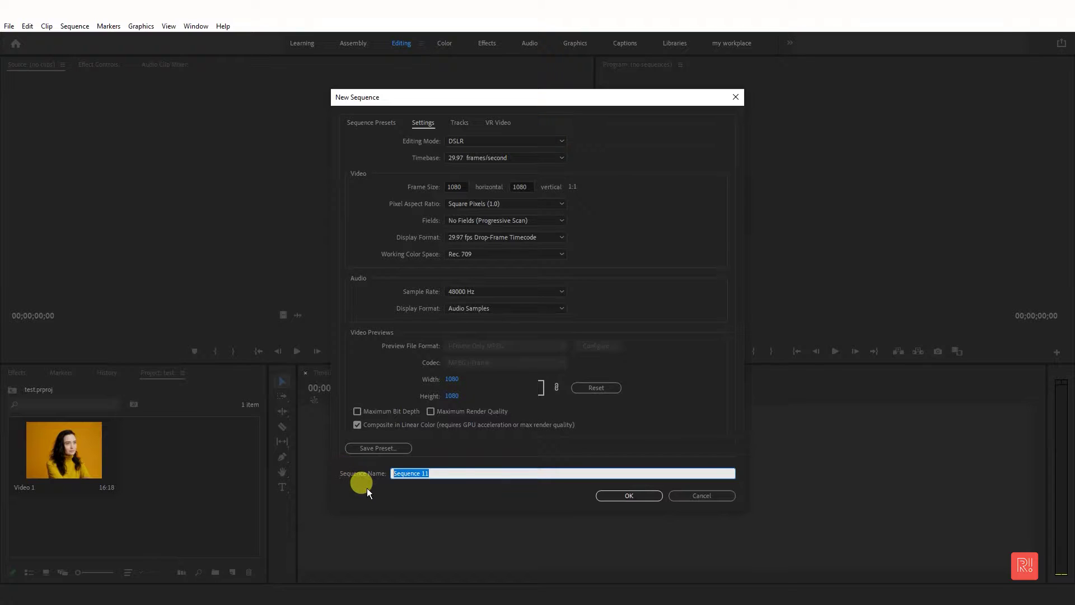
{"action": "type", "text": "Insta "}
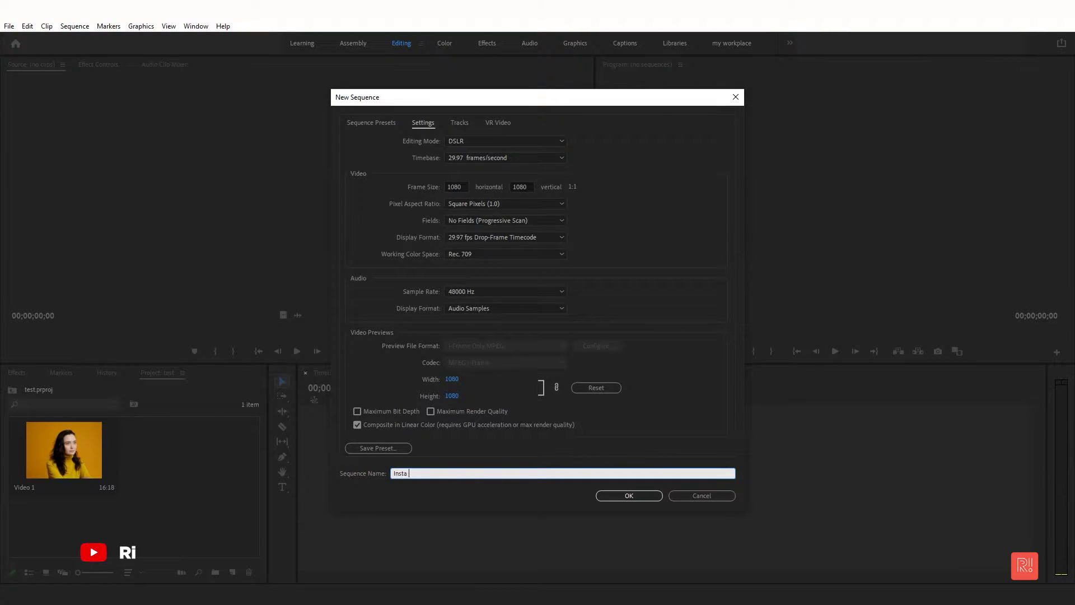
{"action": "type", "text": "post 1.1"}
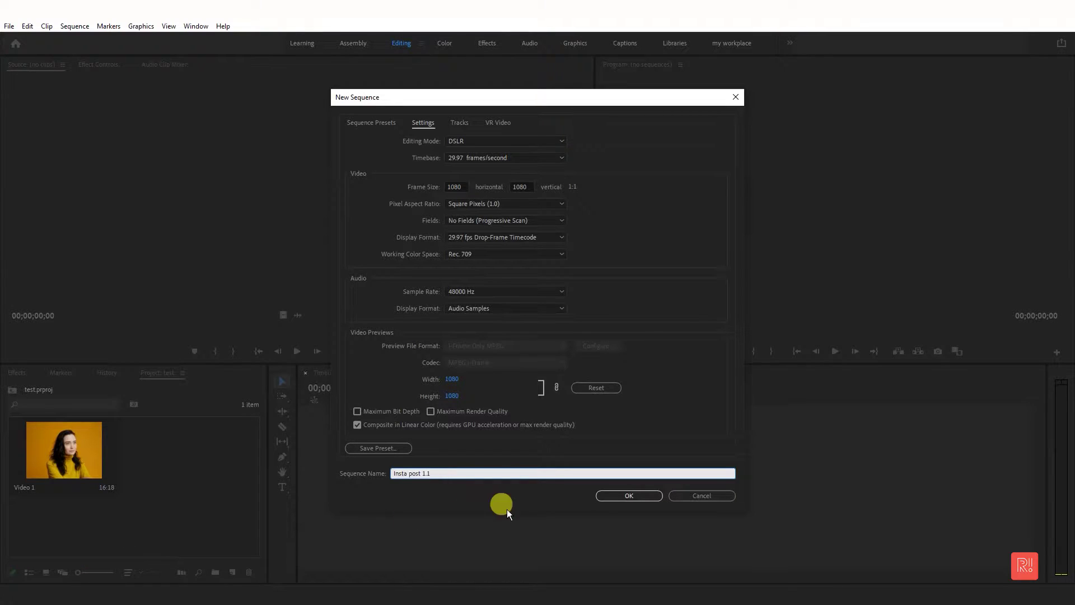
{"action": "left_click", "coordinate": [616, 501]}
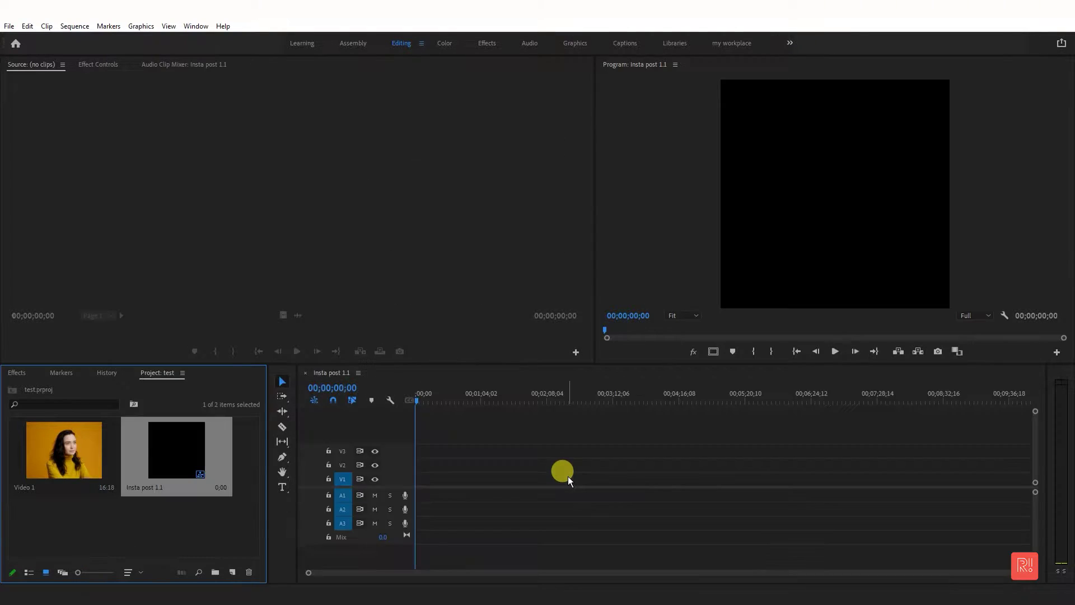
Resize the workspace to widen the Program monitor and give the timeline more height
{"action": "left_click_drag", "start_coordinate": [595, 327], "coordinate": [460, 363]}
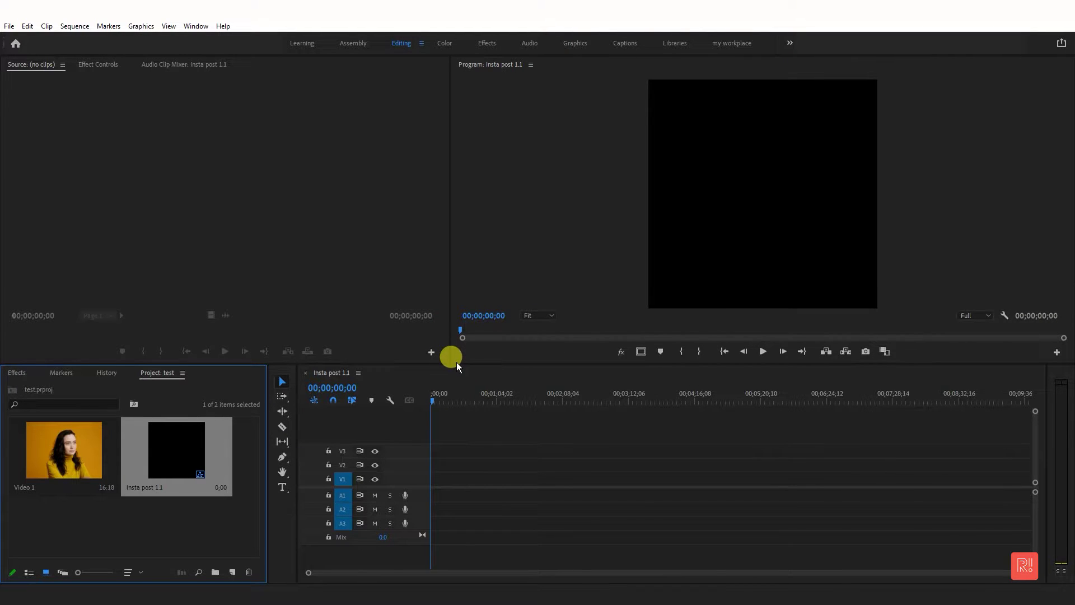
{"action": "left_click_drag", "start_coordinate": [456, 361], "coordinate": [453, 336]}
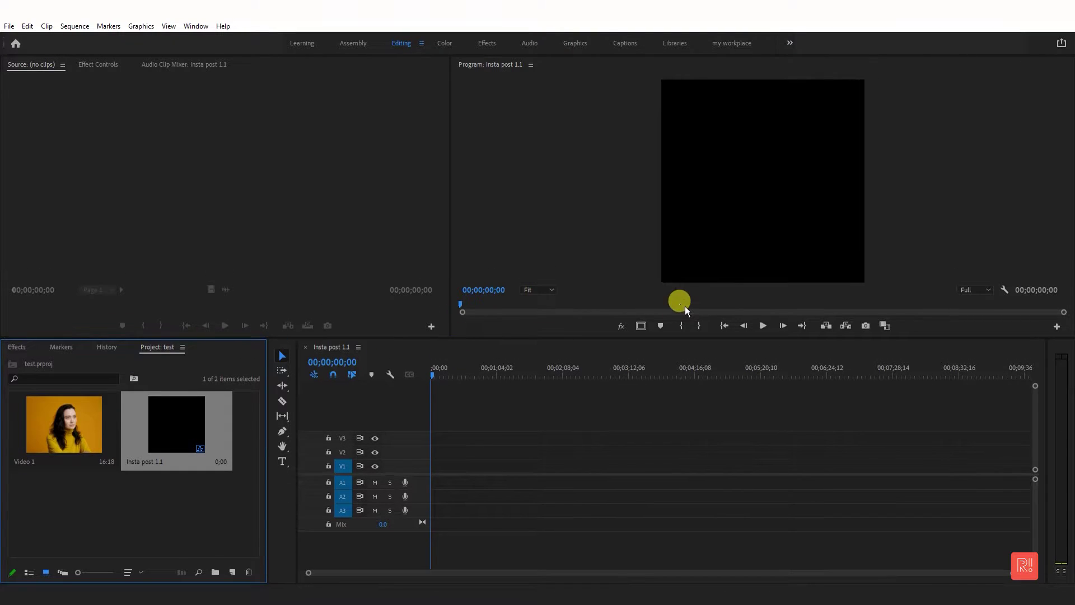
Place the Video 1 clip at the start of track V1, keeping the existing sequence settings
{"action": "left_click", "coordinate": [622, 416]}
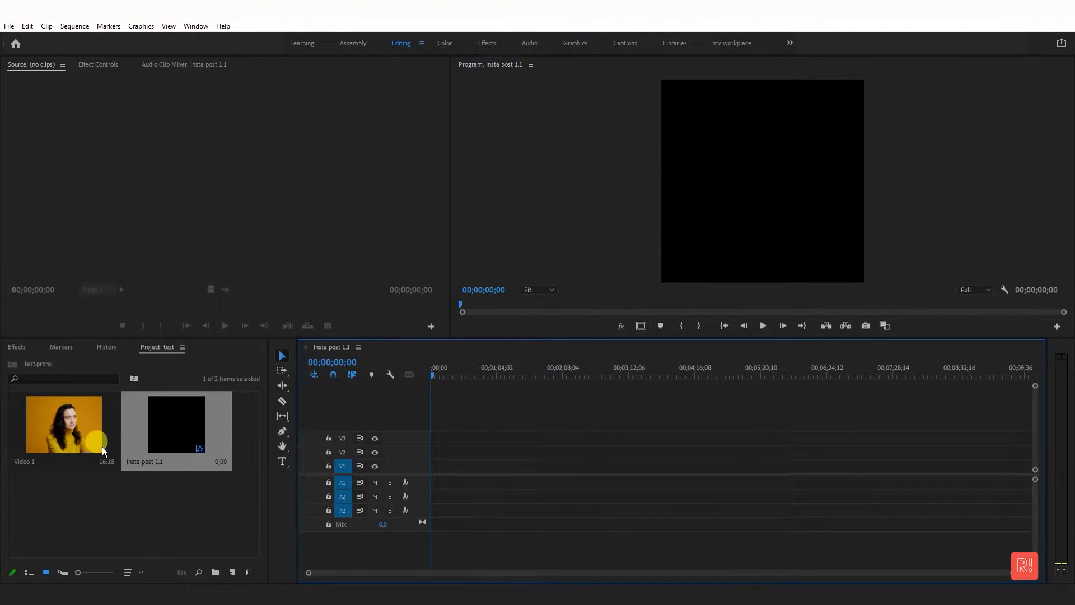
{"action": "left_click_drag", "start_coordinate": [103, 452], "coordinate": [417, 469]}
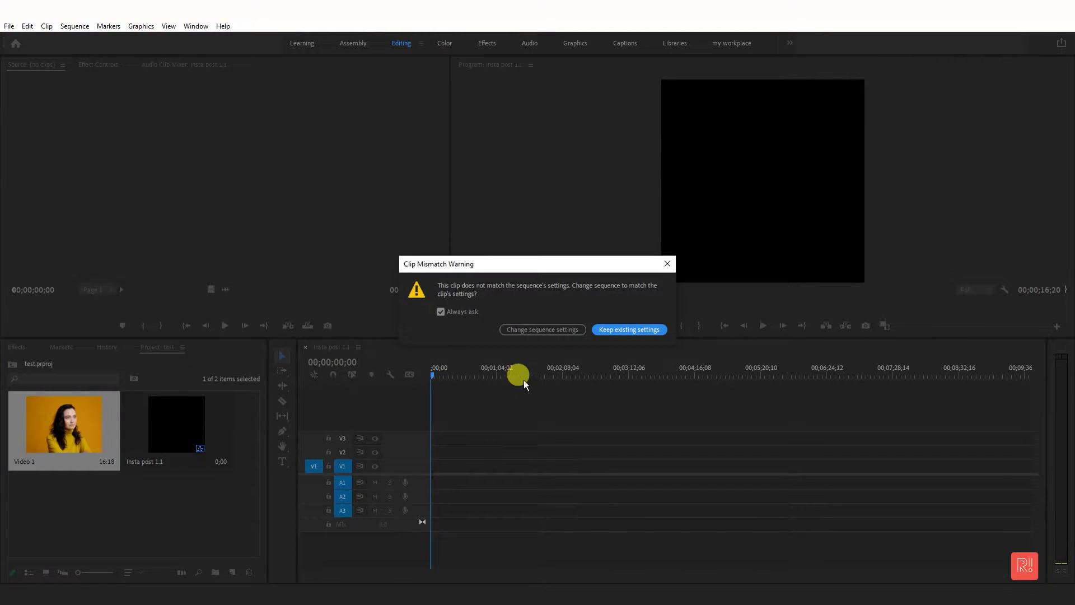
{"action": "left_click", "coordinate": [612, 326]}
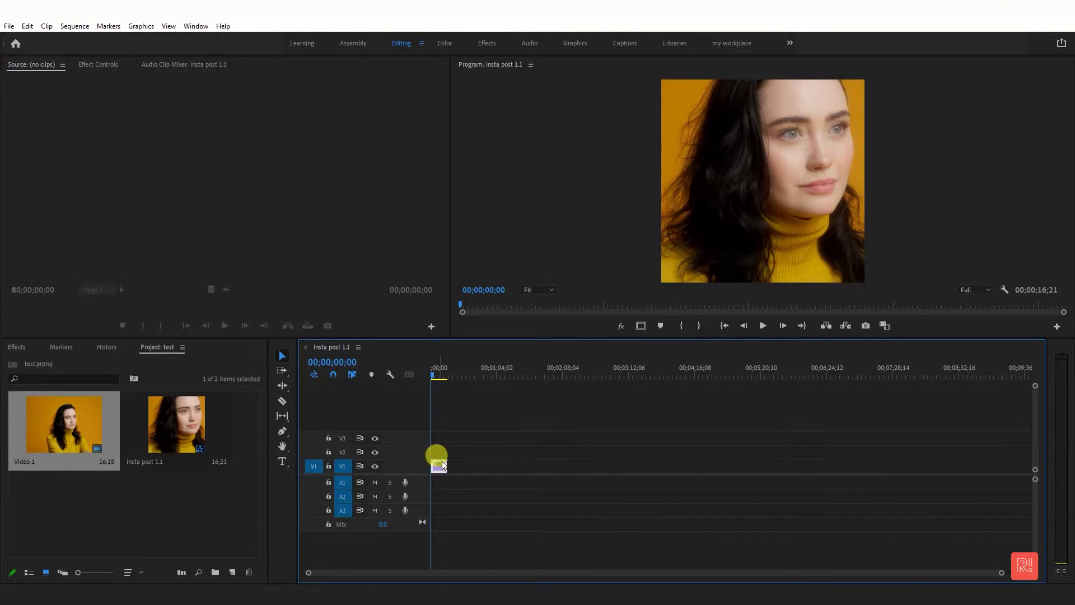
Reframe the Video 1 clip in the square frame with a scale of 56 and a horizontal position of 484
{"action": "left_click", "coordinate": [100, 64]}
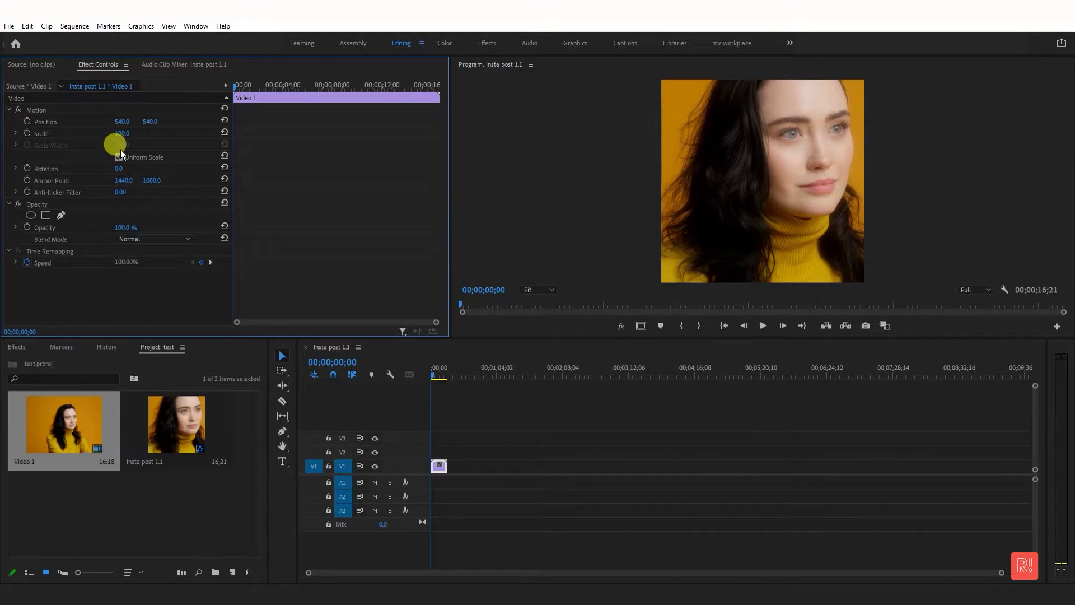
{"action": "left_click_drag", "start_coordinate": [122, 132], "coordinate": [88, 121]}
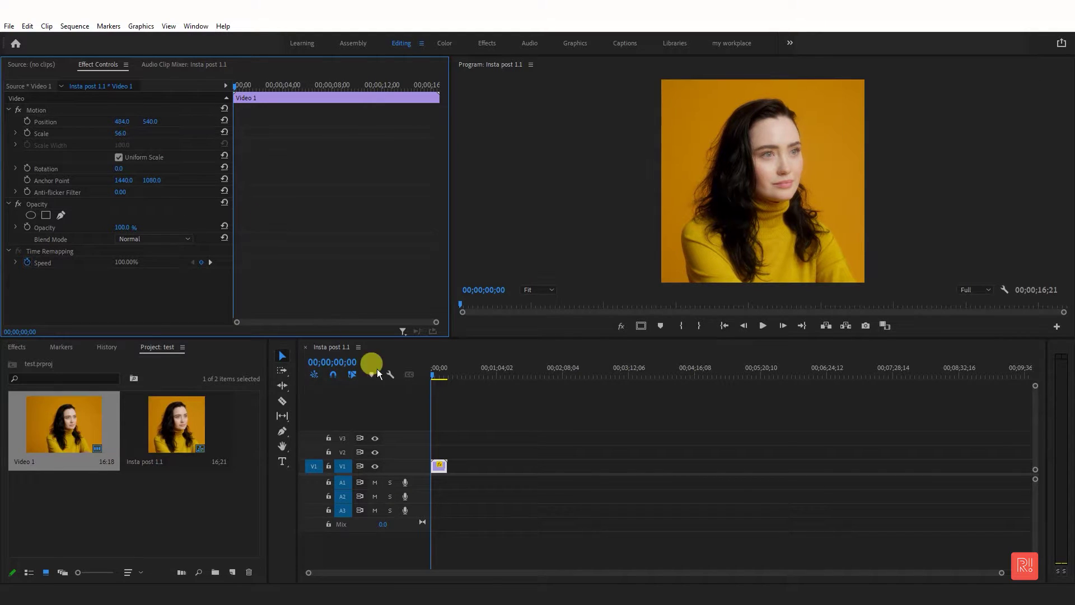
{"action": "left_click", "coordinate": [1001, 572]}
{"action": "left_click_drag", "start_coordinate": [1002, 572], "coordinate": [800, 571]}
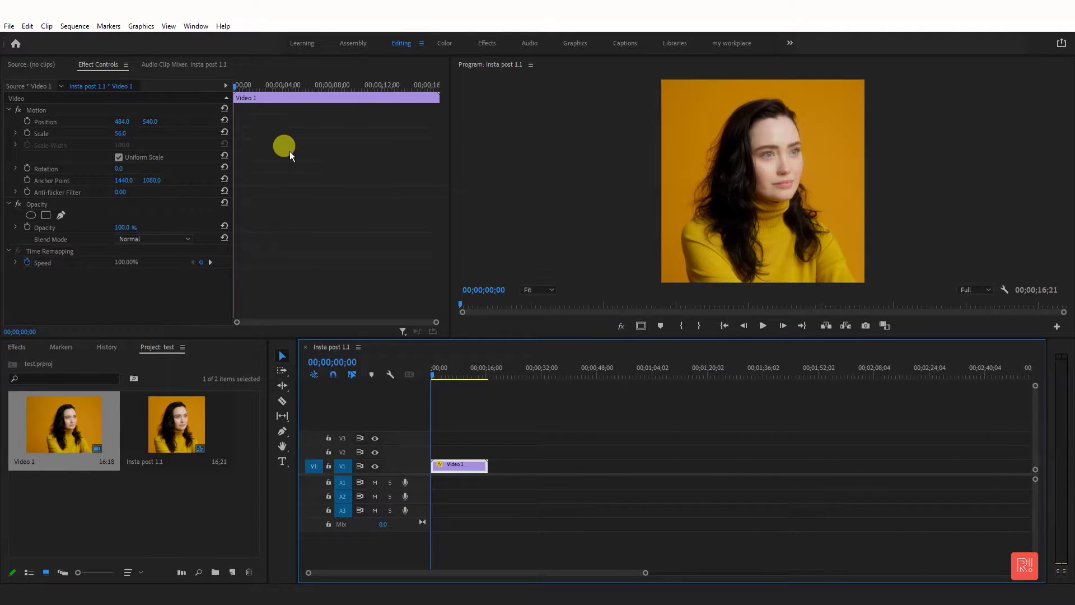
{"action": "mouse_move", "coordinate": [432, 375]}
{"action": "left_mouse_down"}
{"action": "mouse_move", "coordinate": [467, 372]}
{"action": "mouse_move", "coordinate": [432, 375]}
{"action": "left_mouse_up"}
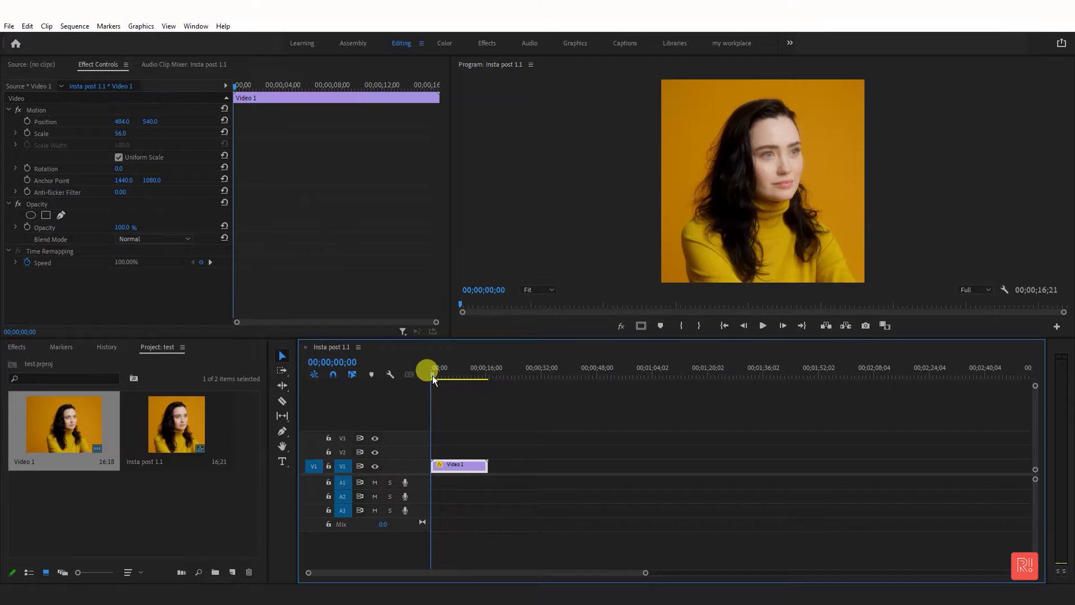
{"action": "left_click", "coordinate": [628, 501]}
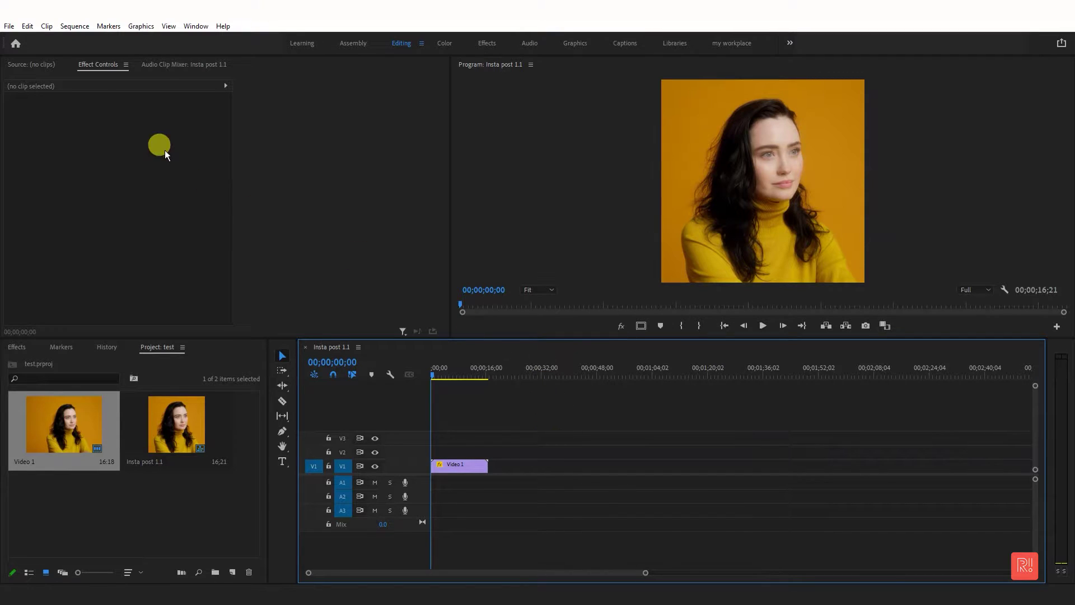
Open the media export settings for the sequence and choose the H.264 format with the Match Source - High bitrate preset
{"action": "left_click", "coordinate": [9, 26]}
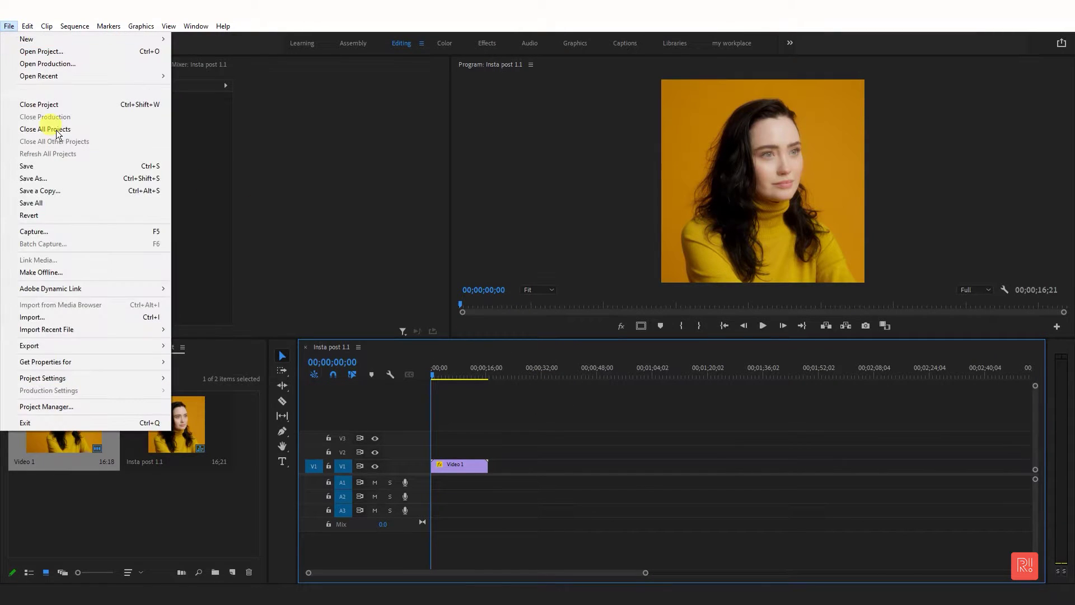
{"action": "mouse_move", "coordinate": [108, 347]}
{"action": "left_click", "coordinate": [248, 346]}
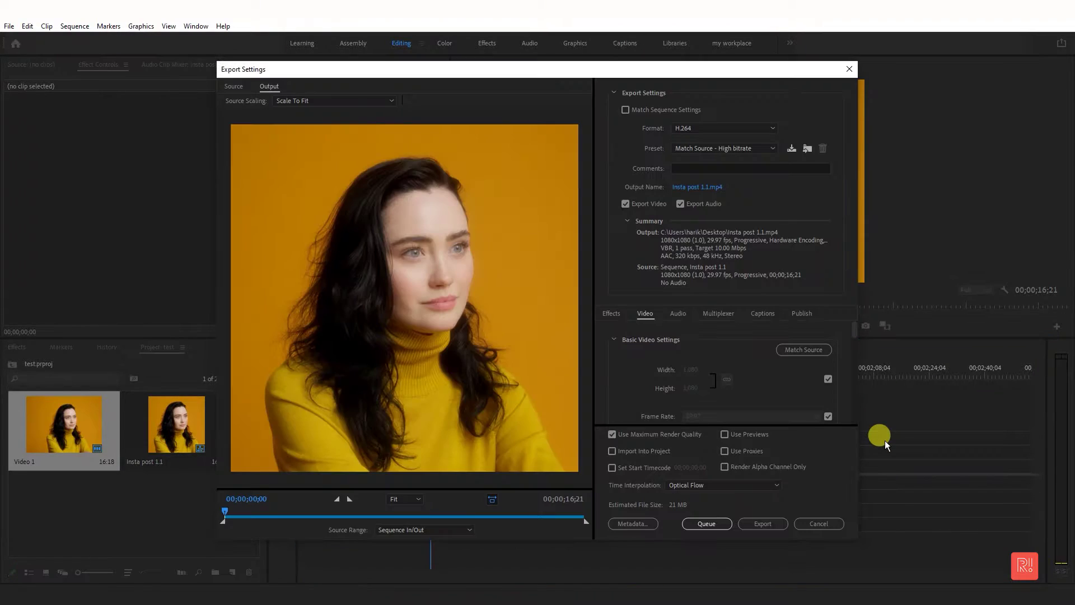
{"action": "left_click", "coordinate": [716, 128]}
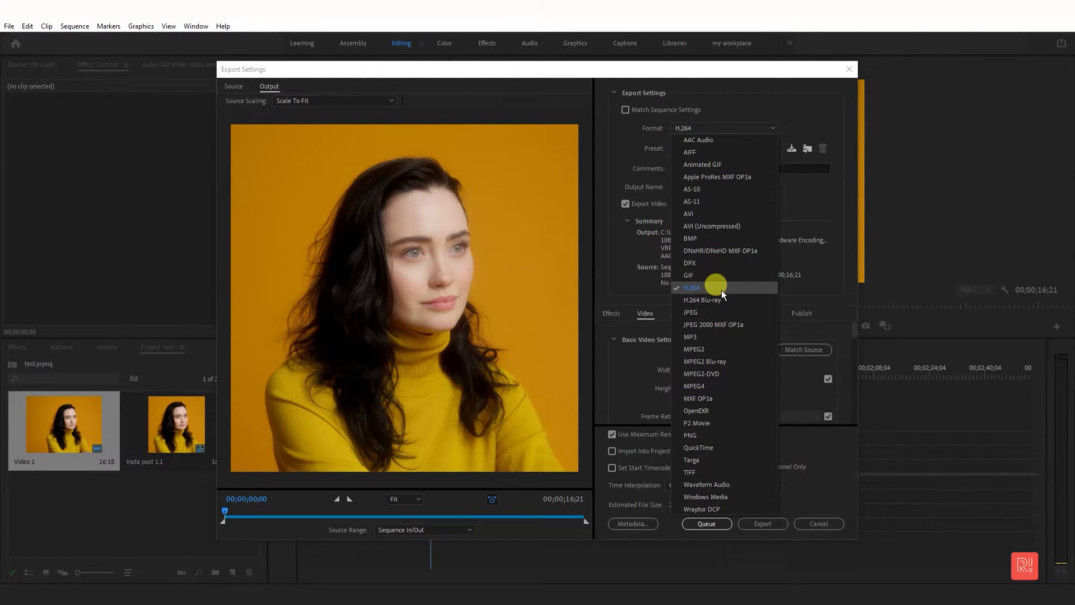
{"action": "left_click", "coordinate": [721, 290]}
{"action": "left_click", "coordinate": [720, 147]}
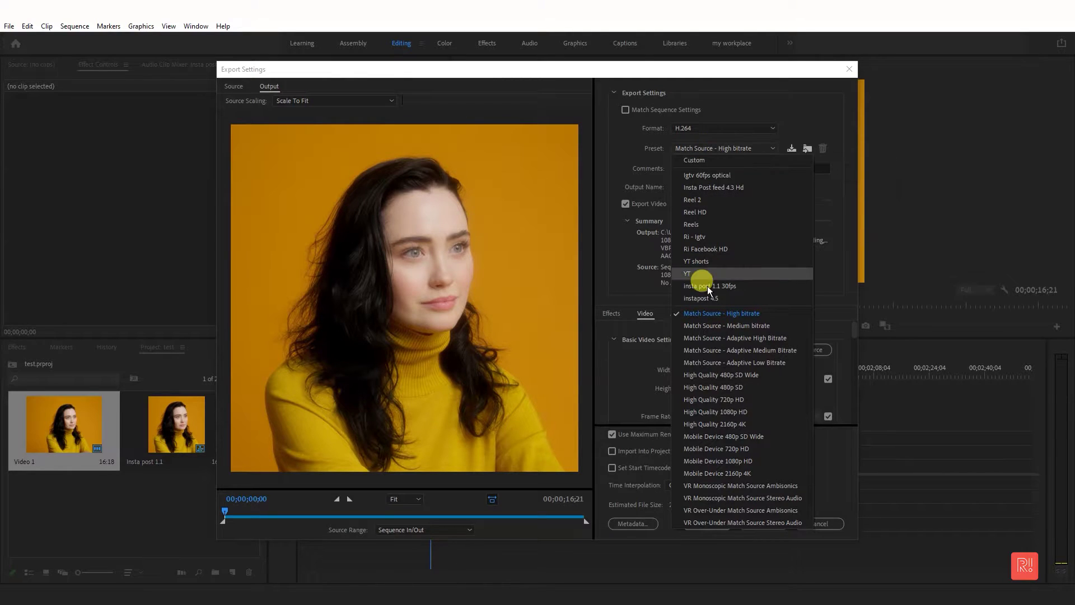
{"action": "left_click", "coordinate": [706, 314]}
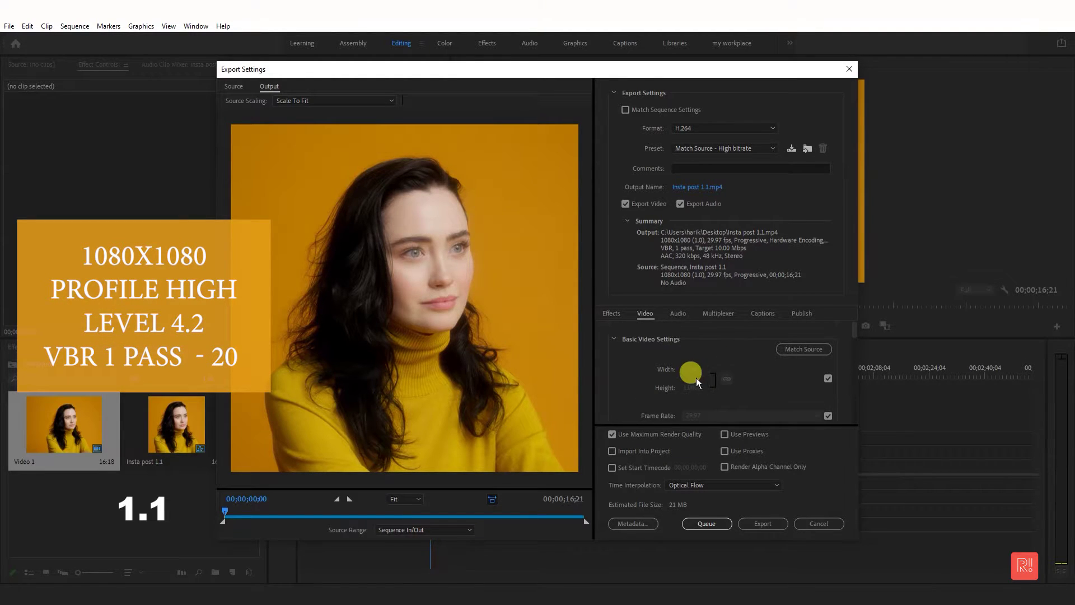
Enable Render at Maximum Depth and choose Hardware Encoding as the performance option in the video export settings
{"action": "scroll", "coordinate": [722, 383], "scroll_direction": "down", "scroll_amount": 1}
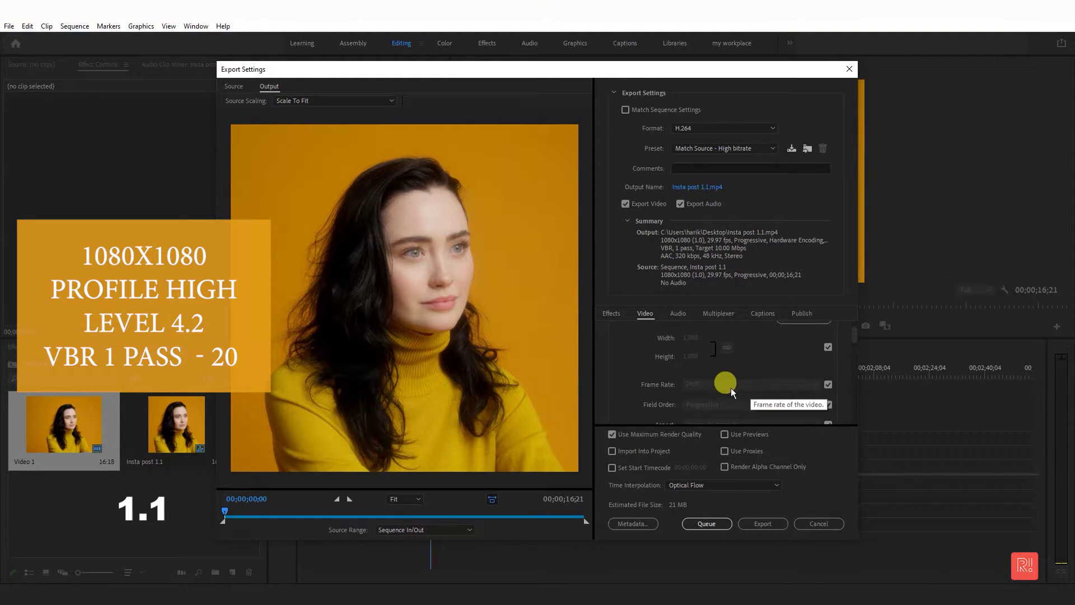
{"action": "scroll", "coordinate": [722, 388], "scroll_direction": "down", "scroll_amount": 1}
{"action": "scroll", "coordinate": [722, 388], "scroll_direction": "down", "scroll_amount": 2}
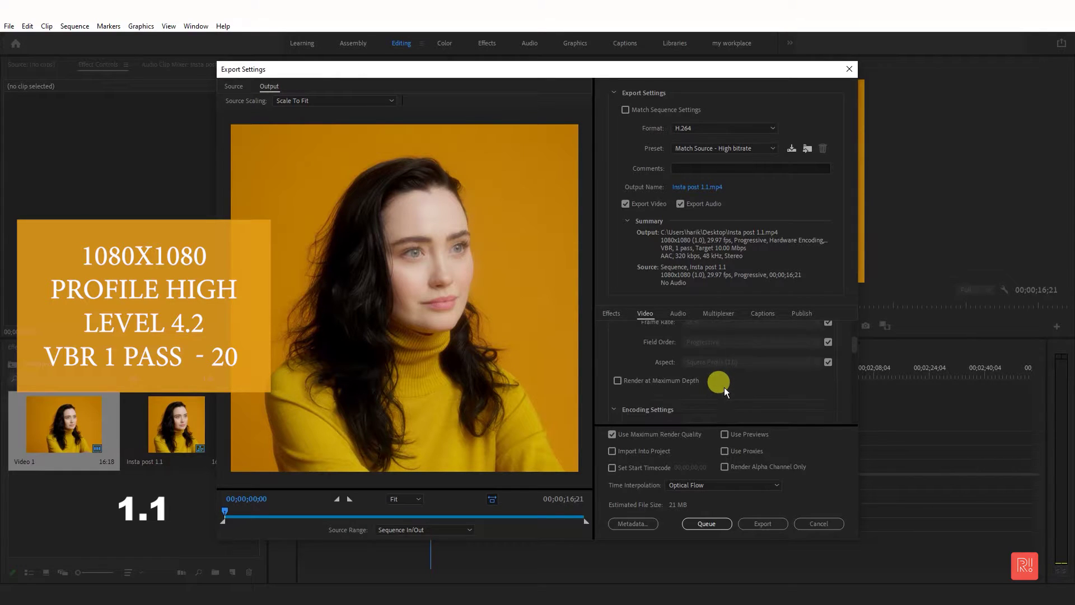
{"action": "left_click", "coordinate": [671, 350]}
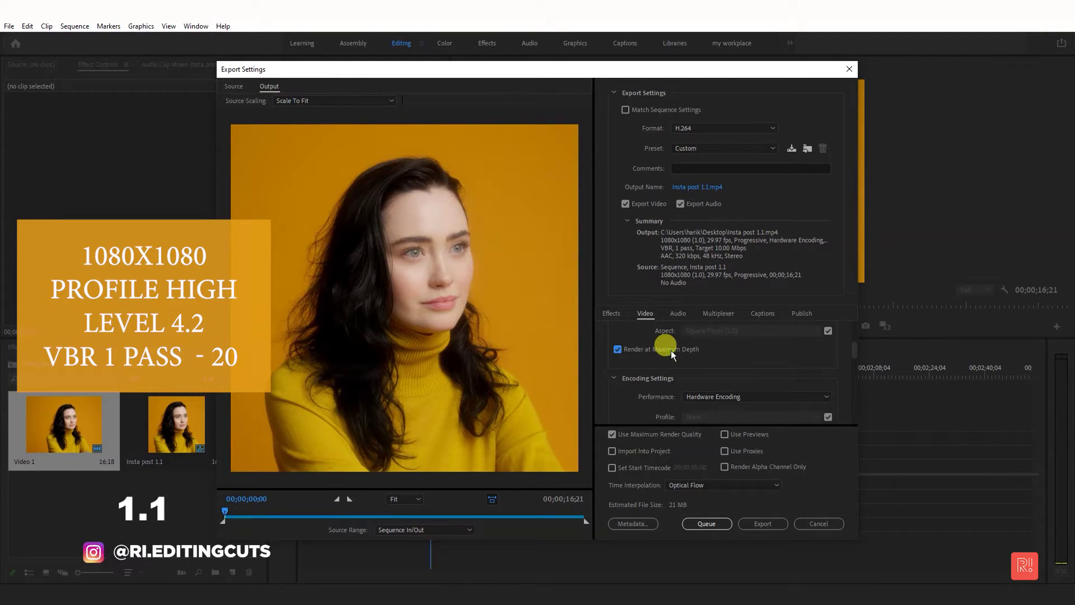
{"action": "scroll", "coordinate": [769, 349], "scroll_direction": "down", "scroll_amount": 1}
{"action": "left_click", "coordinate": [750, 363]}
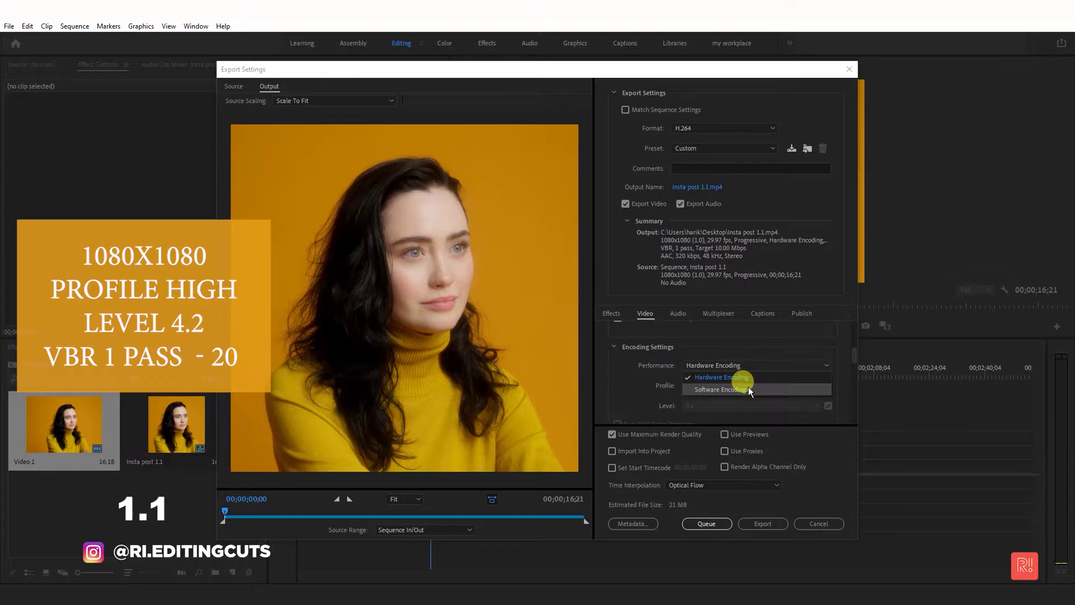
{"action": "left_click", "coordinate": [747, 346]}
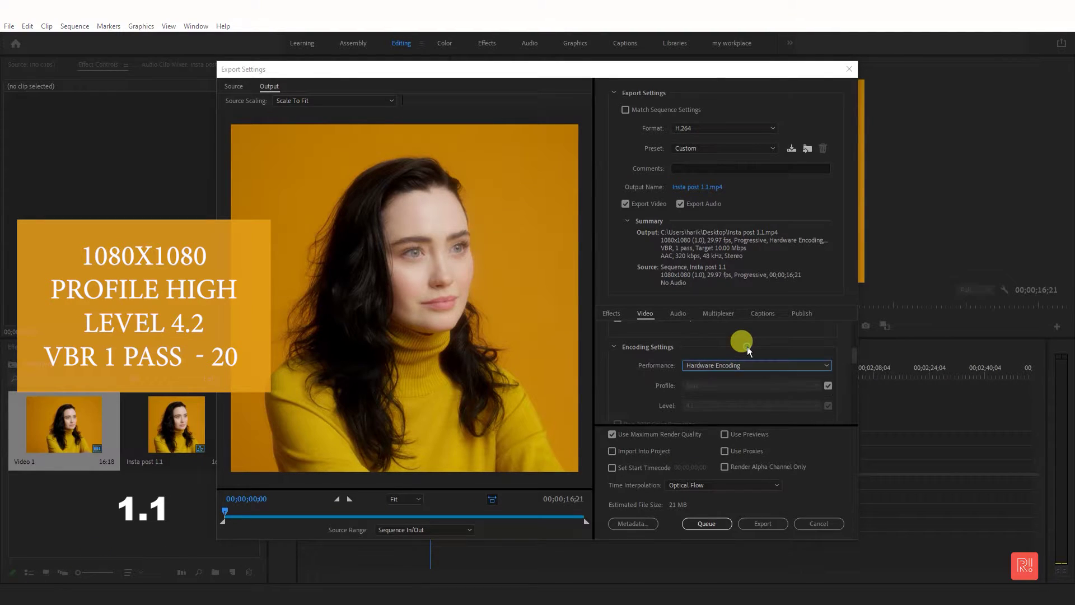
Unlink the encoding profile and level from the source, setting the profile to High and the level to 4.2
{"action": "scroll", "coordinate": [746, 340], "scroll_direction": "down", "scroll_amount": 1}
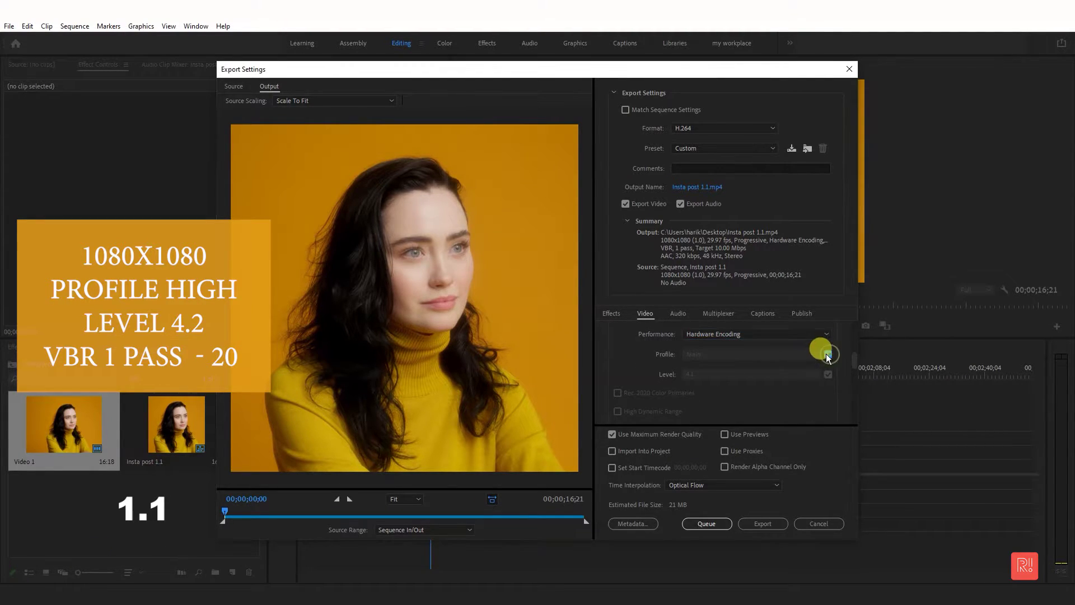
{"action": "left_click", "coordinate": [825, 354]}
{"action": "left_click", "coordinate": [777, 354]}
{"action": "left_click", "coordinate": [764, 390]}
{"action": "left_click", "coordinate": [828, 374]}
{"action": "left_click", "coordinate": [781, 374]}
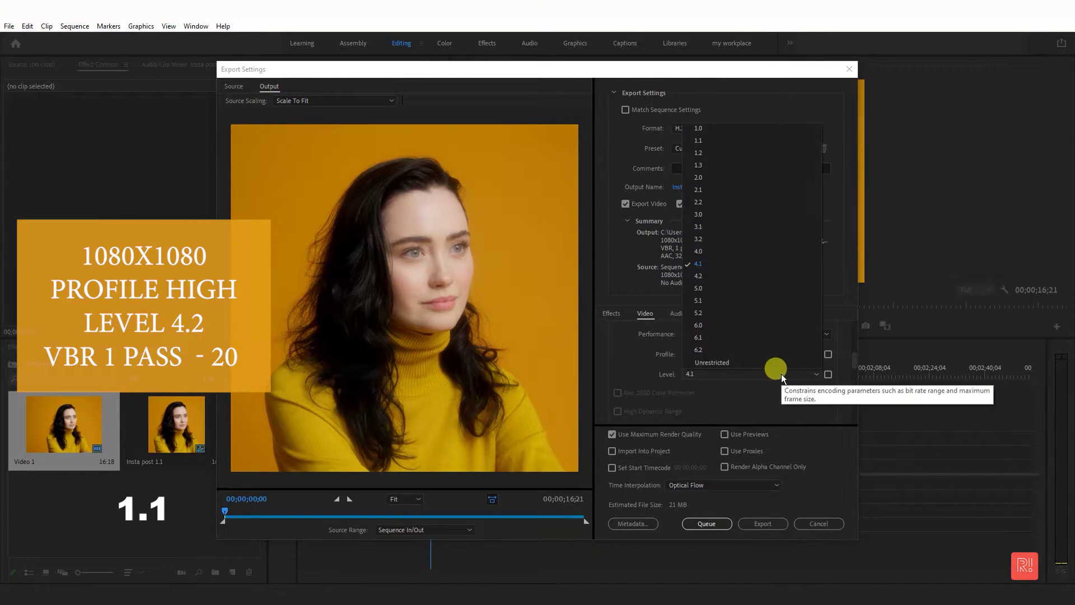
{"action": "left_click", "coordinate": [728, 277]}
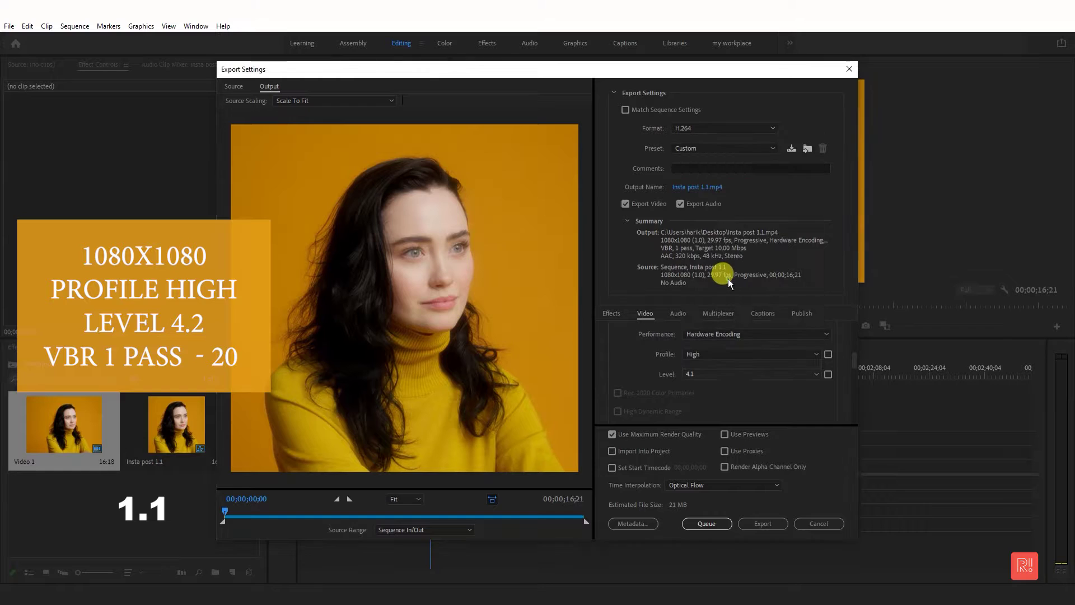
Collapse the general export settings and set the bitrate encoding to VBR, 1 pass with a target bitrate of 20 Mbps
{"action": "scroll", "coordinate": [761, 383], "scroll_direction": "up", "scroll_amount": 5}
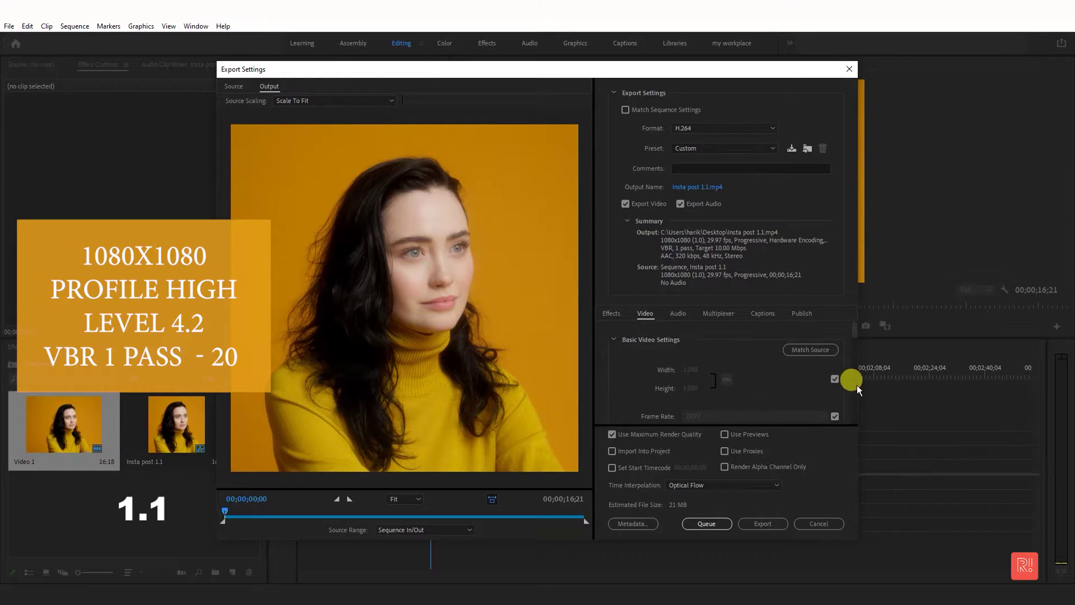
{"action": "scroll", "coordinate": [631, 348], "scroll_direction": "down", "scroll_amount": 4}
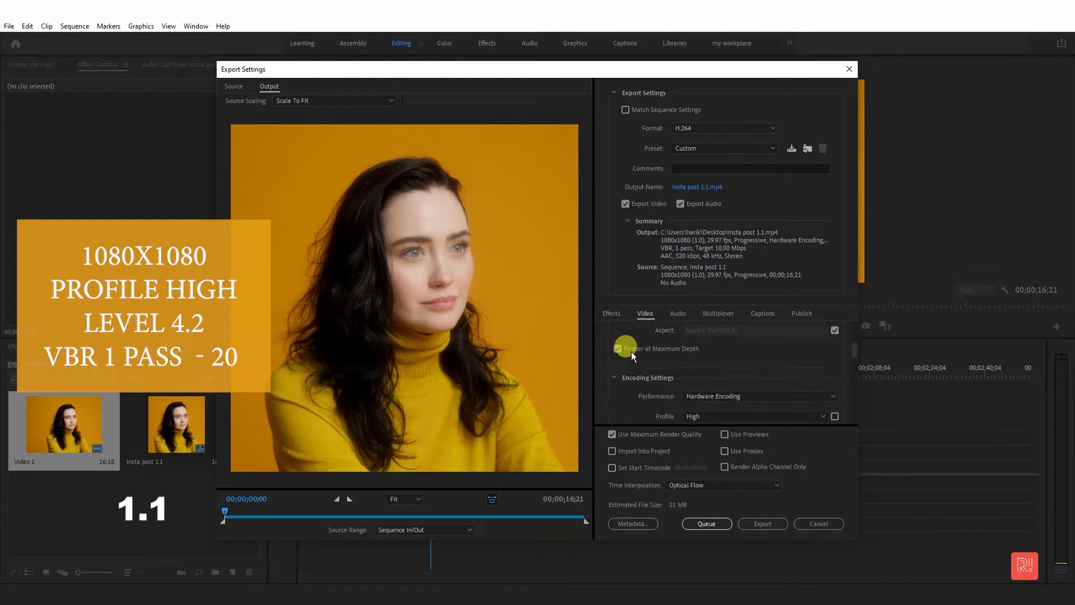
{"action": "scroll", "coordinate": [630, 351], "scroll_direction": "down", "scroll_amount": 2}
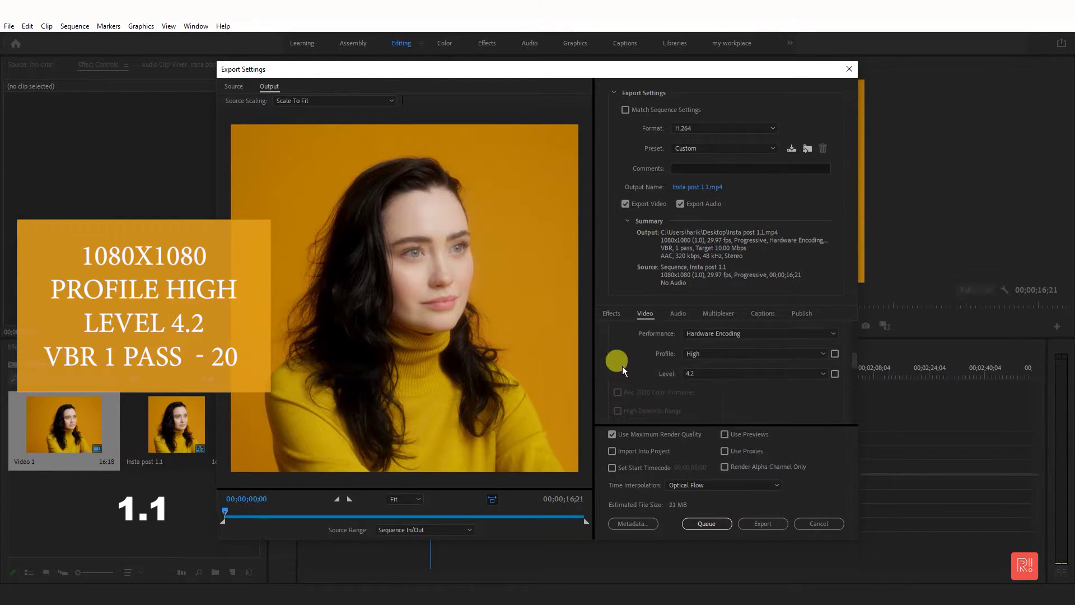
{"action": "left_click", "coordinate": [614, 93]}
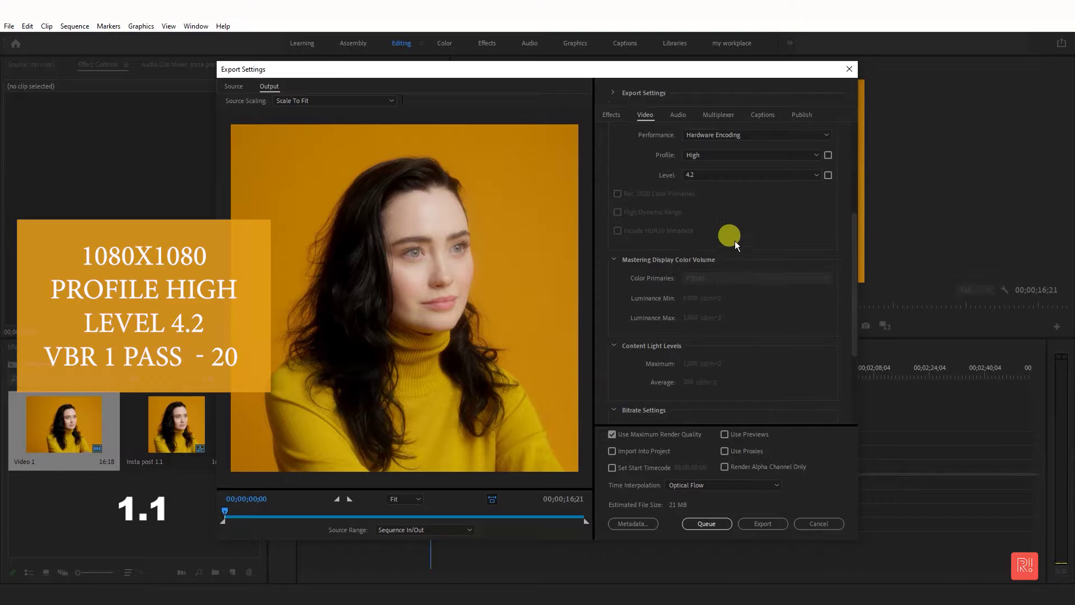
{"action": "scroll", "coordinate": [734, 241], "scroll_direction": "up", "scroll_amount": 4}
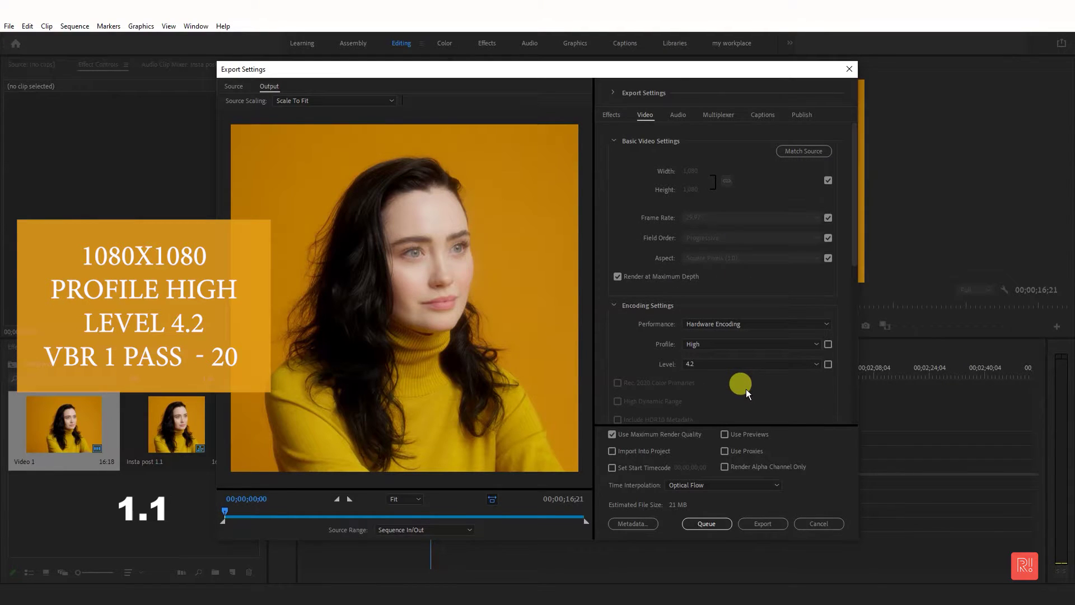
{"action": "scroll", "coordinate": [746, 388], "scroll_direction": "down", "scroll_amount": 3}
{"action": "scroll", "coordinate": [746, 388], "scroll_direction": "down", "scroll_amount": 2}
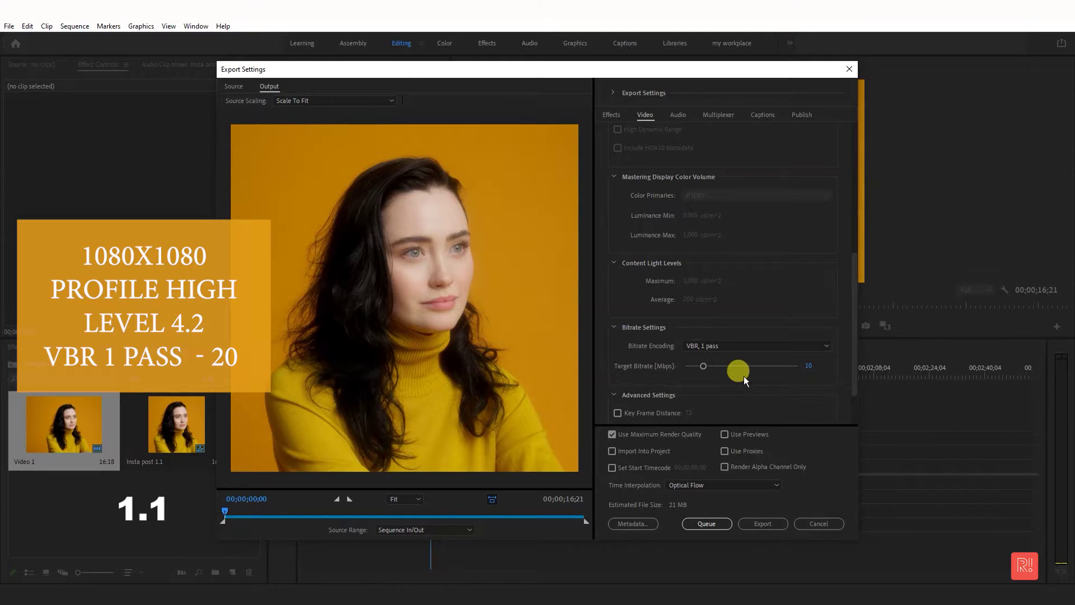
{"action": "left_click", "coordinate": [758, 345]}
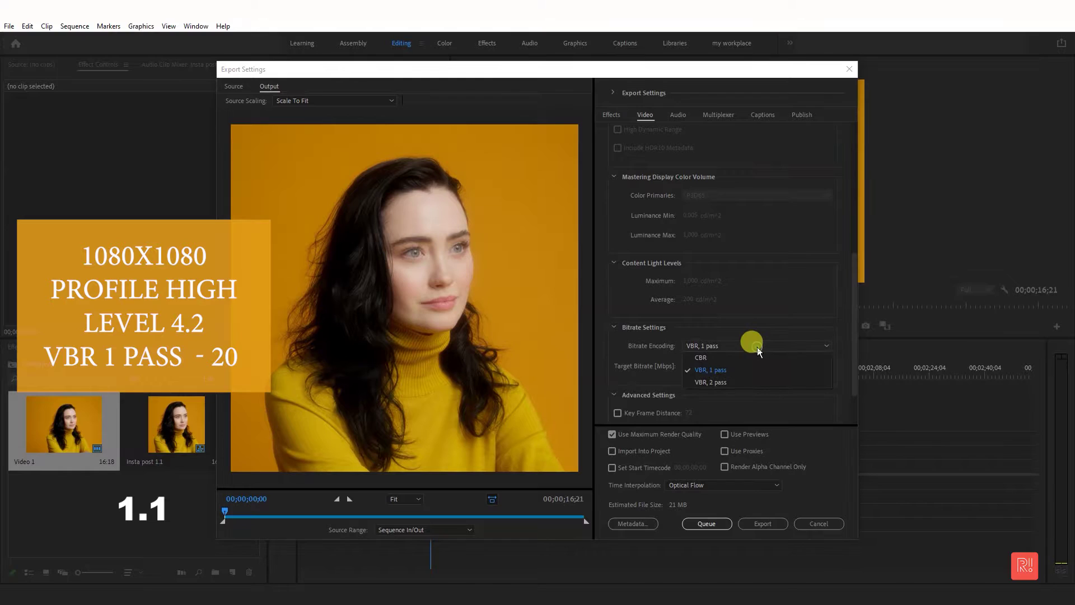
{"action": "left_click", "coordinate": [750, 368]}
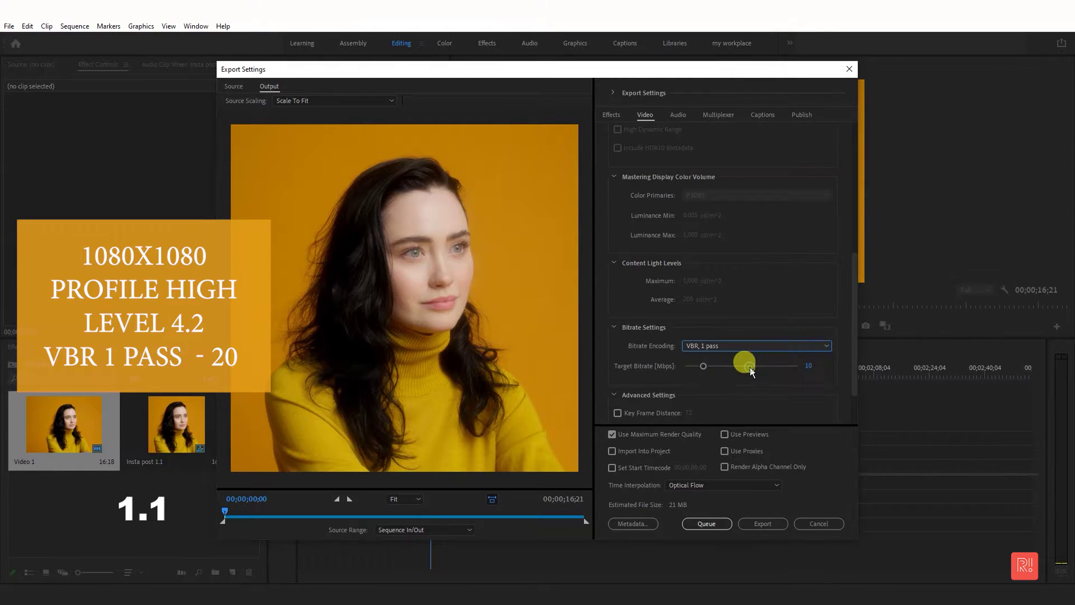
{"action": "left_click", "coordinate": [808, 367]}
{"action": "type", "text": "20"}
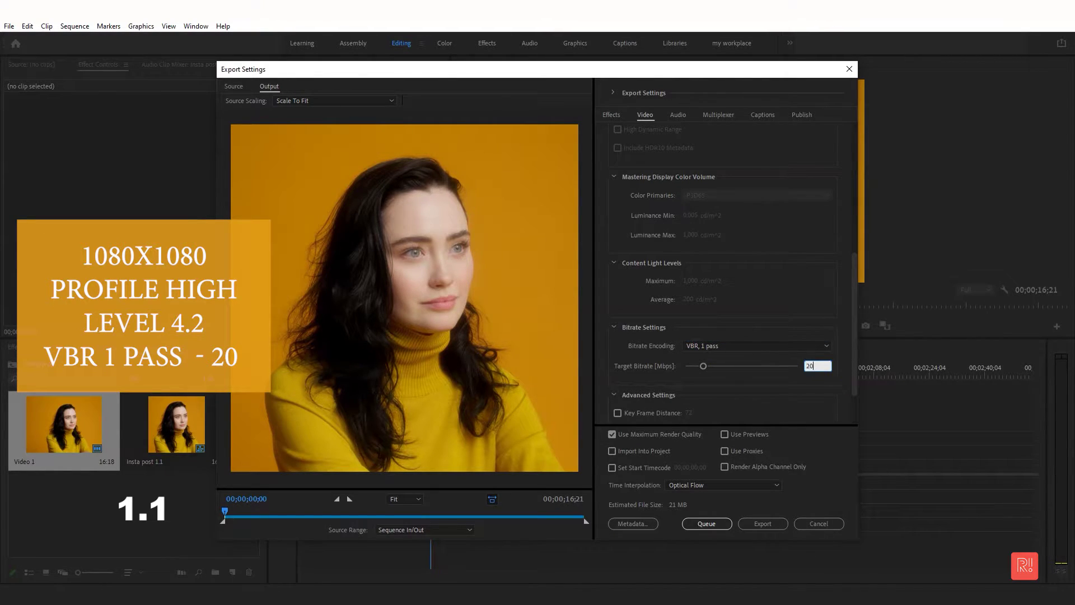
{"action": "left_click", "coordinate": [772, 380]}
Keep Optical Flow as the time interpolation and export the square sequence
{"action": "left_click", "coordinate": [698, 486]}
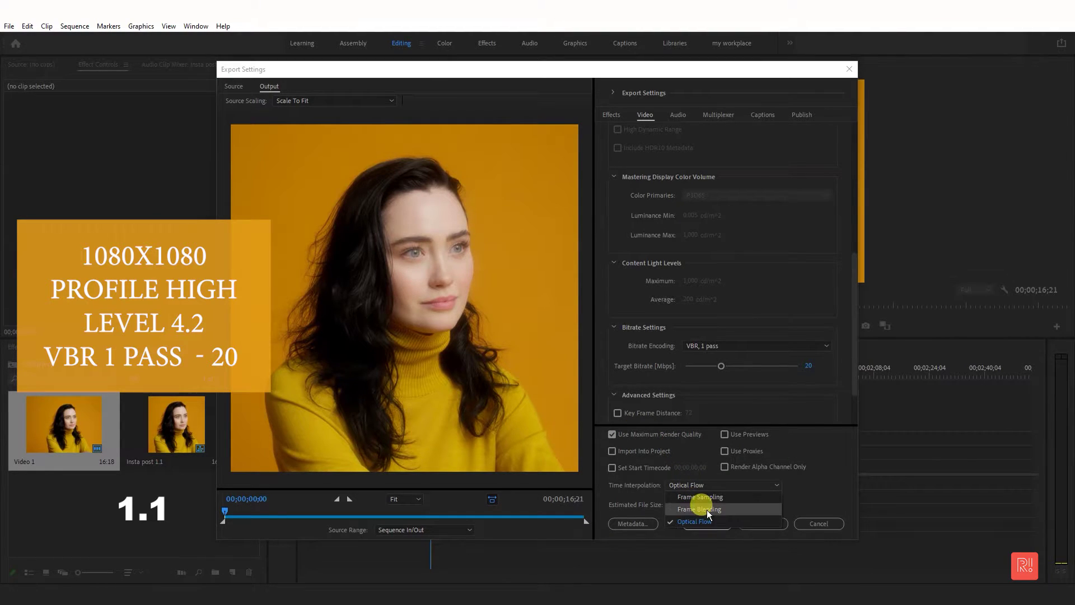
{"action": "left_click", "coordinate": [836, 475]}
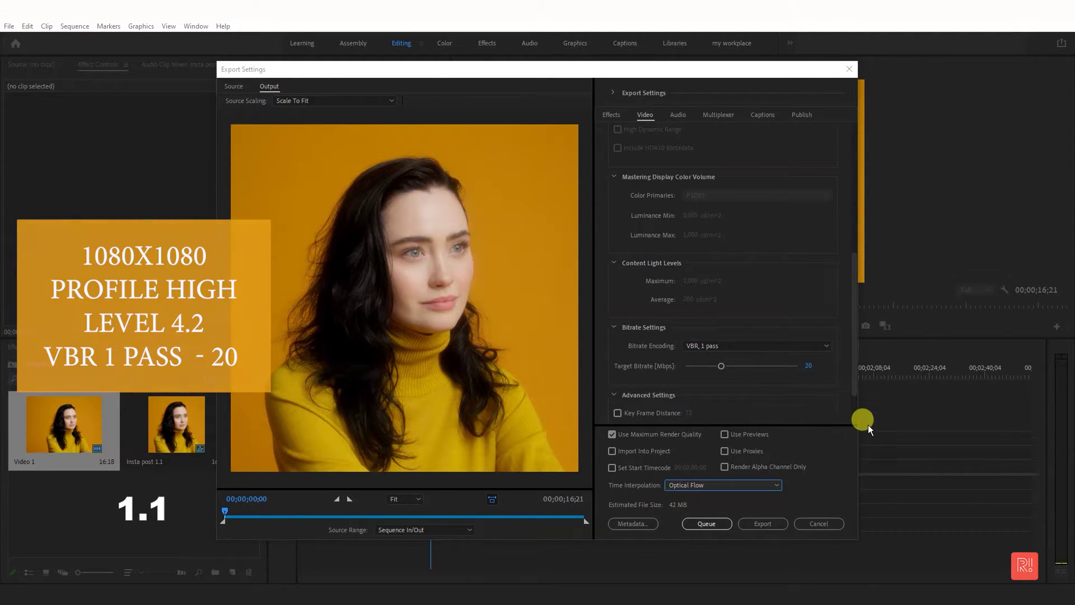
{"action": "left_click", "coordinate": [760, 525]}
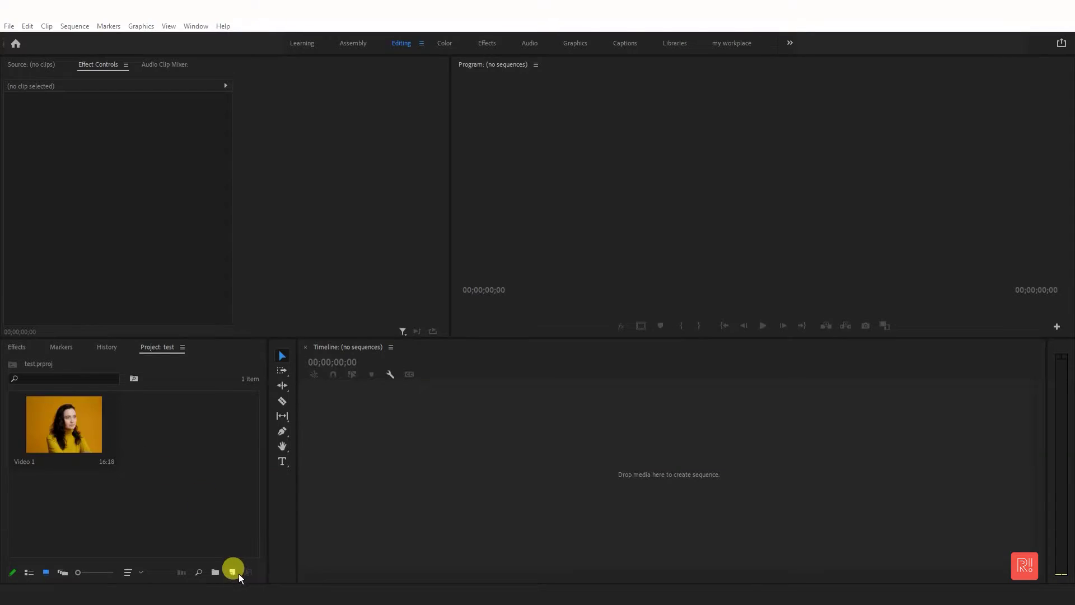
Start a new sequence and set its frame size to 1080 horizontal by 1350 vertical
{"action": "left_click", "coordinate": [232, 571]}
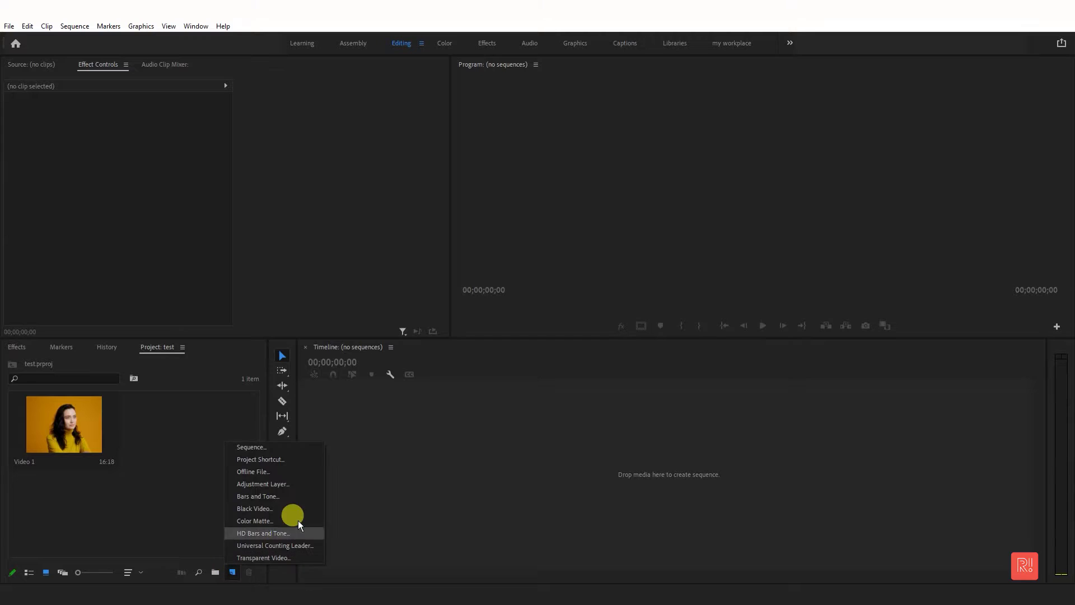
{"action": "left_click", "coordinate": [265, 448]}
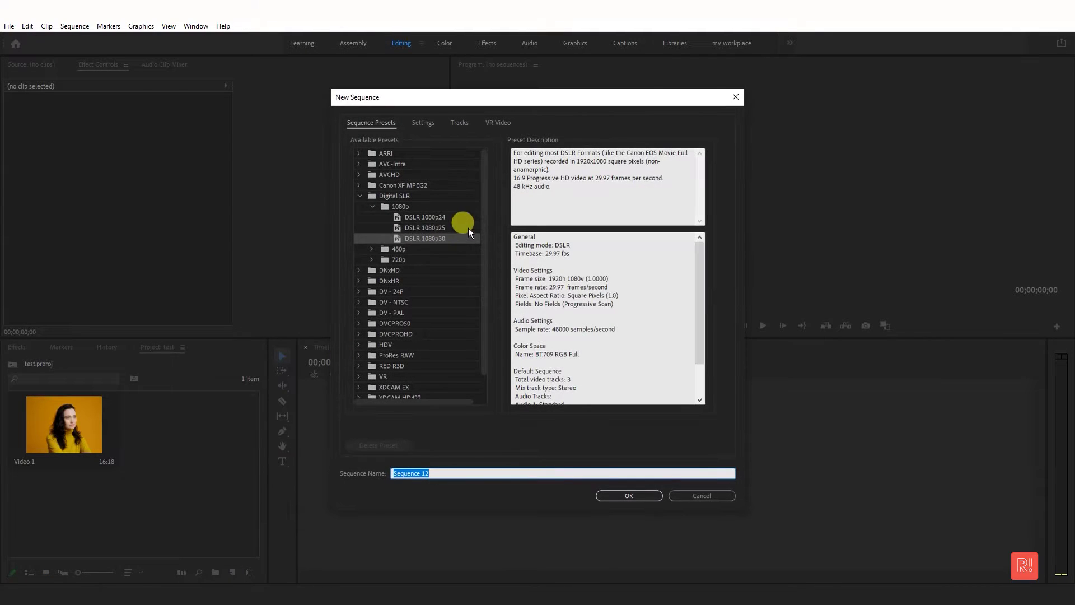
{"action": "left_click", "coordinate": [421, 122]}
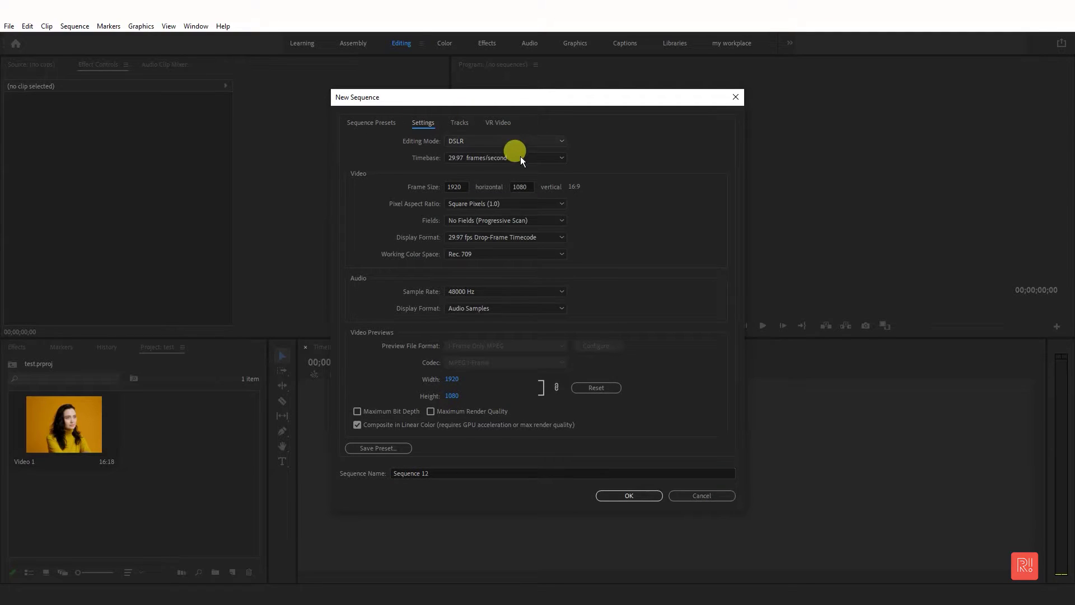
{"action": "left_click", "coordinate": [465, 185]}
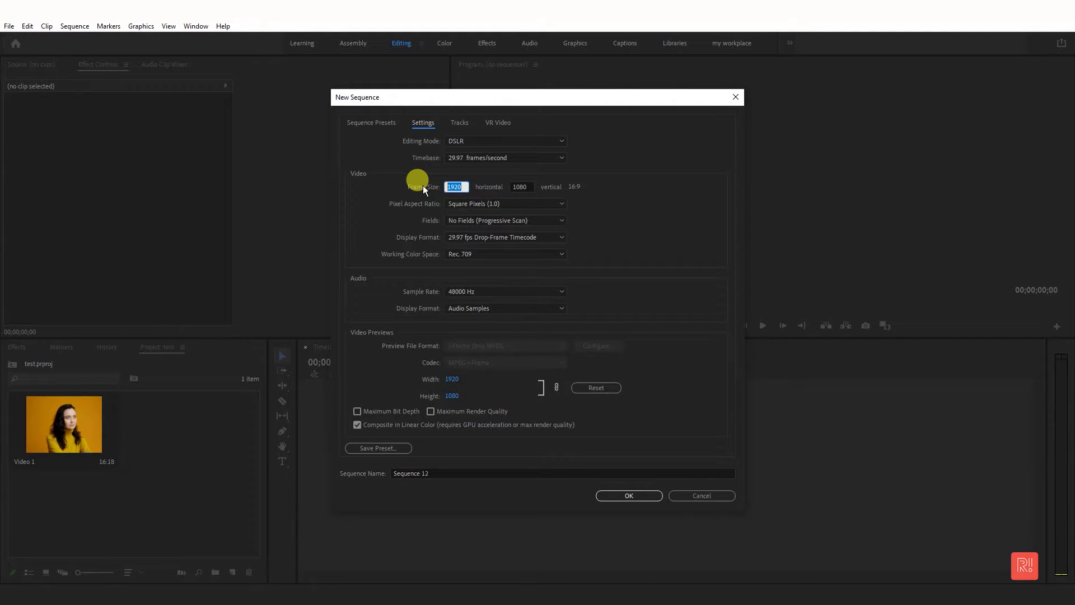
{"action": "type", "text": "1080"}
{"action": "left_click", "coordinate": [520, 187]}
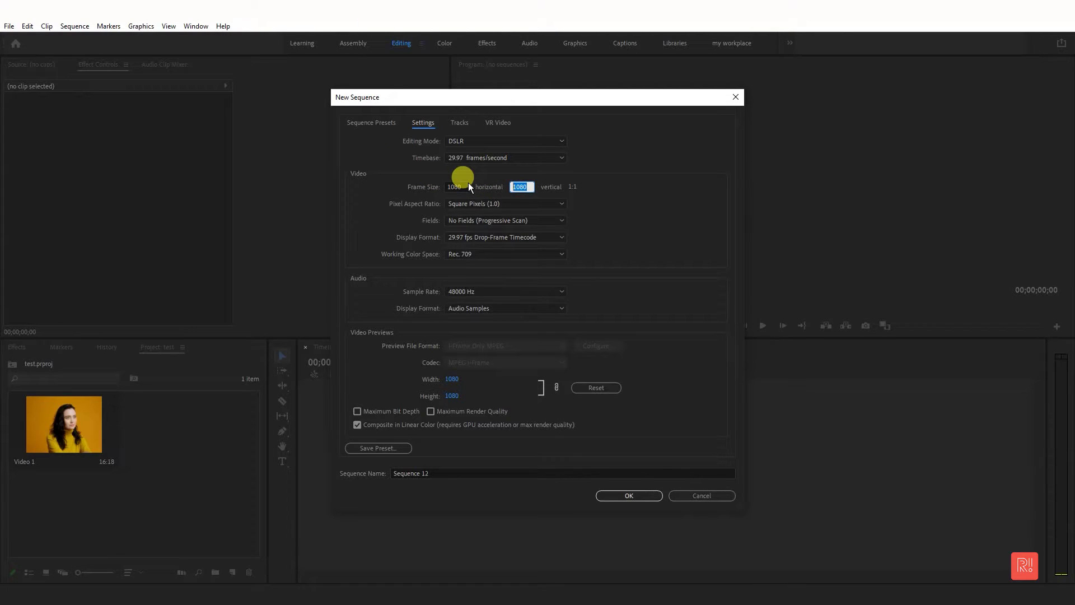
{"action": "type", "text": "1350"}
{"action": "left_click", "coordinate": [610, 209]}
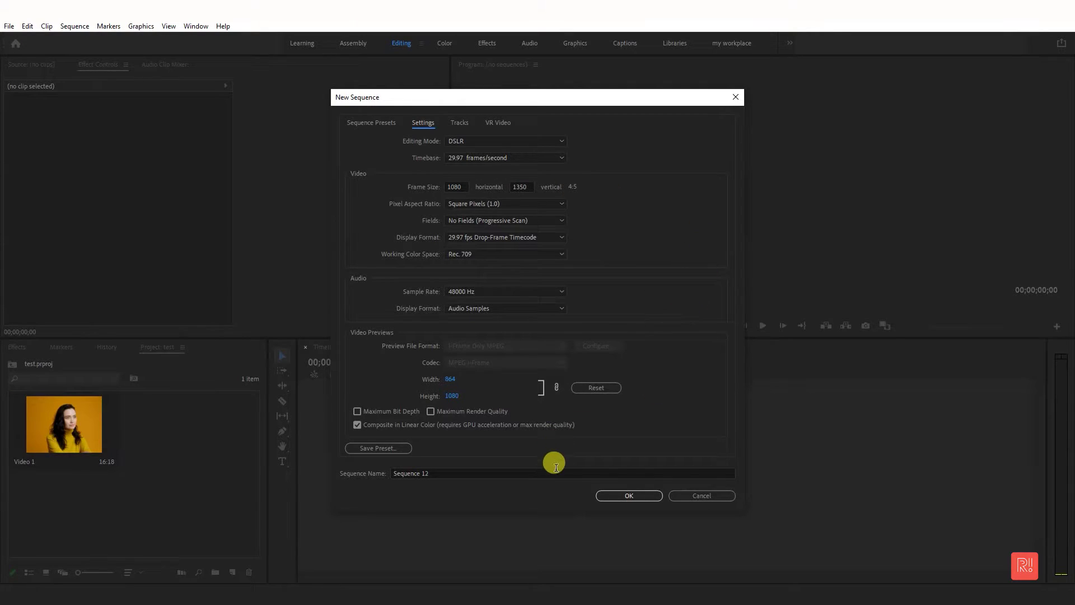
Name the new sequence Insta post 4.5 and create it
{"action": "left_click_drag", "start_coordinate": [556, 467], "coordinate": [321, 468]}
{"action": "type", "text": "In"}
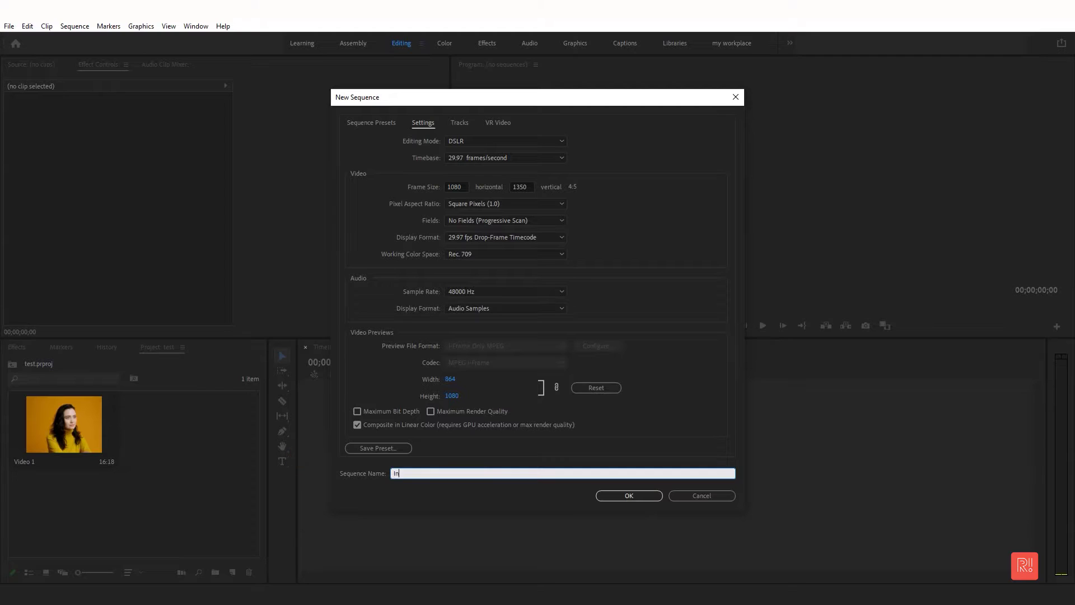
{"action": "type", "text": "sta post 4.5"}
{"action": "left_click", "coordinate": [624, 492]}
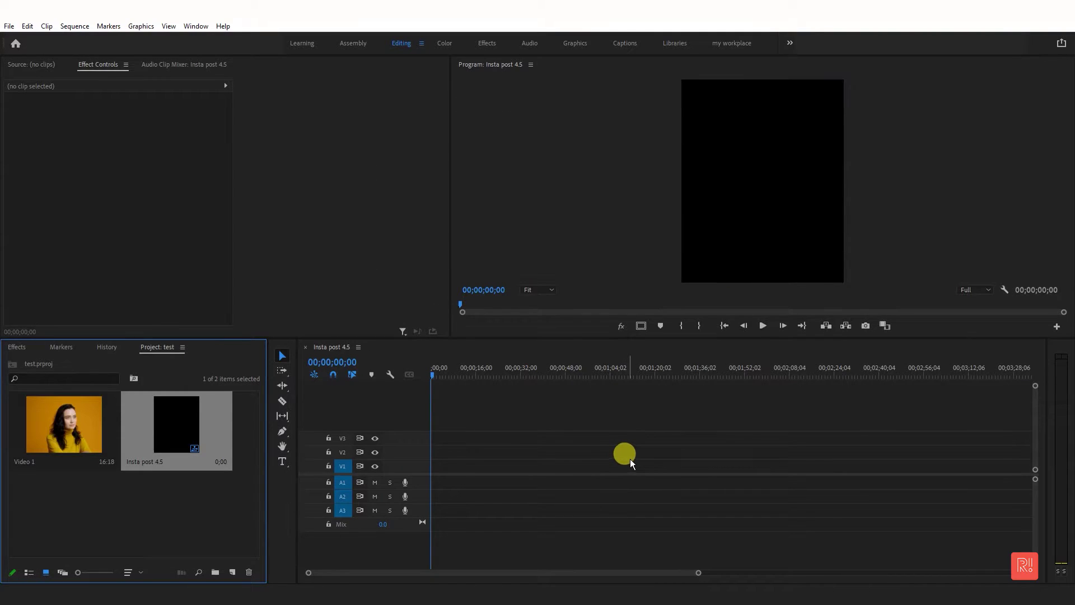
Add the Video 1 clip to the beginning of track V1 in the Insta post 4.5 sequence, keeping the existing sequence settings
{"action": "left_click", "coordinate": [522, 465]}
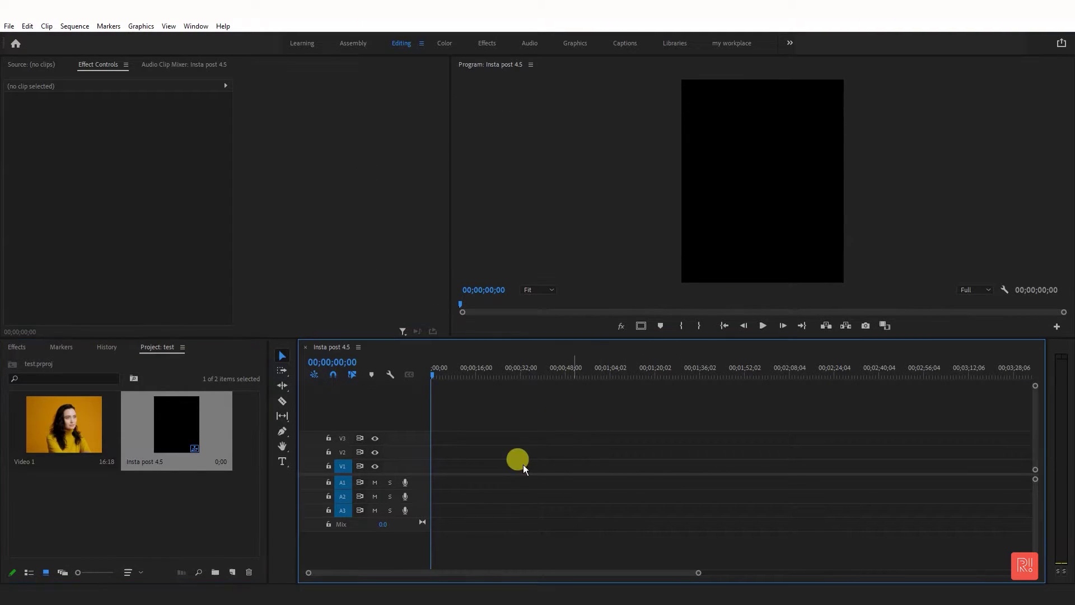
{"action": "left_click_drag", "start_coordinate": [56, 417], "coordinate": [435, 466]}
{"action": "left_click", "coordinate": [626, 327]}
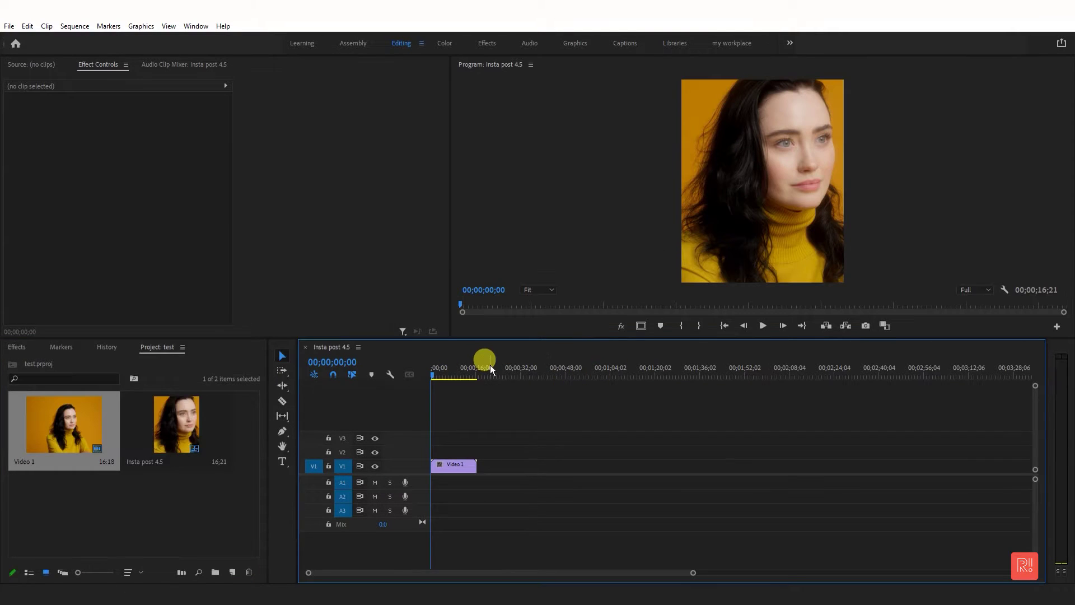
Reframe the Video 1 clip in the portrait frame with a scale of 75 and a horizontal position of 496
{"action": "left_click", "coordinate": [453, 464]}
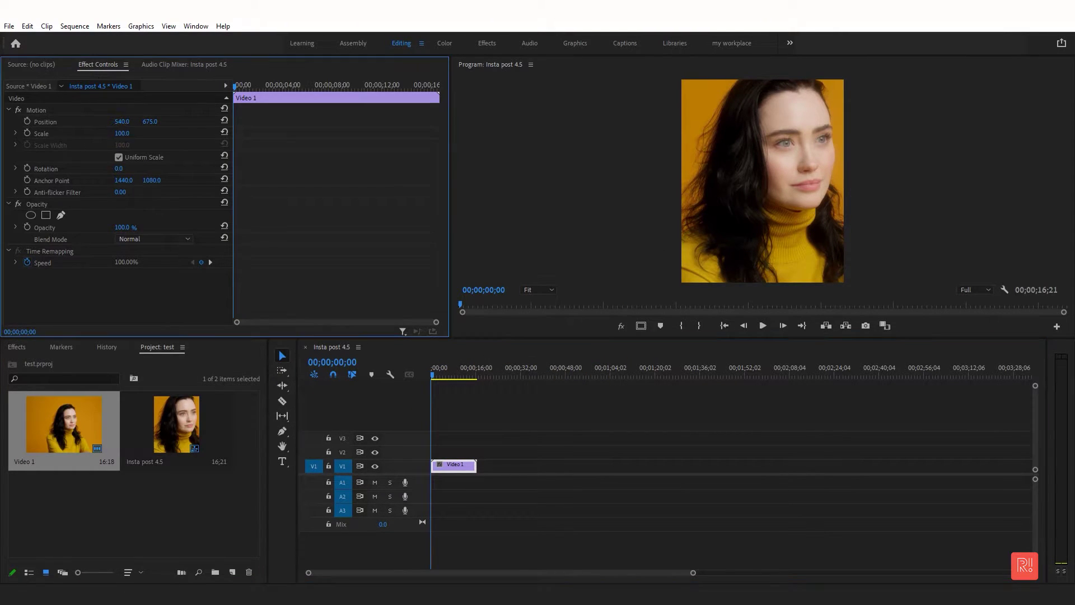
{"action": "mouse_move", "coordinate": [121, 134]}
{"action": "left_mouse_down"}
{"action": "mouse_move", "coordinate": [88, 133]}
{"action": "mouse_move", "coordinate": [108, 133]}
{"action": "left_mouse_up"}
{"action": "mouse_move", "coordinate": [121, 121]}
{"action": "left_mouse_down"}
{"action": "mouse_move", "coordinate": [94, 121]}
{"action": "mouse_move", "coordinate": [128, 121]}
{"action": "left_mouse_up"}
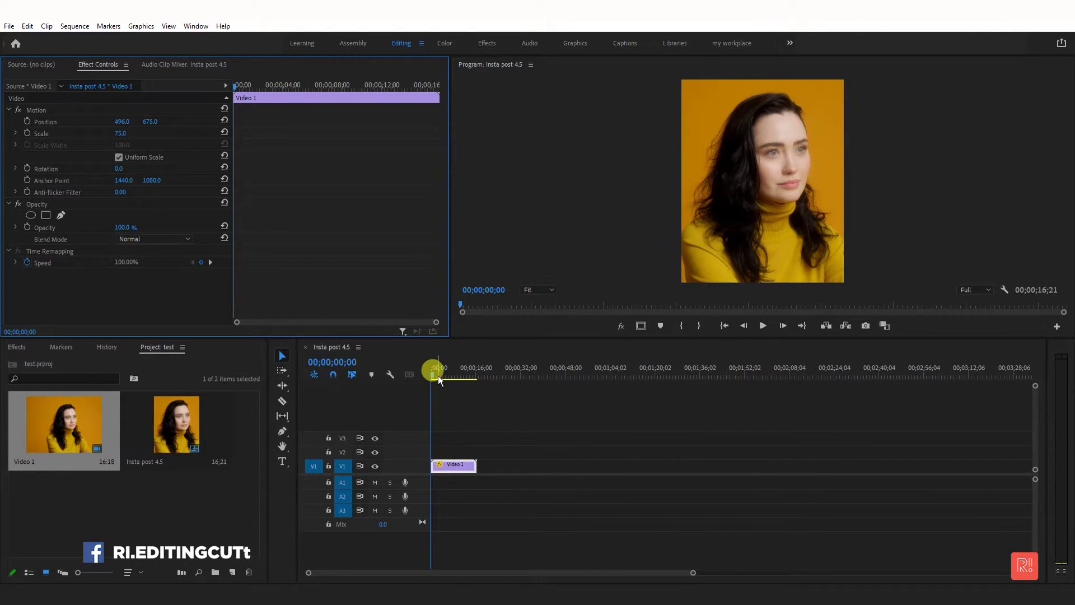
{"action": "mouse_move", "coordinate": [438, 378]}
{"action": "left_mouse_down"}
{"action": "mouse_move", "coordinate": [464, 374]}
{"action": "mouse_move", "coordinate": [434, 376]}
{"action": "left_mouse_up"}
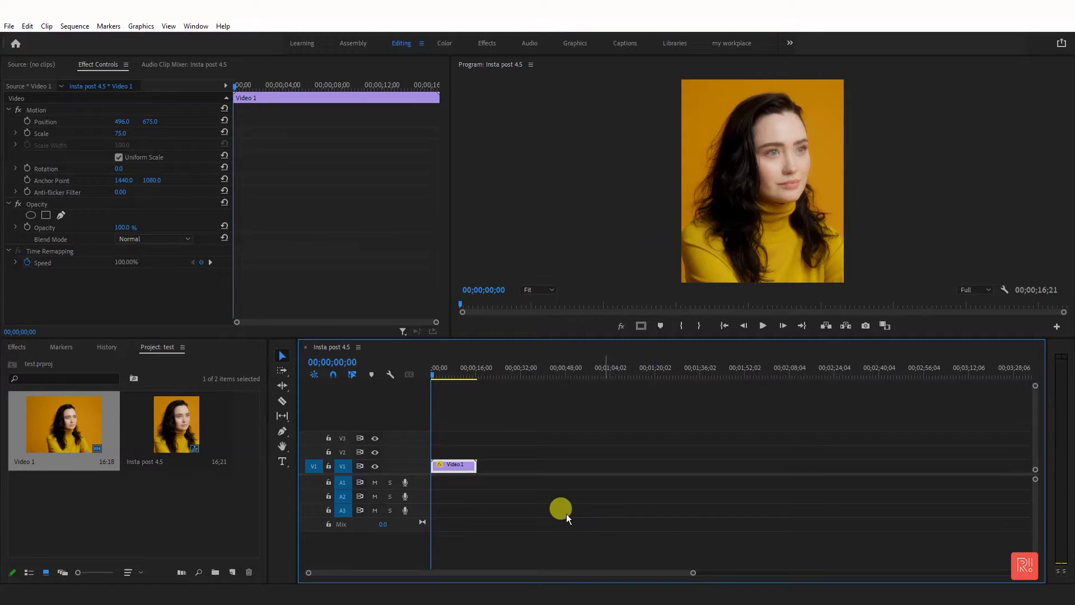
Open the media export settings for the Insta post 4.5 sequence
{"action": "left_click", "coordinate": [226, 515]}
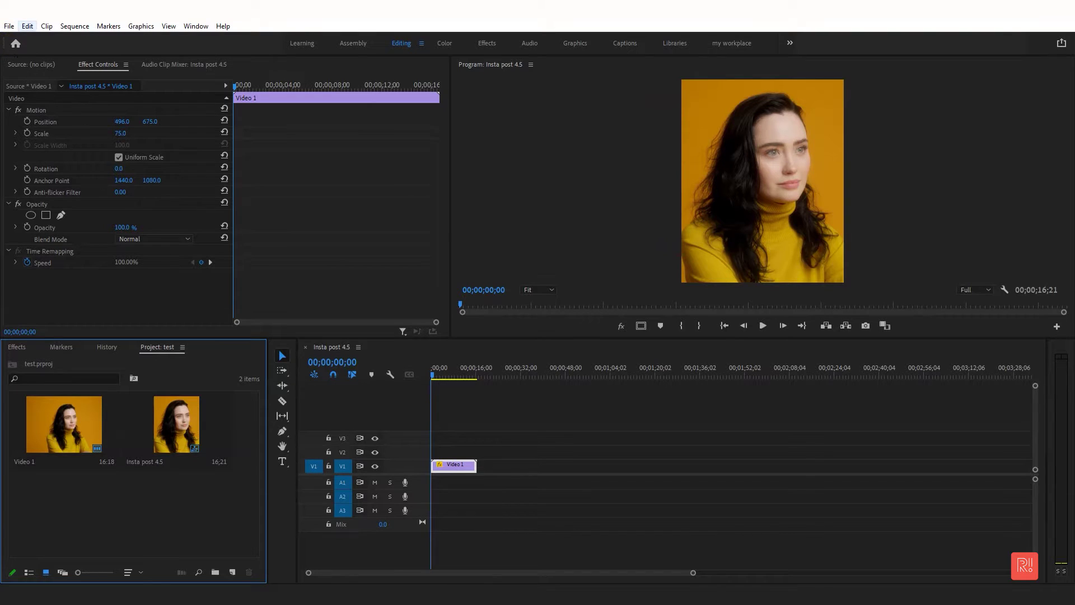
{"action": "left_click", "coordinate": [9, 25]}
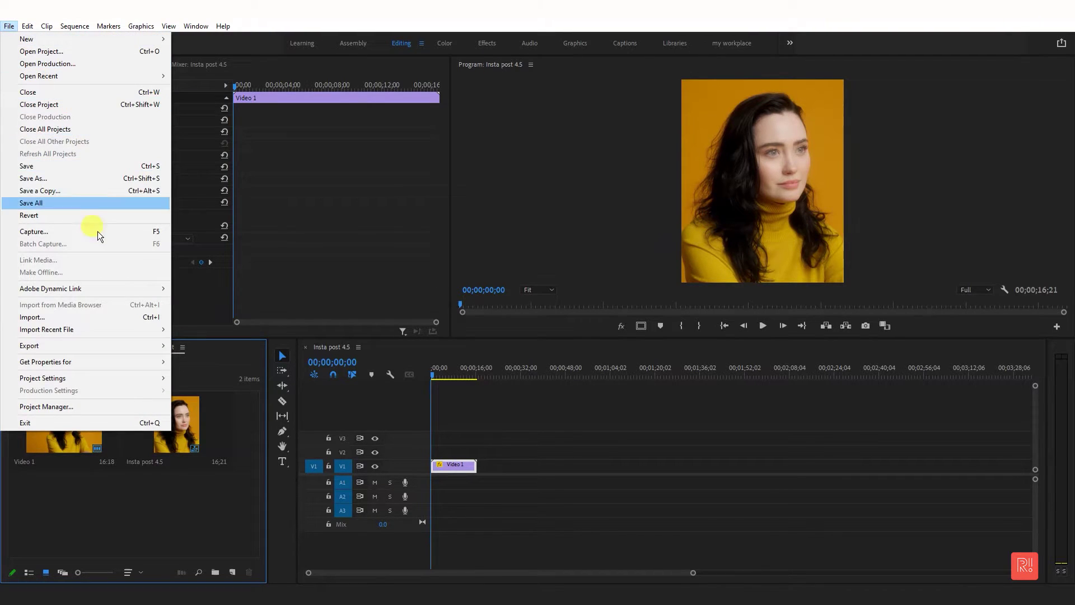
{"action": "left_click", "coordinate": [557, 447]}
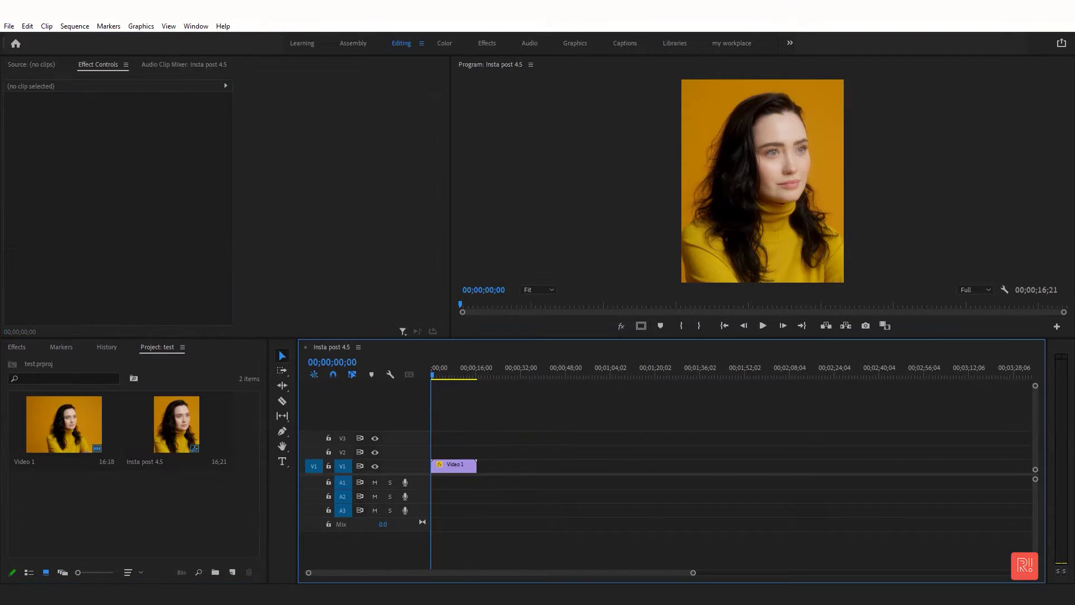
{"action": "left_click", "coordinate": [9, 25]}
{"action": "mouse_move", "coordinate": [149, 344]}
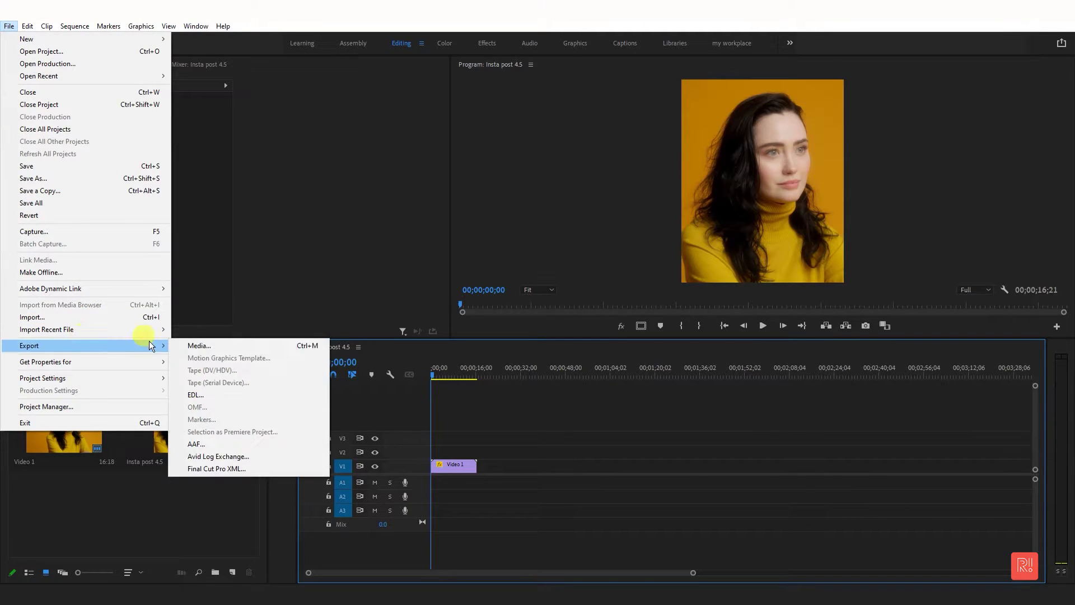
{"action": "left_click", "coordinate": [263, 346]}
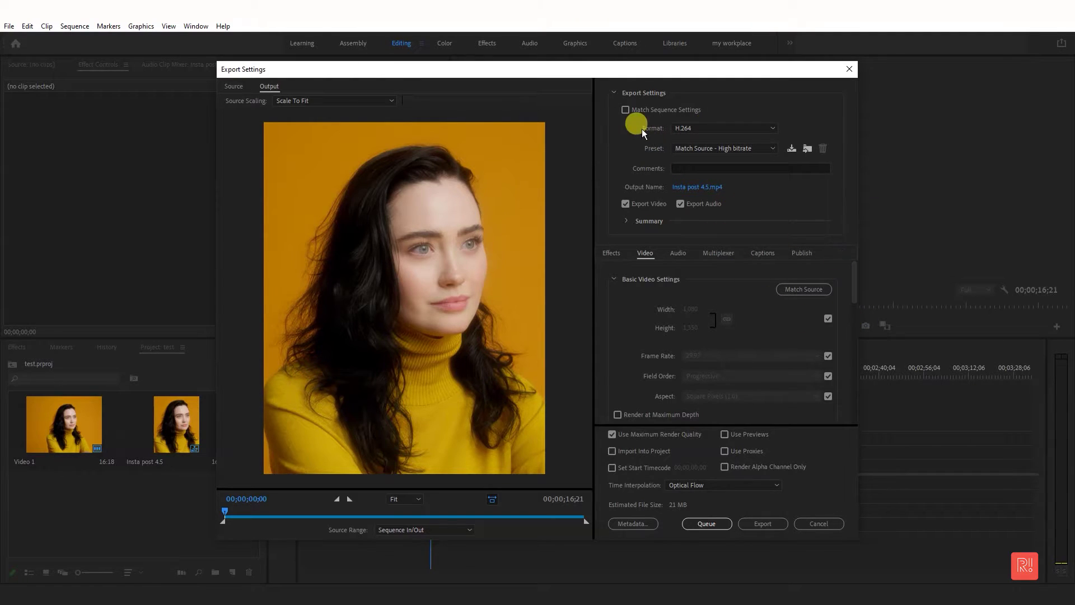
Set the encoding profile to High and the level to 4.2, with Hardware Encoding as the performance mode
{"action": "left_click", "coordinate": [614, 93]}
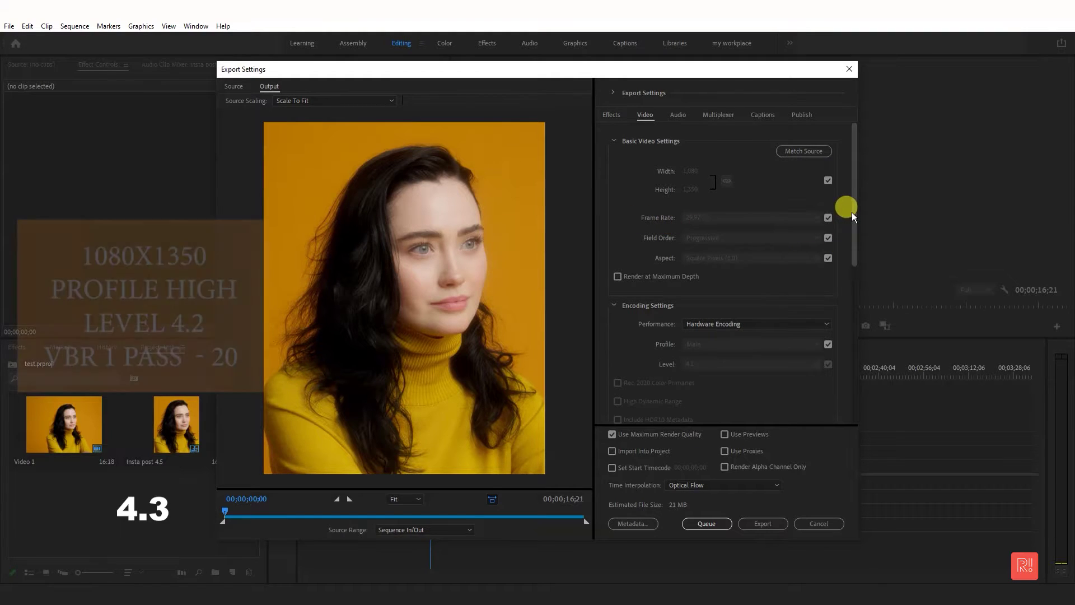
{"action": "left_click", "coordinate": [753, 320]}
{"action": "left_click", "coordinate": [756, 330]}
{"action": "left_click", "coordinate": [827, 344]}
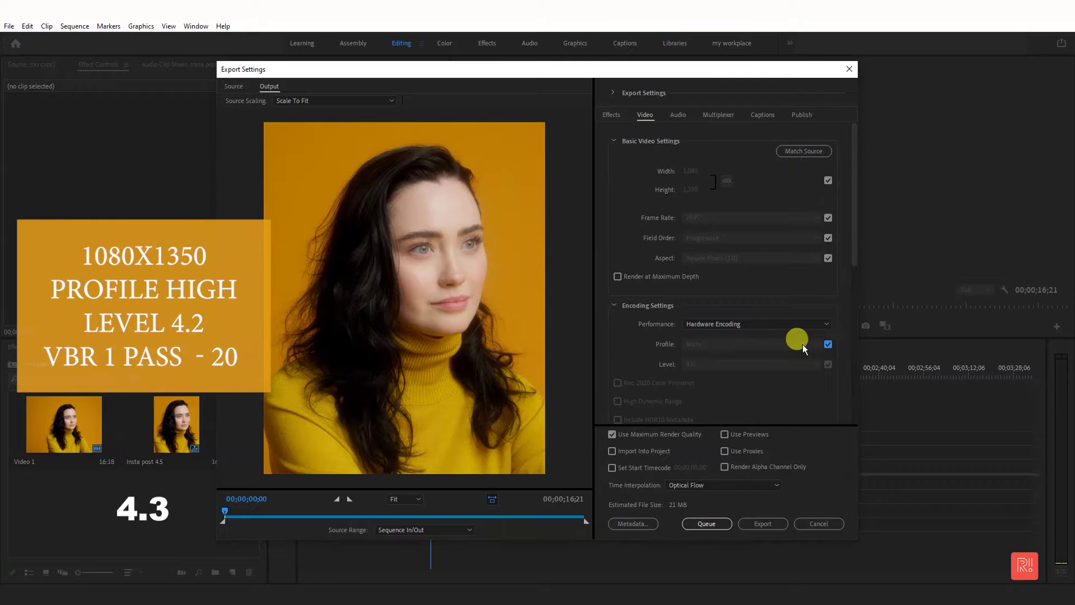
{"action": "left_click", "coordinate": [798, 344]}
{"action": "left_click", "coordinate": [786, 376]}
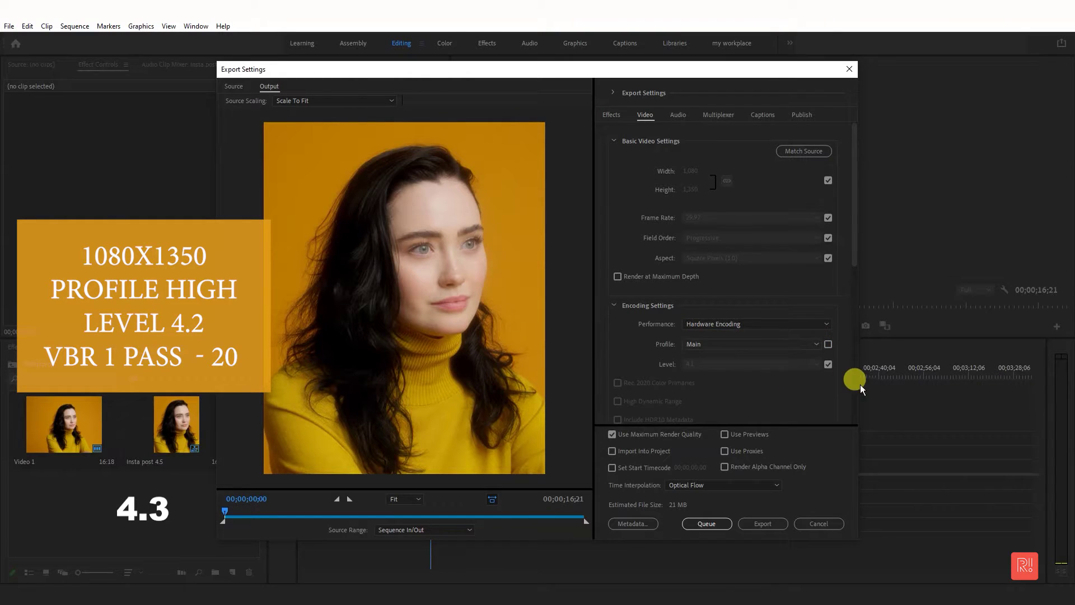
{"action": "left_click", "coordinate": [828, 363]}
{"action": "left_click", "coordinate": [795, 363]}
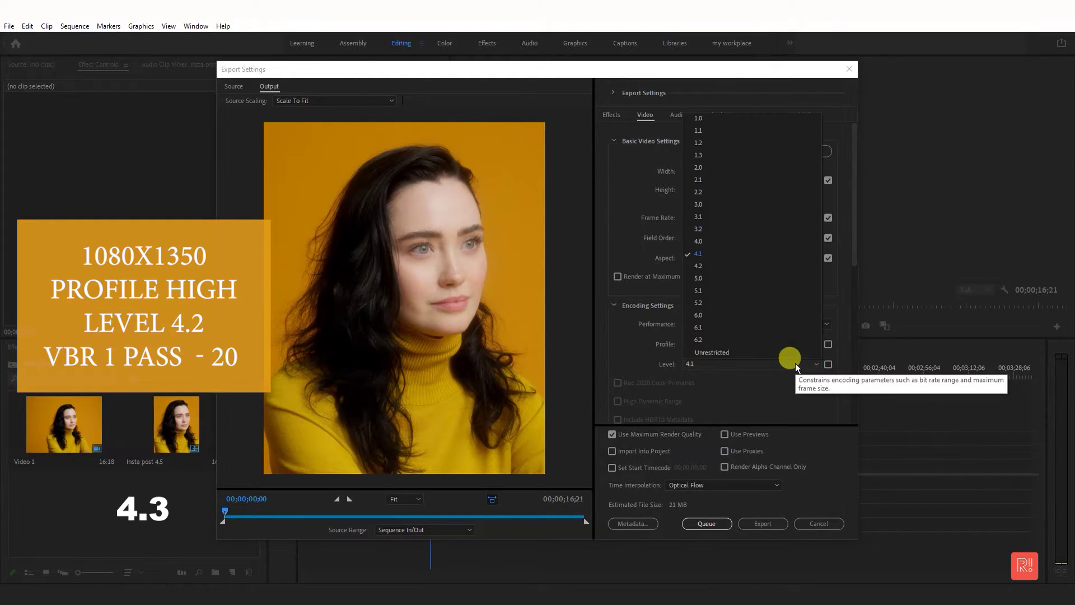
{"action": "left_click", "coordinate": [733, 265]}
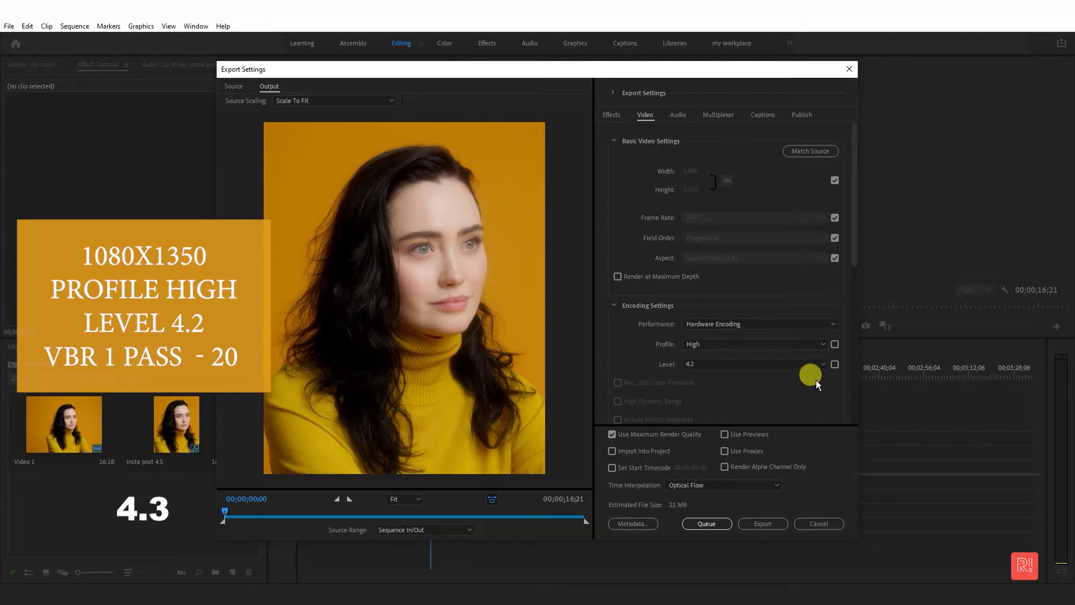
Set the bitrate encoding to VBR, 1 pass with a target bitrate of 20 Mbps
{"action": "scroll", "coordinate": [817, 375], "scroll_direction": "down", "scroll_amount": 5}
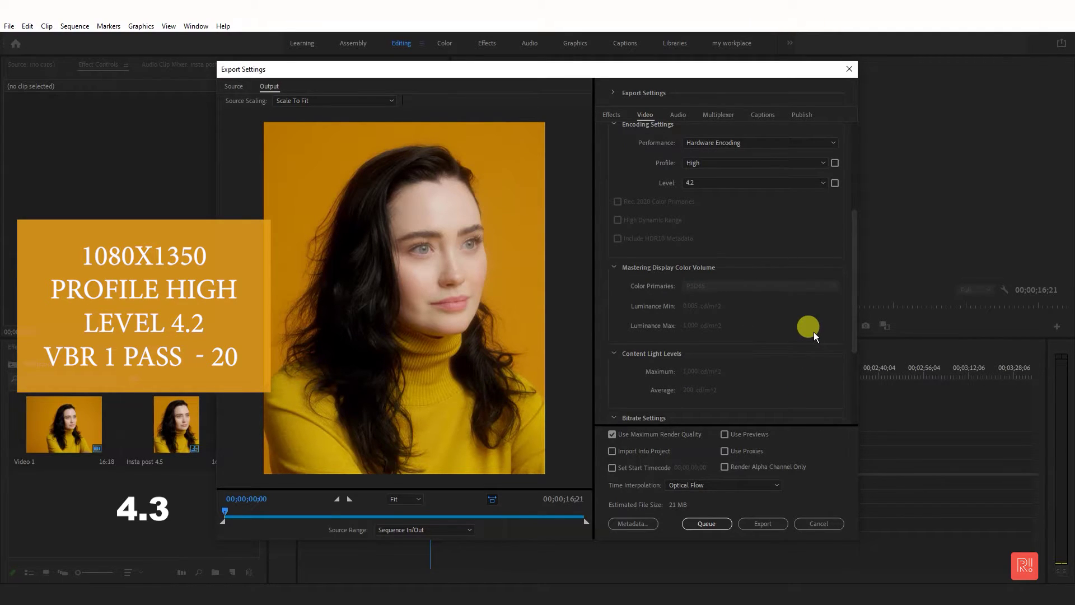
{"action": "scroll", "coordinate": [814, 331], "scroll_direction": "down", "scroll_amount": 3}
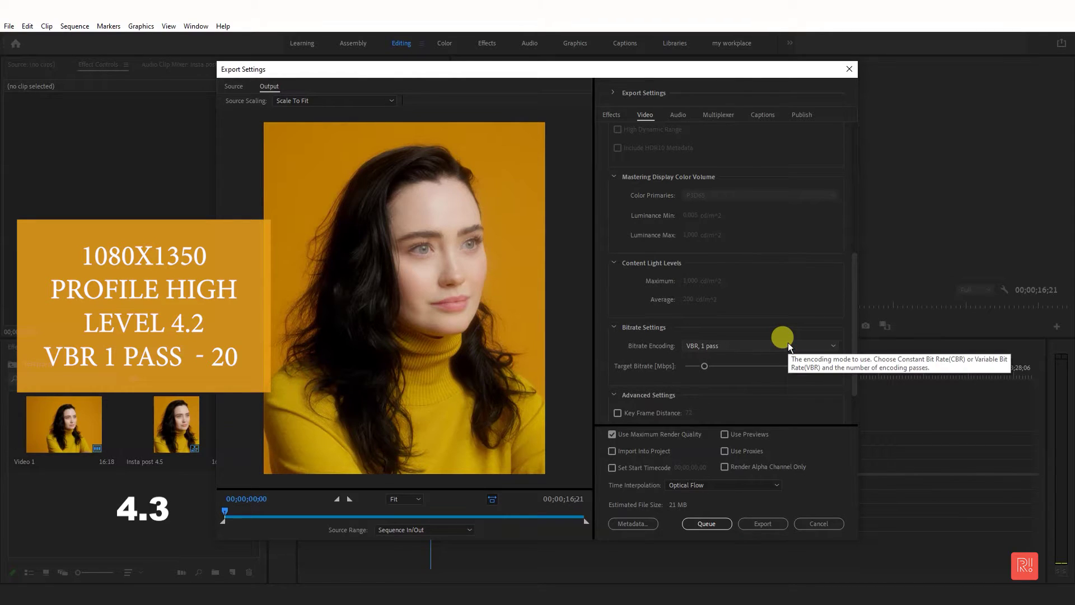
{"action": "left_click", "coordinate": [791, 345]}
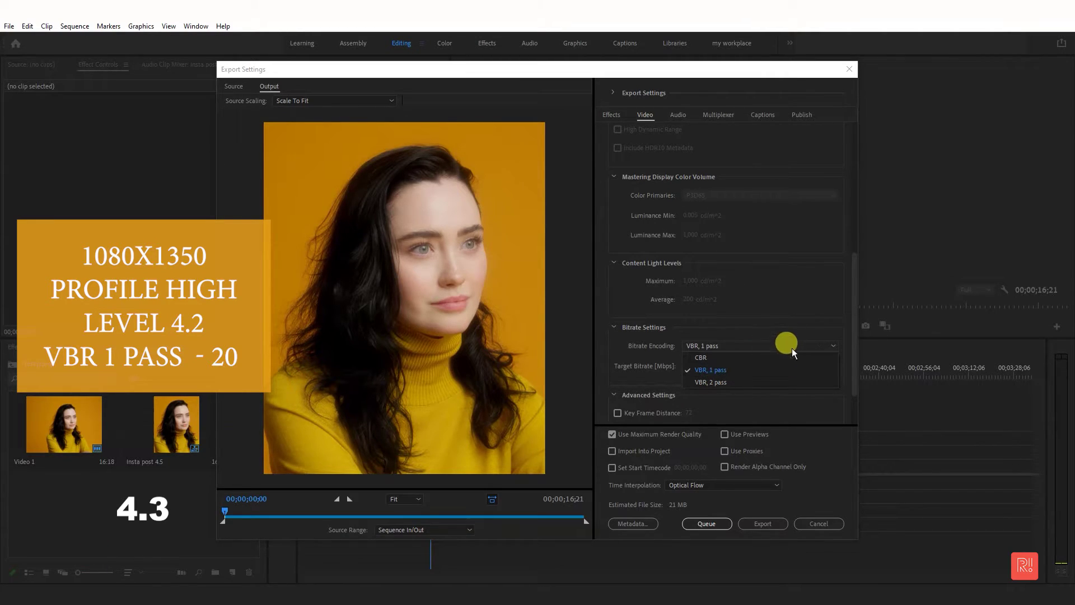
{"action": "left_click", "coordinate": [623, 335]}
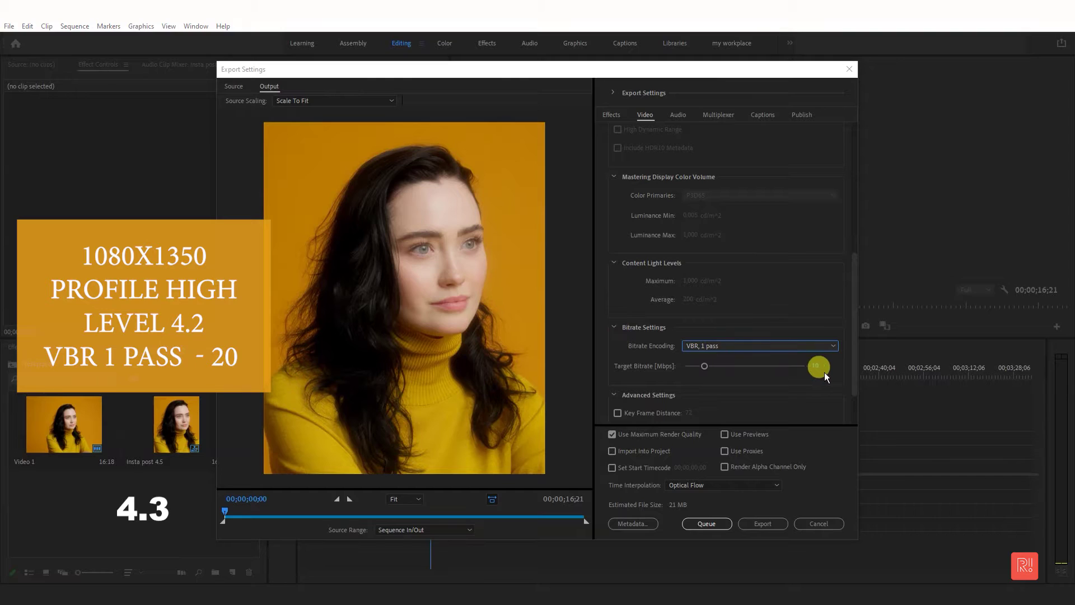
{"action": "left_click", "coordinate": [816, 363]}
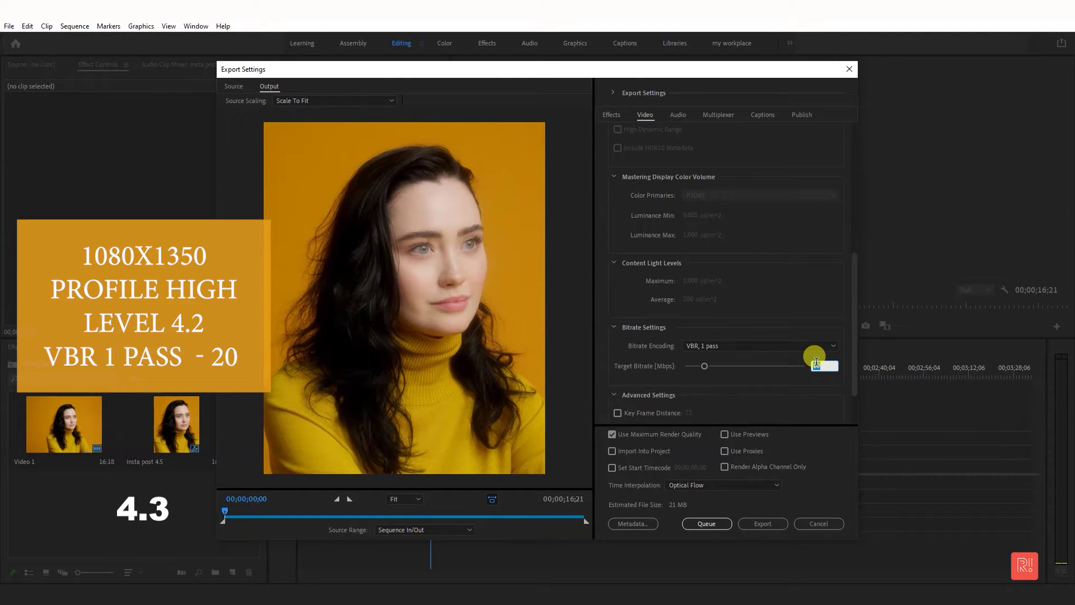
{"action": "type", "text": "20"}
{"action": "key", "text": "Return"}
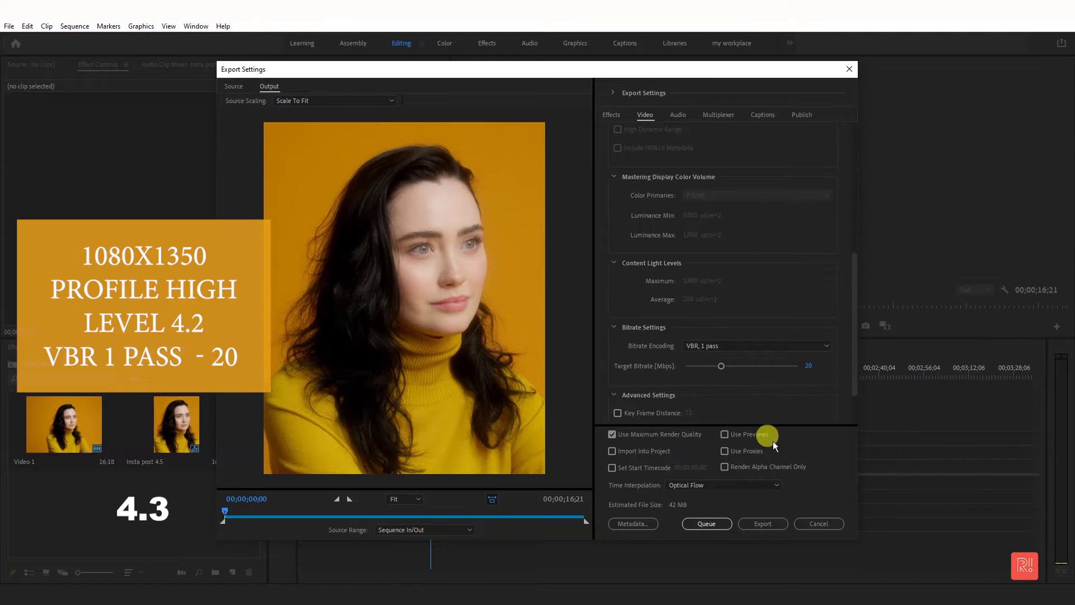
{"action": "left_click", "coordinate": [727, 485]}
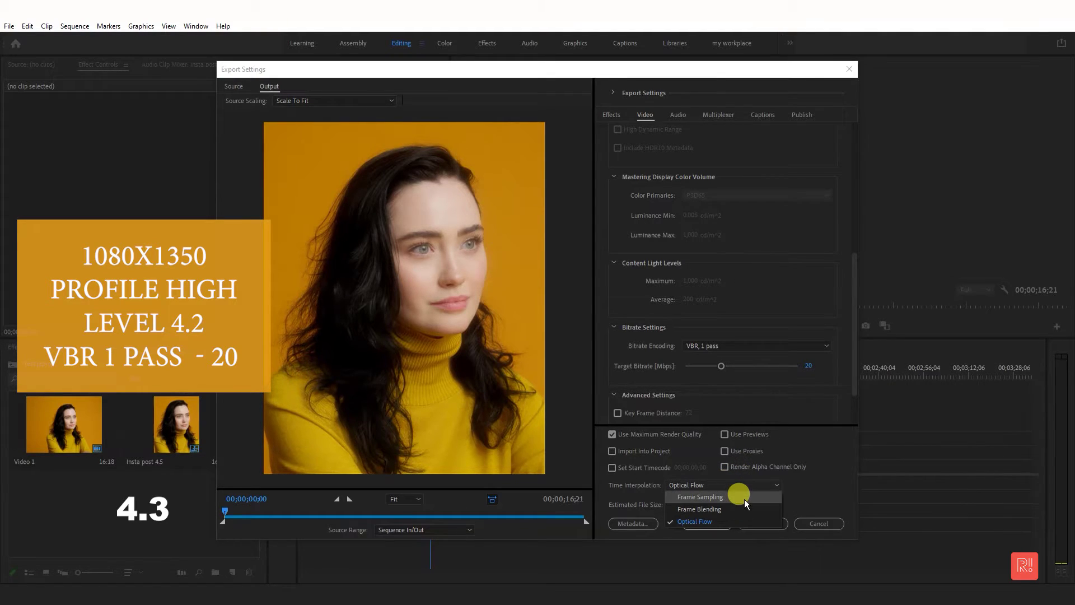
{"action": "left_click", "coordinate": [853, 471]}
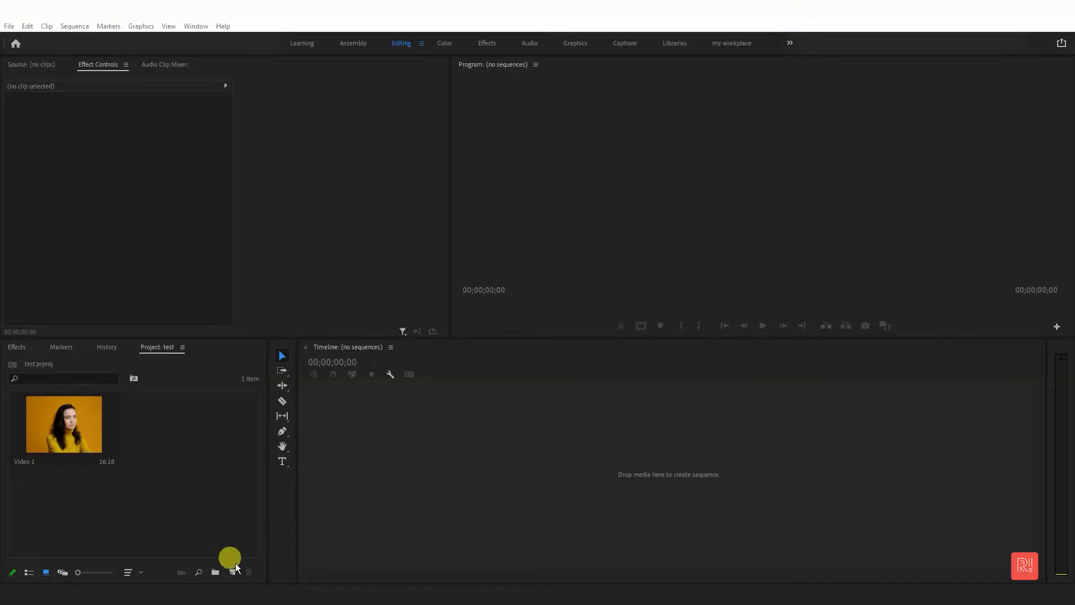
Create a new sequence named Insta post with a frame size of 1080 horizontal by 608 vertical
{"action": "left_click", "coordinate": [231, 572]}
{"action": "left_click", "coordinate": [246, 446]}
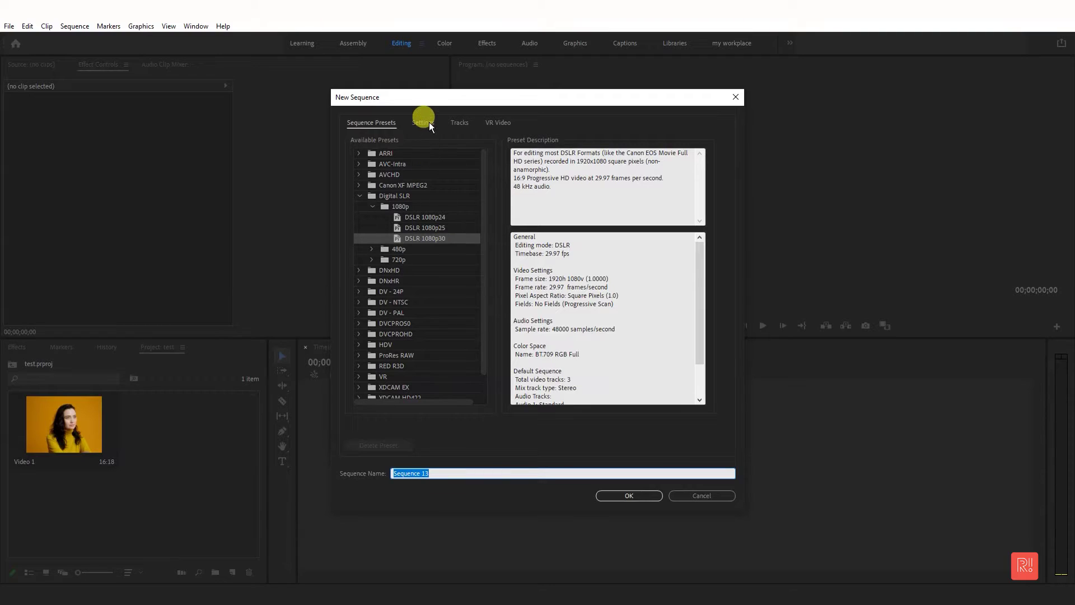
{"action": "left_click", "coordinate": [428, 122]}
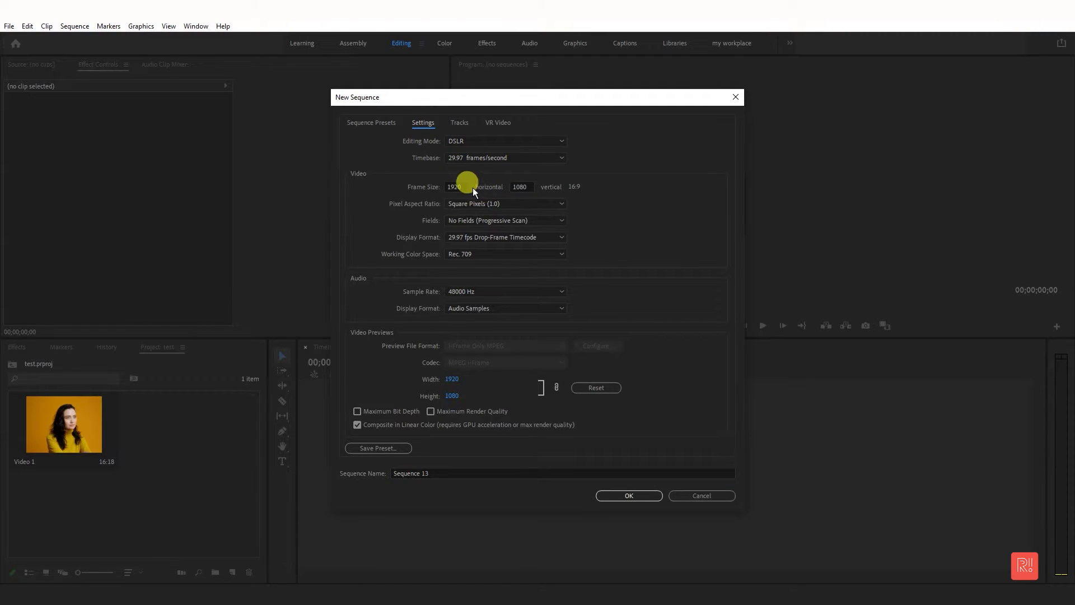
{"action": "left_click", "coordinate": [456, 186]}
{"action": "type", "text": "1080"}
{"action": "left_click", "coordinate": [520, 185]}
{"action": "type", "text": "608"}
{"action": "left_click", "coordinate": [618, 197]}
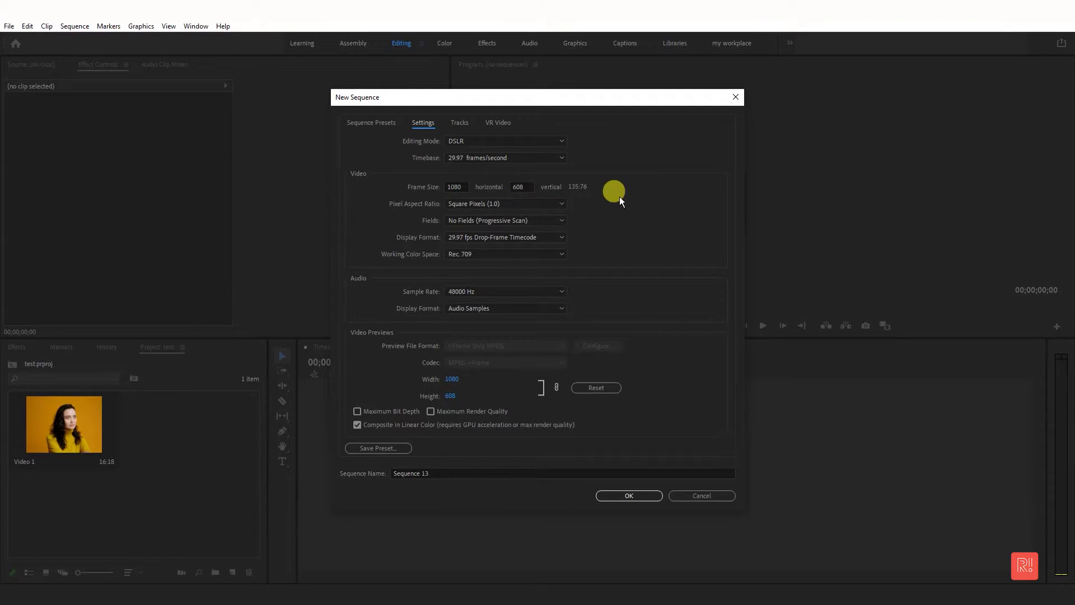
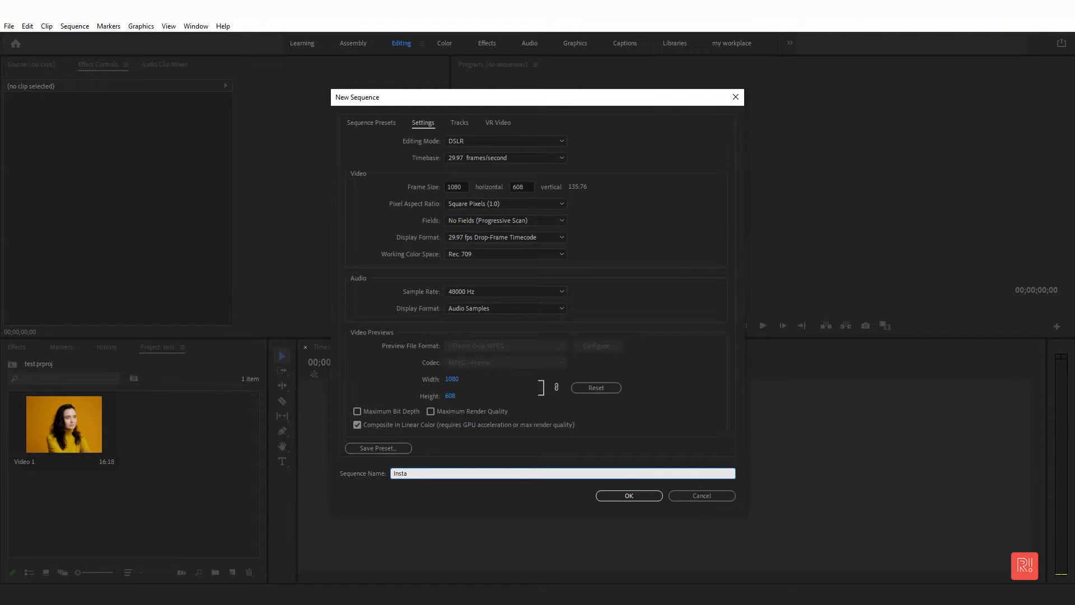
{"action": "type", "text": "post"}
{"action": "key", "text": "Return"}
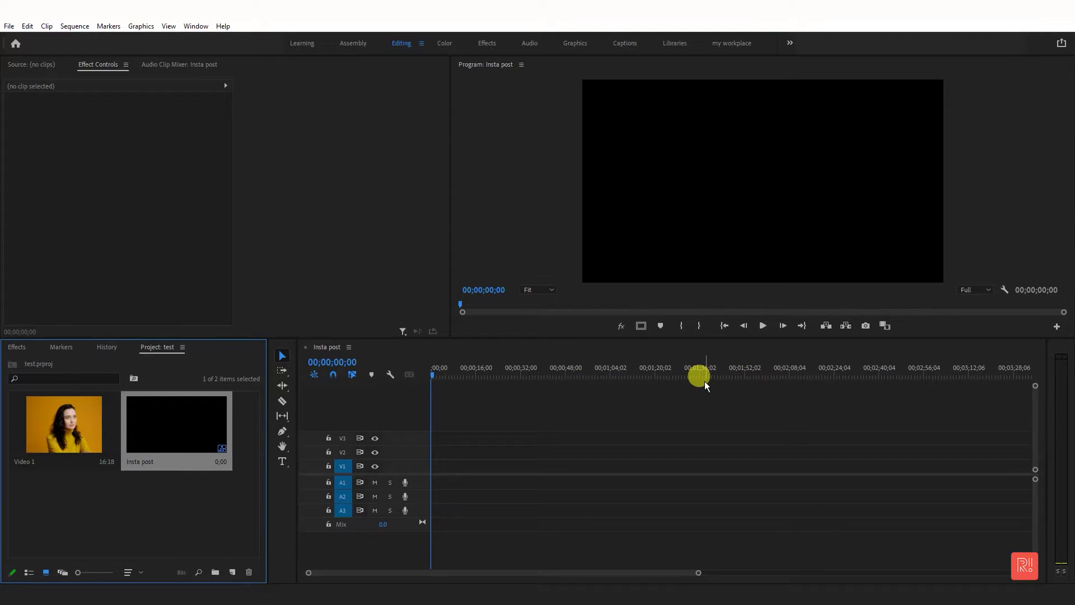
Place Video 1 at the start of track V1, keeping the existing sequence settings, and reframe it with scale 40 and vertical position 309
{"action": "left_click_drag", "start_coordinate": [46, 434], "coordinate": [428, 466]}
{"action": "left_click", "coordinate": [599, 330]}
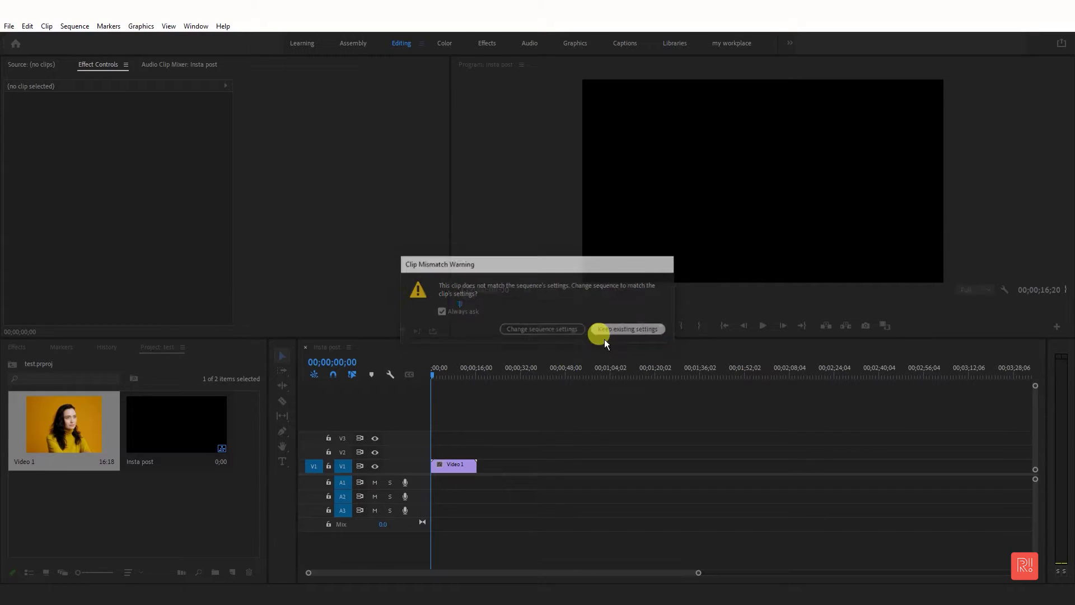
{"action": "left_click", "coordinate": [453, 464]}
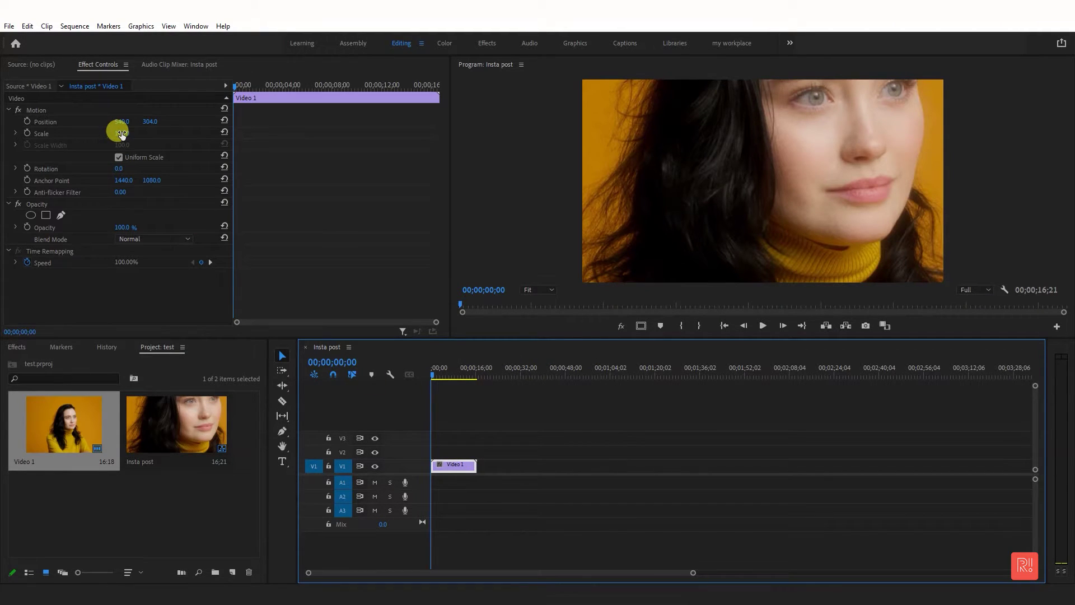
{"action": "left_click_drag", "start_coordinate": [120, 133], "coordinate": [87, 133]}
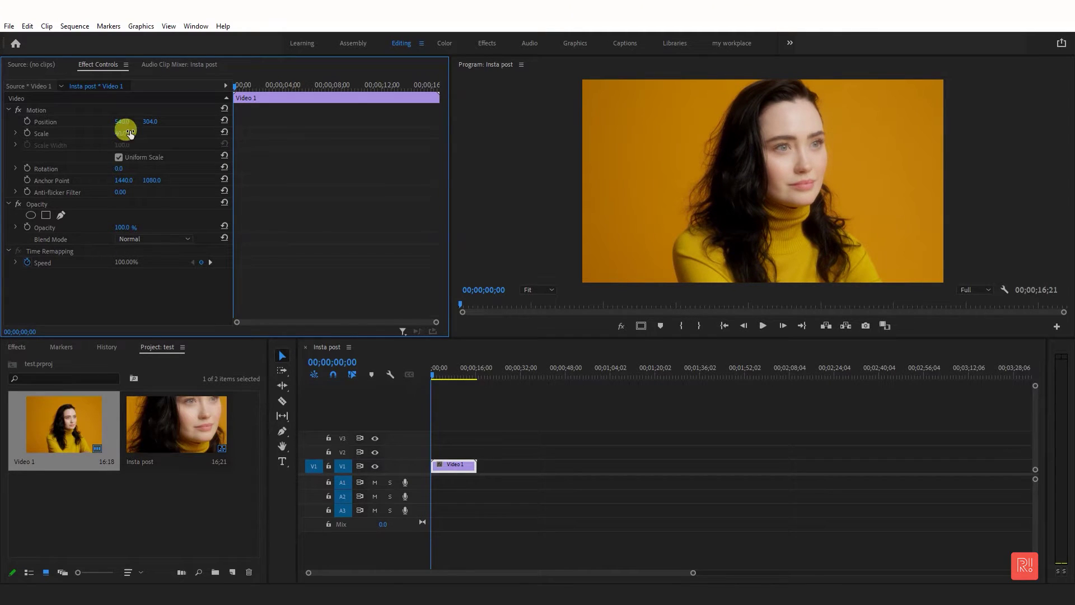
{"action": "mouse_move", "coordinate": [148, 121]}
{"action": "left_mouse_down"}
{"action": "mouse_move", "coordinate": [215, 121]}
{"action": "mouse_move", "coordinate": [151, 121]}
{"action": "left_mouse_up"}
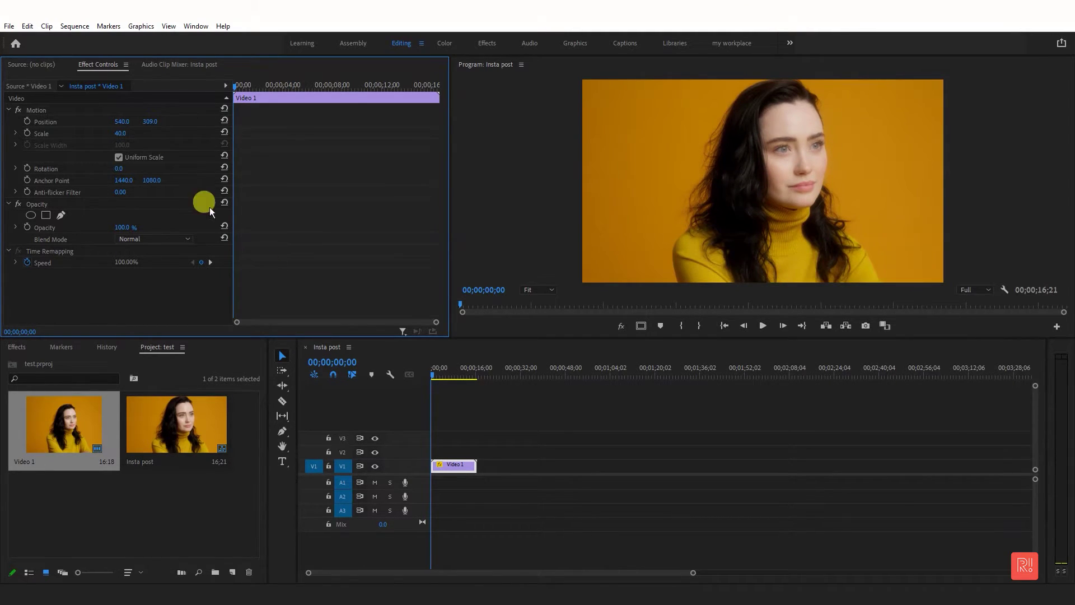
Play a short preview of the reframed clip from the start of the Insta post sequence
{"action": "left_click", "coordinate": [409, 372]}
{"action": "key", "text": "space"}
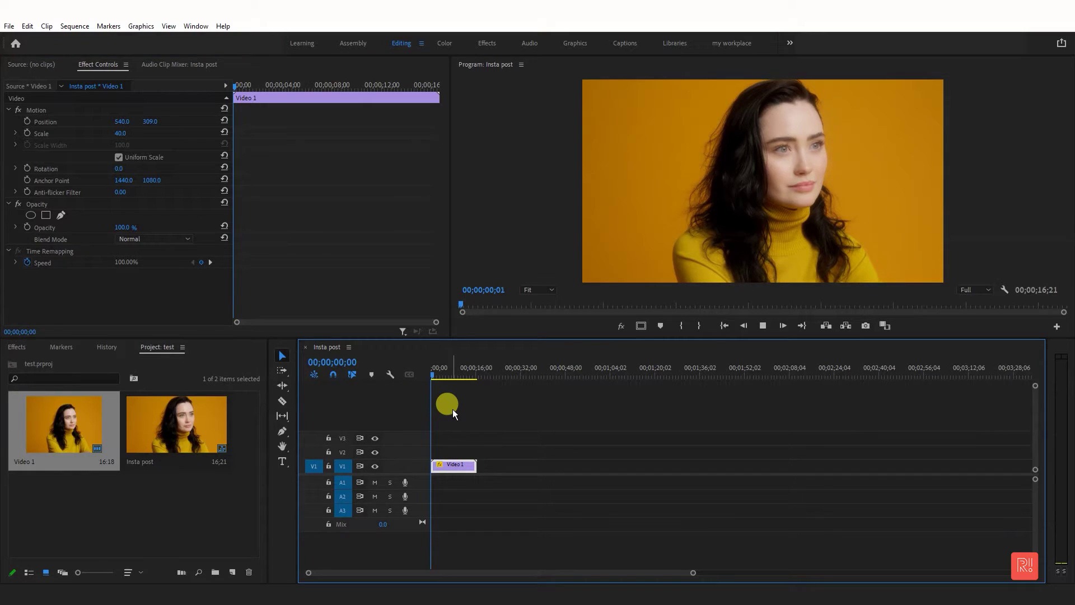
{"action": "key", "text": "space"}
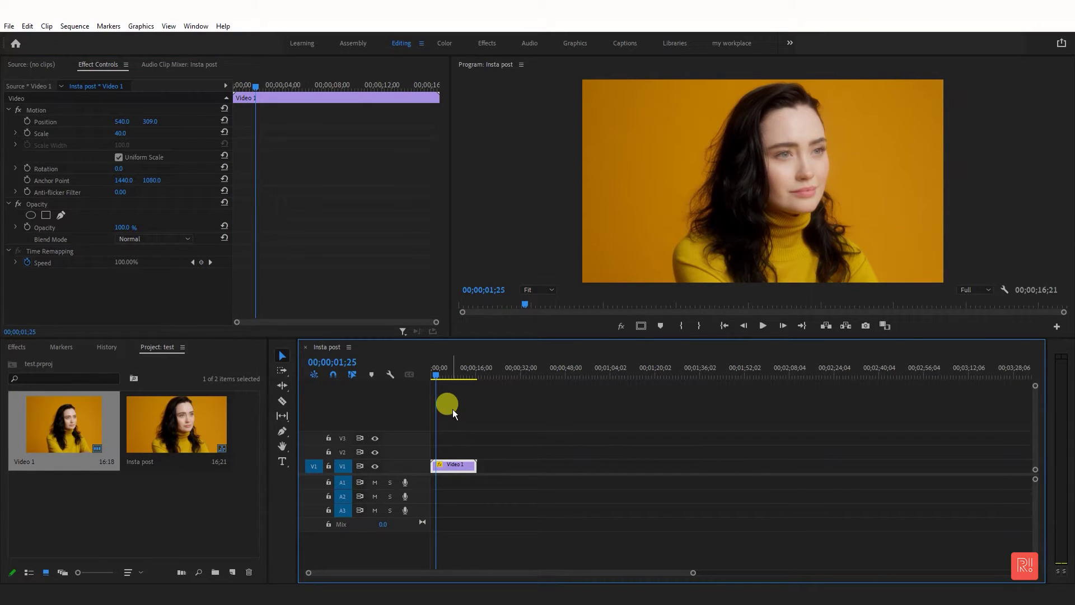
Open the media export settings for the Insta post sequence and keep H.264 as the format
{"action": "left_click", "coordinate": [9, 26]}
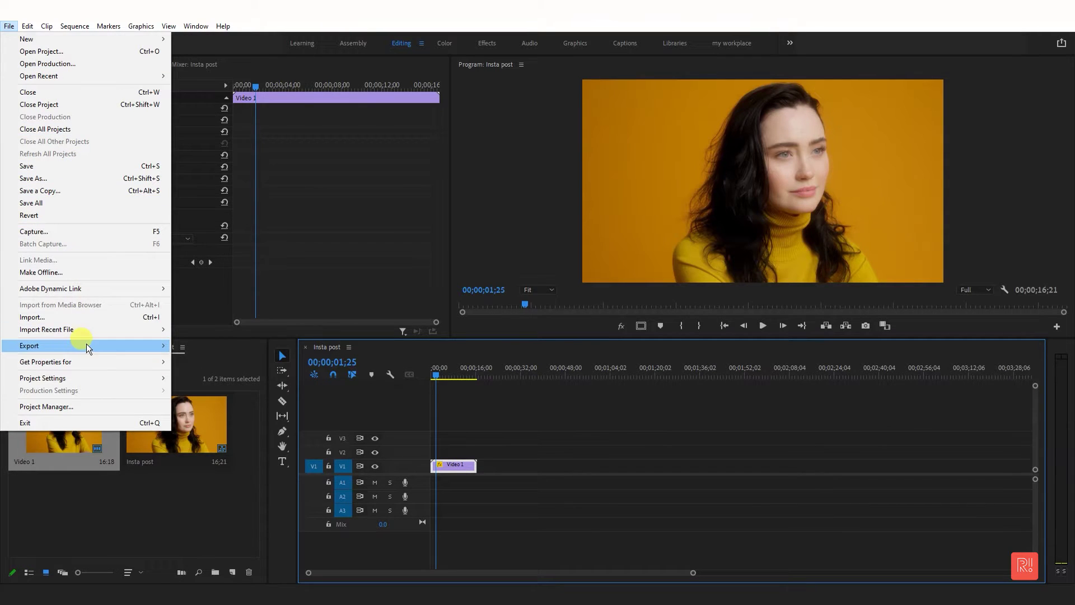
{"action": "mouse_move", "coordinate": [86, 344]}
{"action": "left_click", "coordinate": [197, 346]}
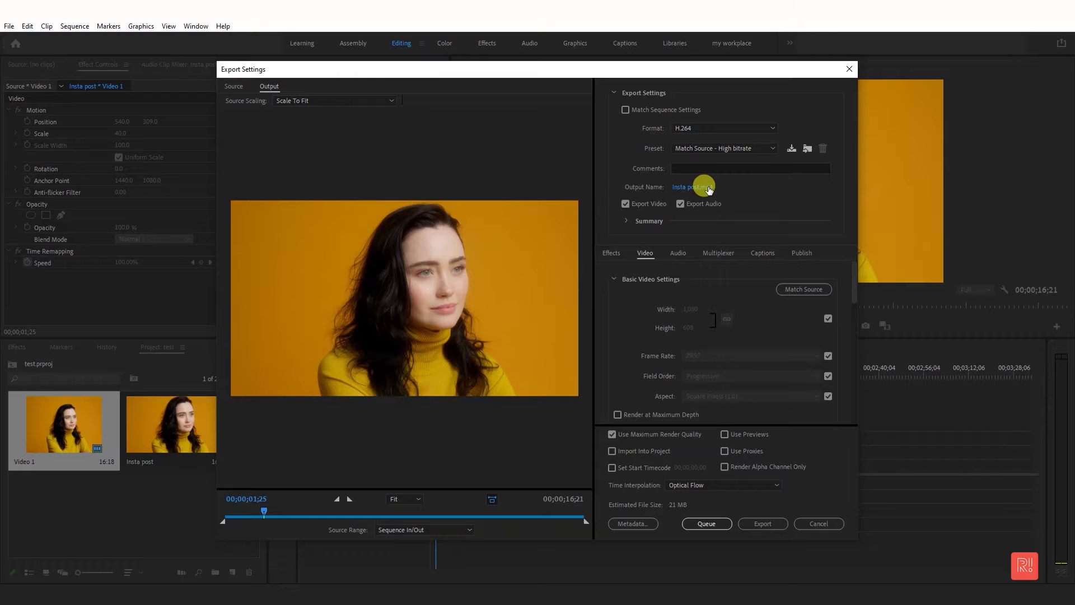
{"action": "left_click", "coordinate": [711, 129]}
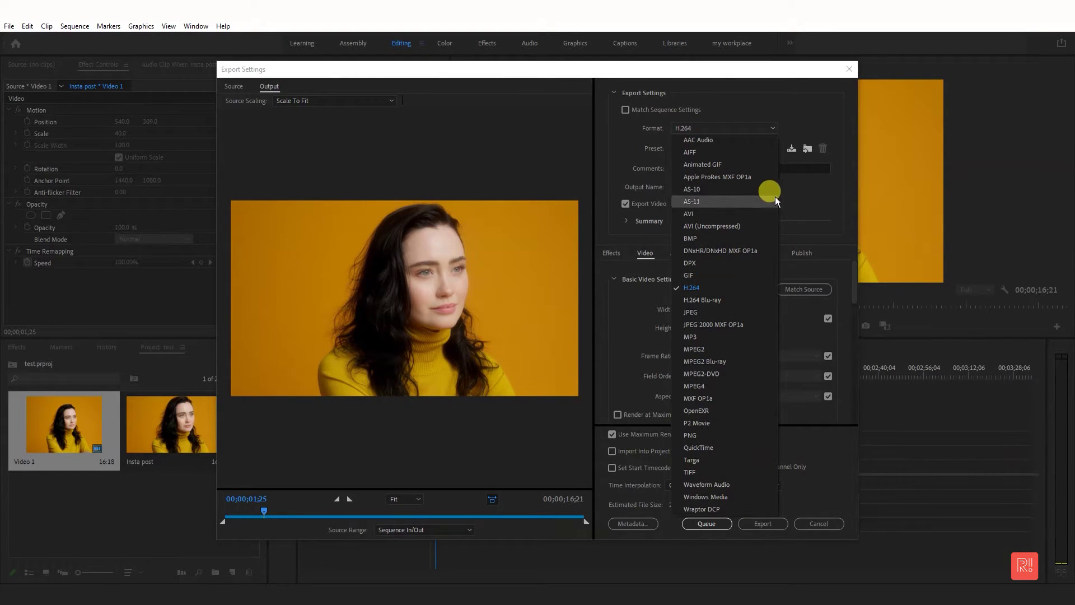
{"action": "key", "text": "Escape"}
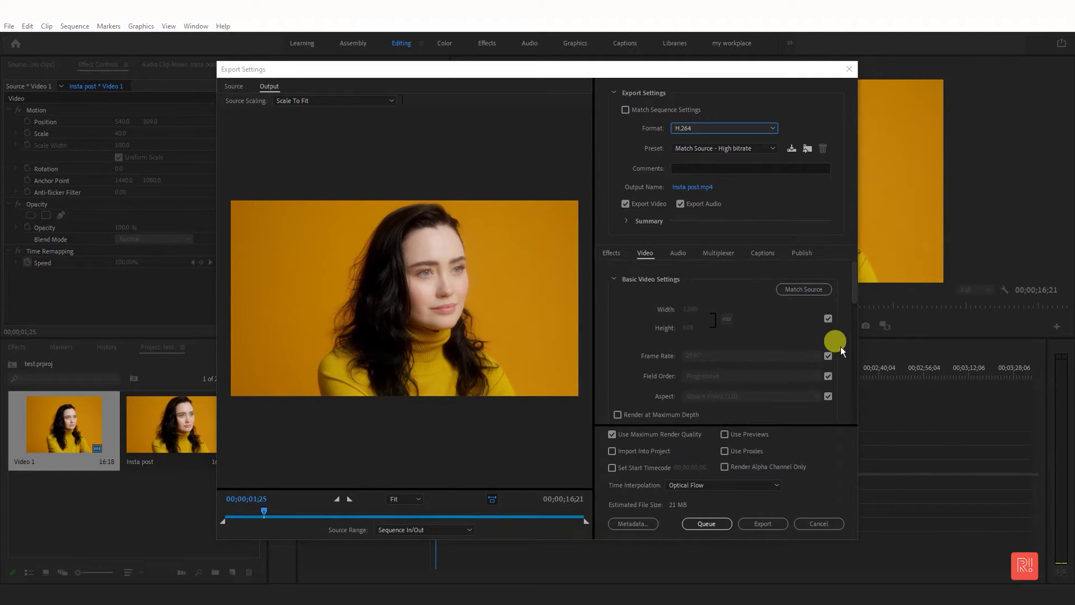
Enable Render at Maximum Depth and keep Hardware Encoding as the encoding performance
{"action": "scroll", "coordinate": [780, 331], "scroll_direction": "down", "scroll_amount": 3}
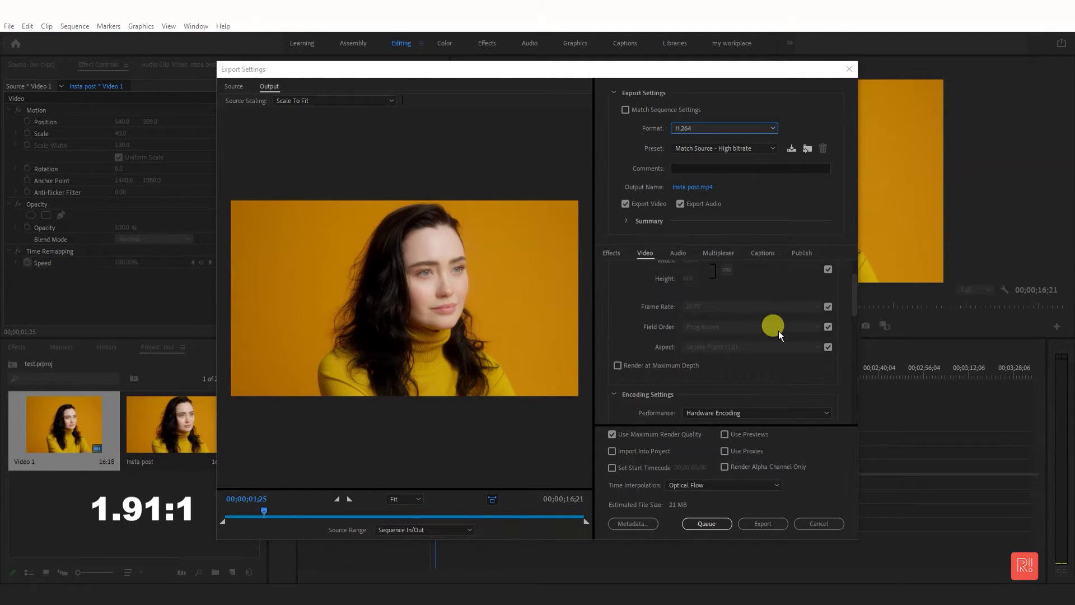
{"action": "left_click", "coordinate": [673, 366]}
{"action": "scroll", "coordinate": [768, 372], "scroll_direction": "down", "scroll_amount": 4}
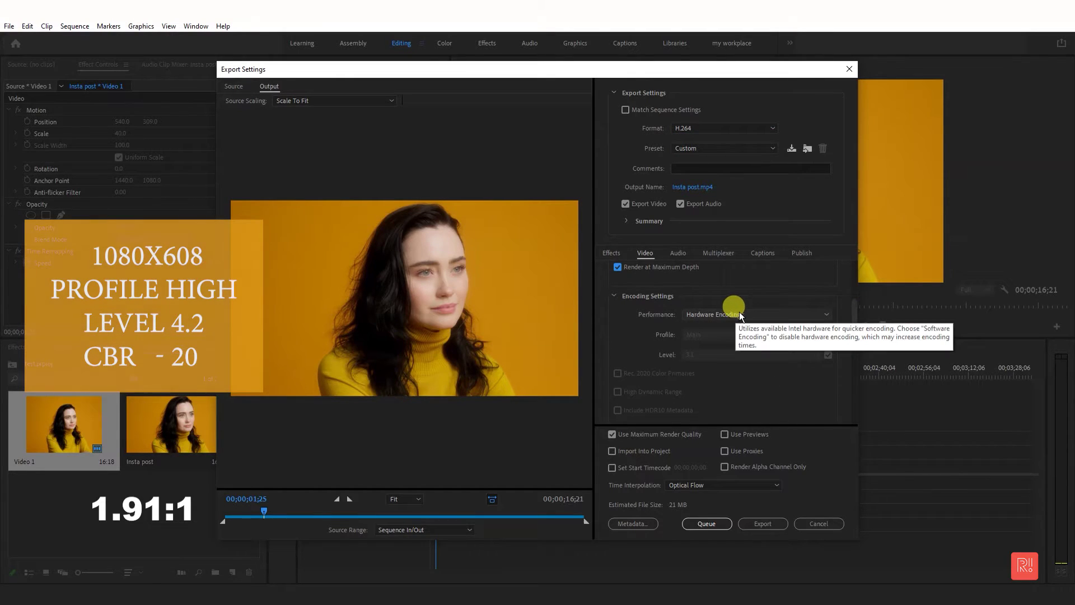
{"action": "left_click", "coordinate": [748, 314]}
{"action": "left_click", "coordinate": [748, 323]}
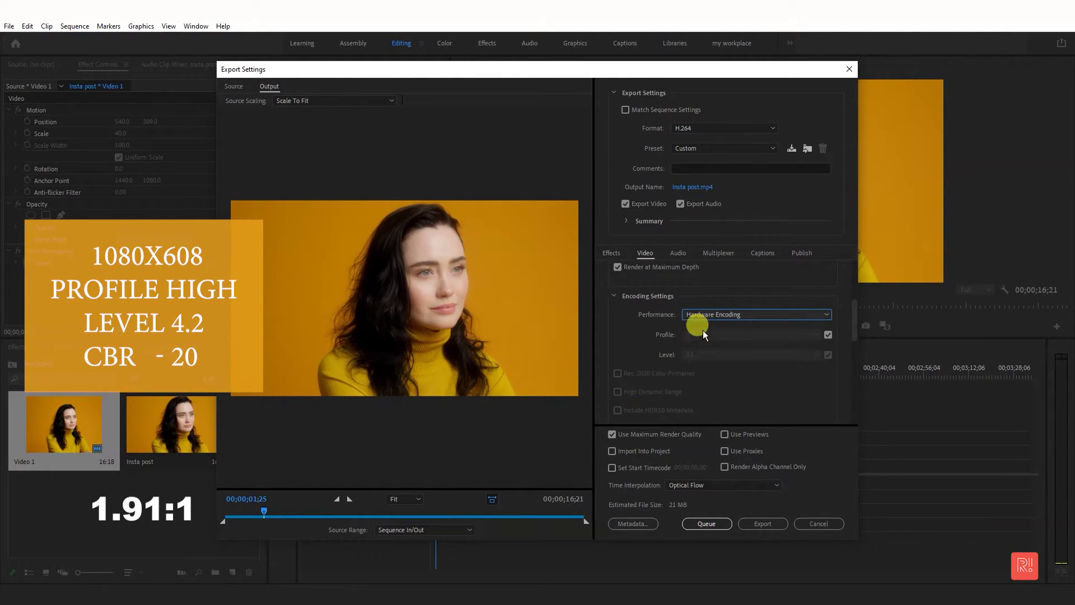
{"action": "left_click", "coordinate": [724, 314]}
{"action": "left_click", "coordinate": [731, 330]}
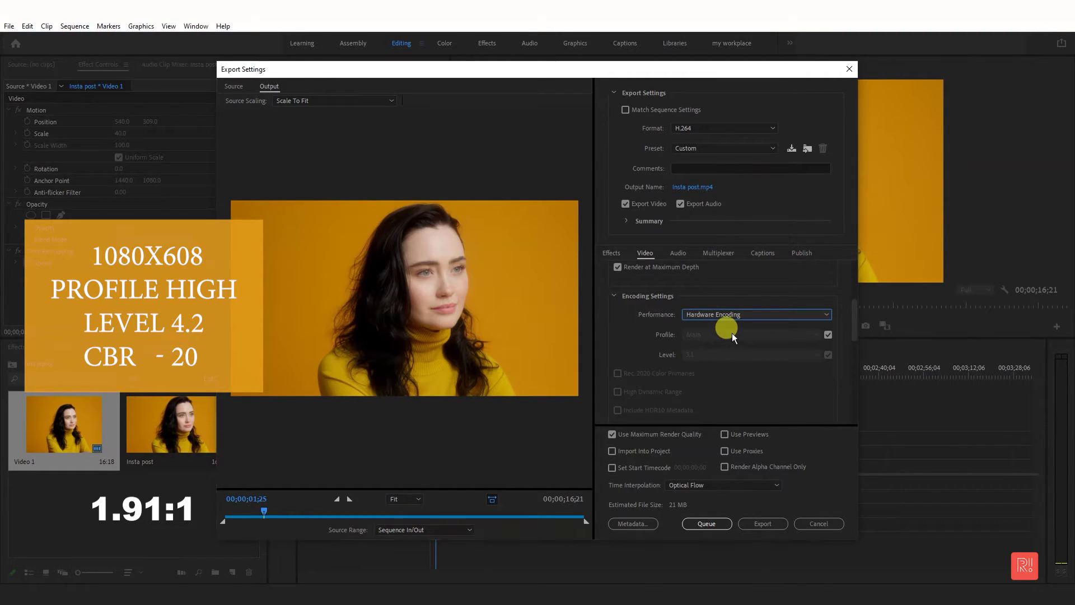
Override the matched source values in the encoding settings, setting the profile to High and the level to 4.2
{"action": "left_click", "coordinate": [828, 334]}
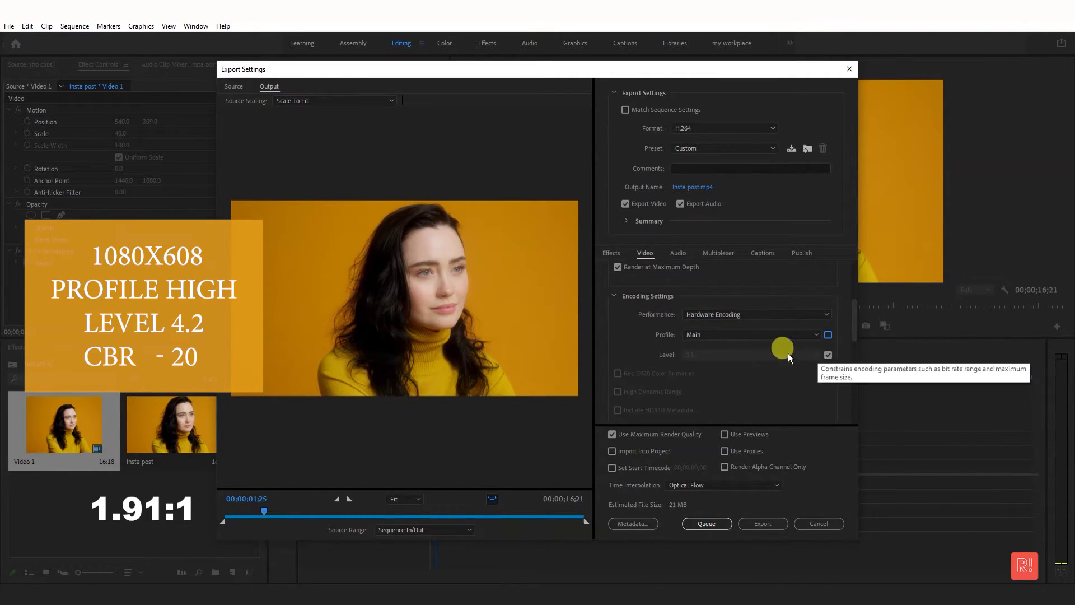
{"action": "left_click", "coordinate": [761, 336]}
{"action": "left_click", "coordinate": [743, 369]}
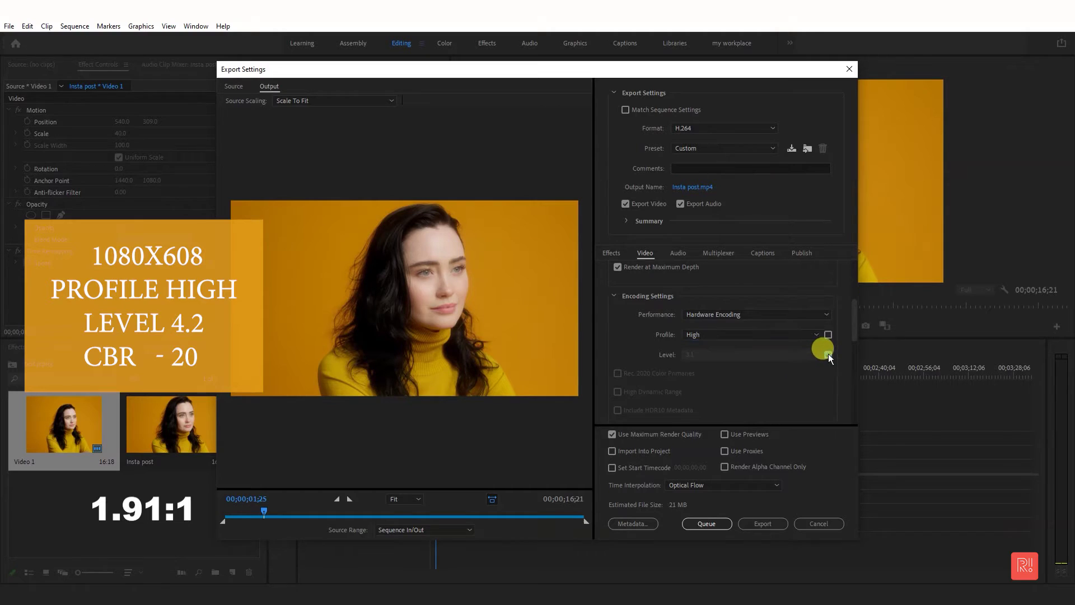
{"action": "left_click", "coordinate": [828, 354]}
{"action": "left_click", "coordinate": [774, 355]}
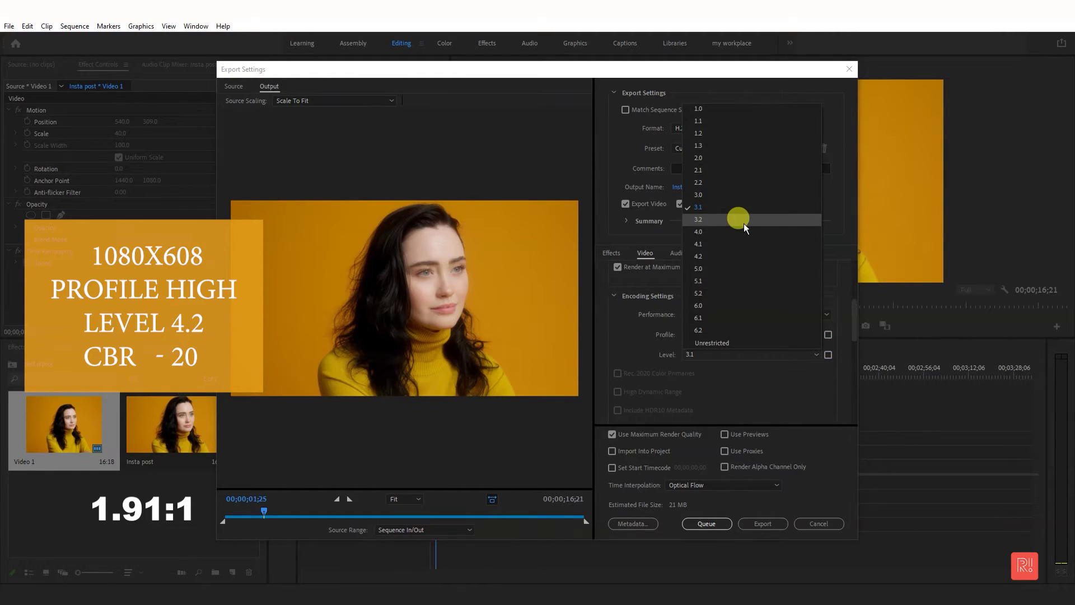
{"action": "left_click", "coordinate": [741, 261]}
Set the bitrate encoding to CBR with a 20 Mbps target and keep Optical Flow as the time interpolation
{"action": "scroll", "coordinate": [748, 336], "scroll_direction": "up", "scroll_amount": 5}
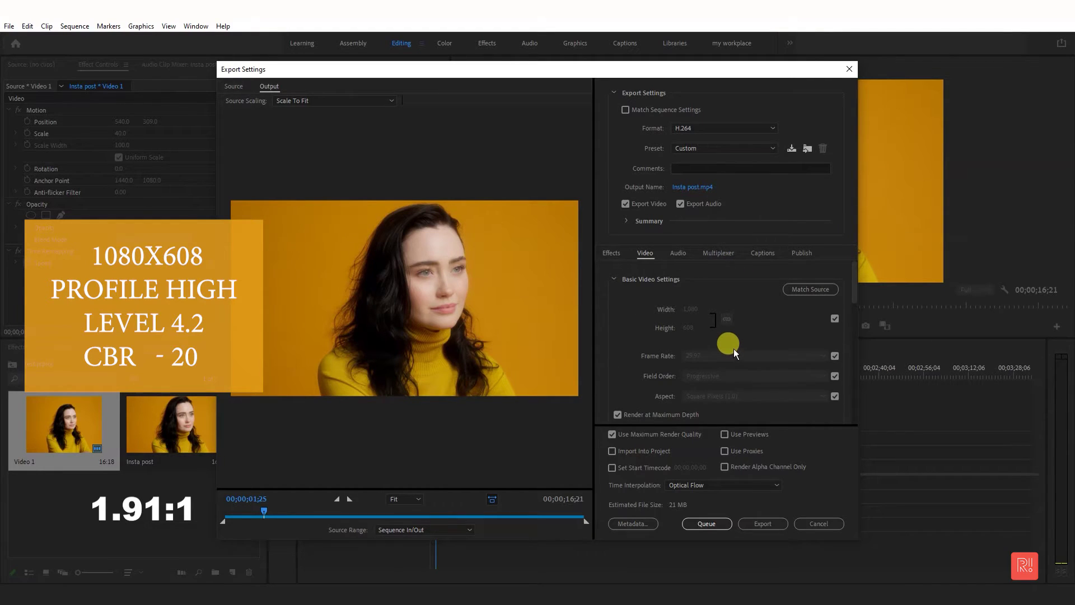
{"action": "scroll", "coordinate": [728, 344], "scroll_direction": "down", "scroll_amount": 8}
{"action": "scroll", "coordinate": [728, 327], "scroll_direction": "down", "scroll_amount": 4}
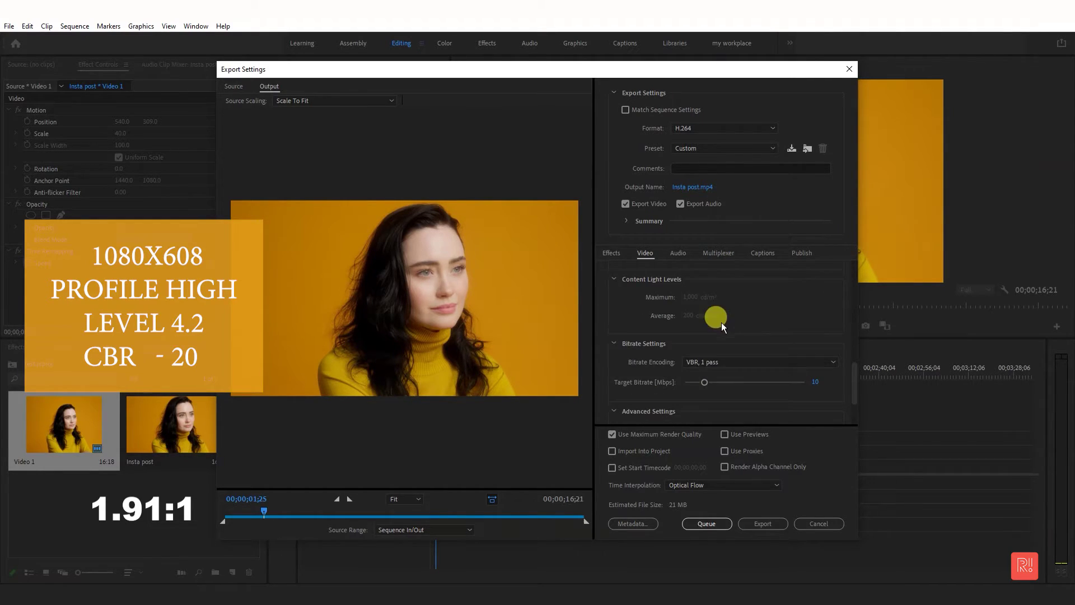
{"action": "left_click", "coordinate": [718, 313]}
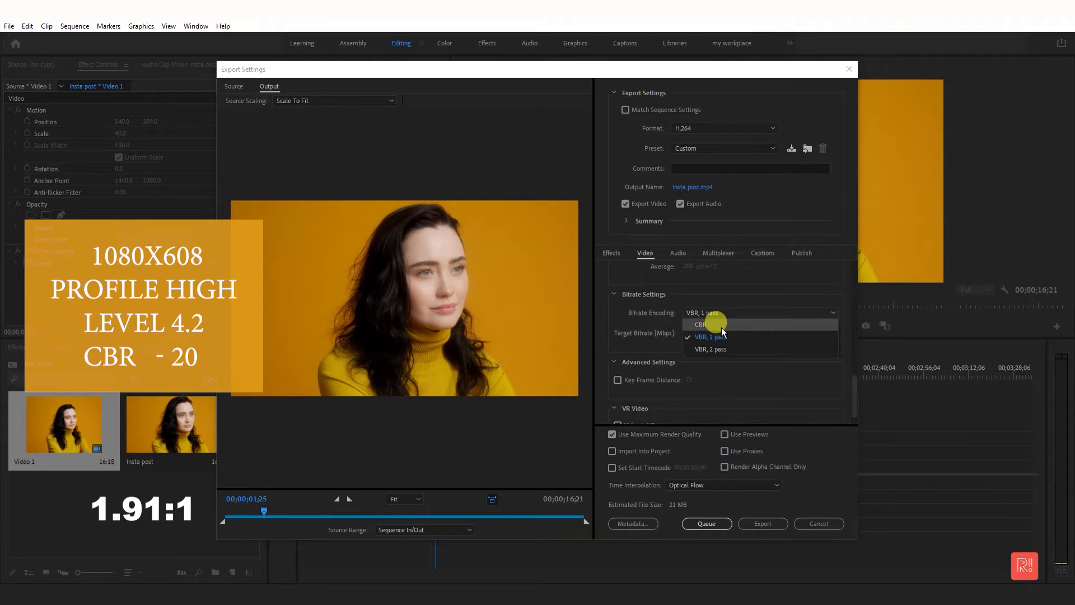
{"action": "left_click", "coordinate": [715, 324]}
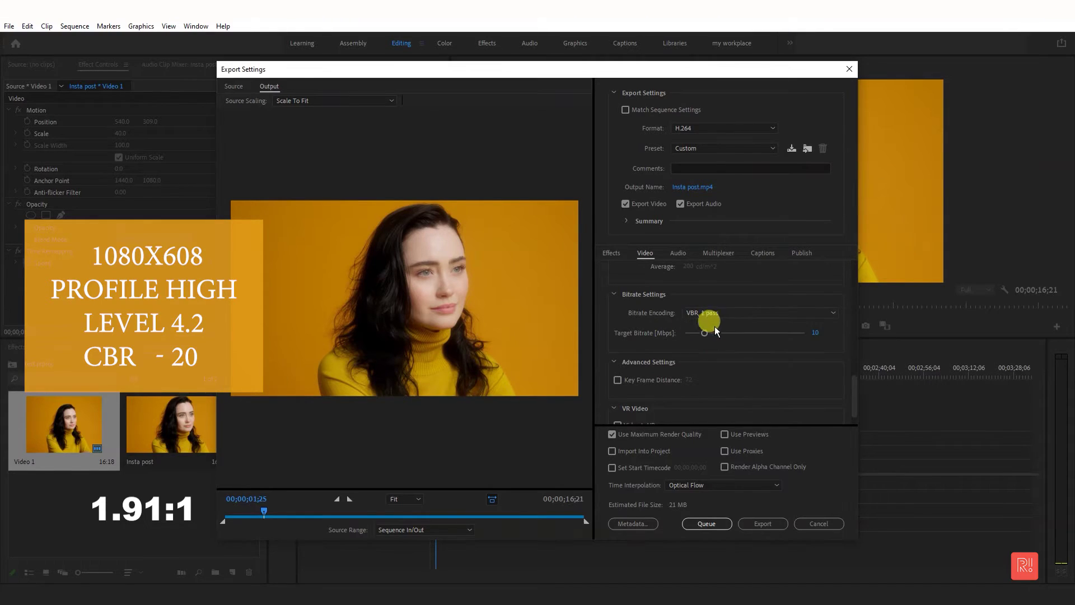
{"action": "left_click", "coordinate": [824, 331]}
{"action": "type", "text": "20"}
{"action": "left_click", "coordinate": [801, 352]}
{"action": "left_click", "coordinate": [766, 482]}
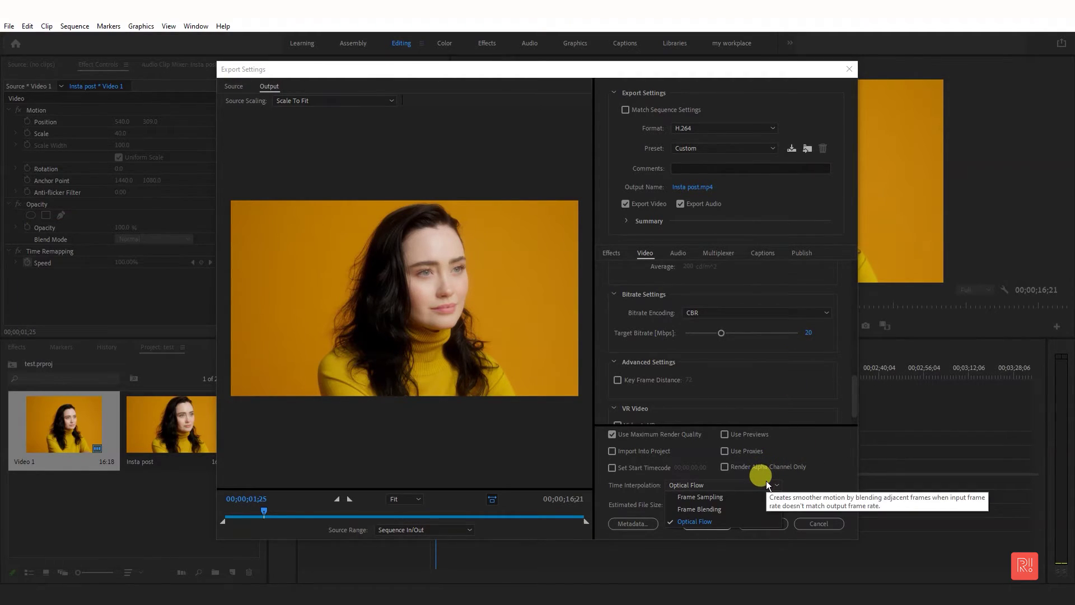
{"action": "left_click", "coordinate": [752, 486]}
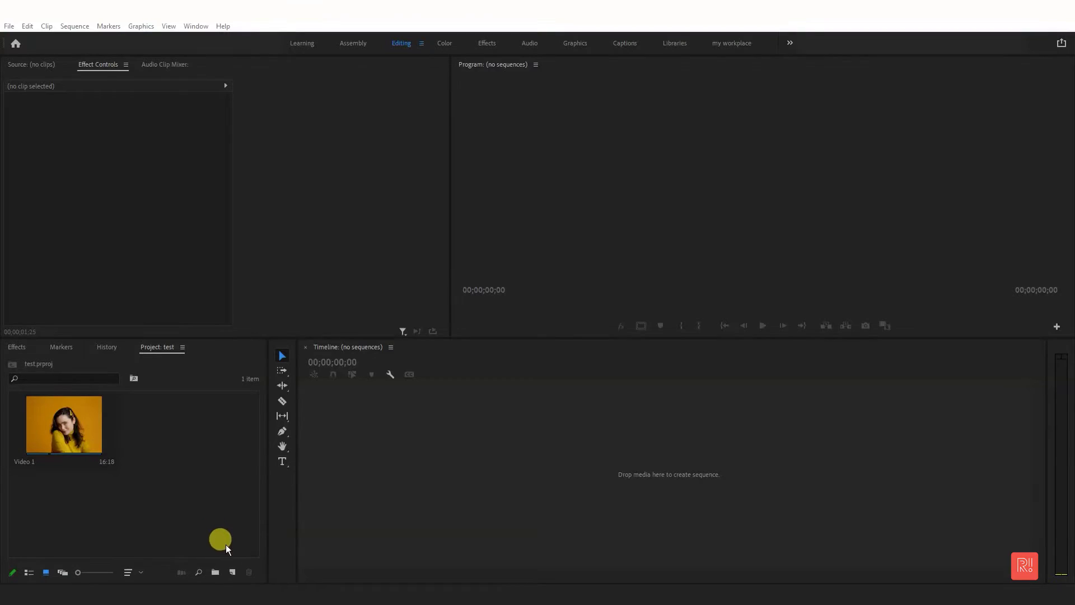
Start a new sequence in the test project and set its editing mode to Custom
{"action": "left_click", "coordinate": [232, 571]}
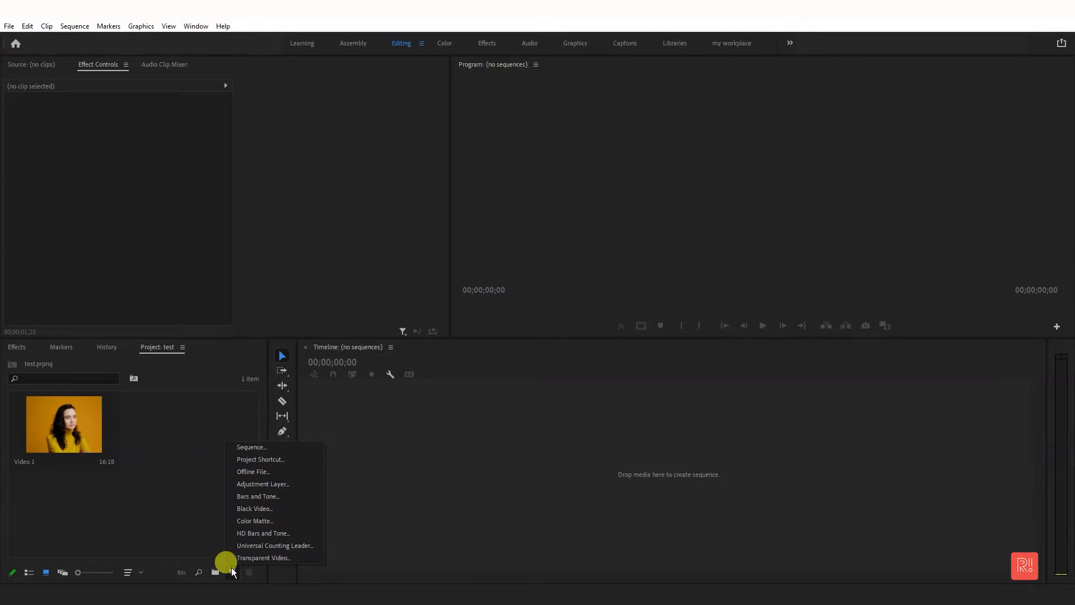
{"action": "left_click", "coordinate": [252, 447]}
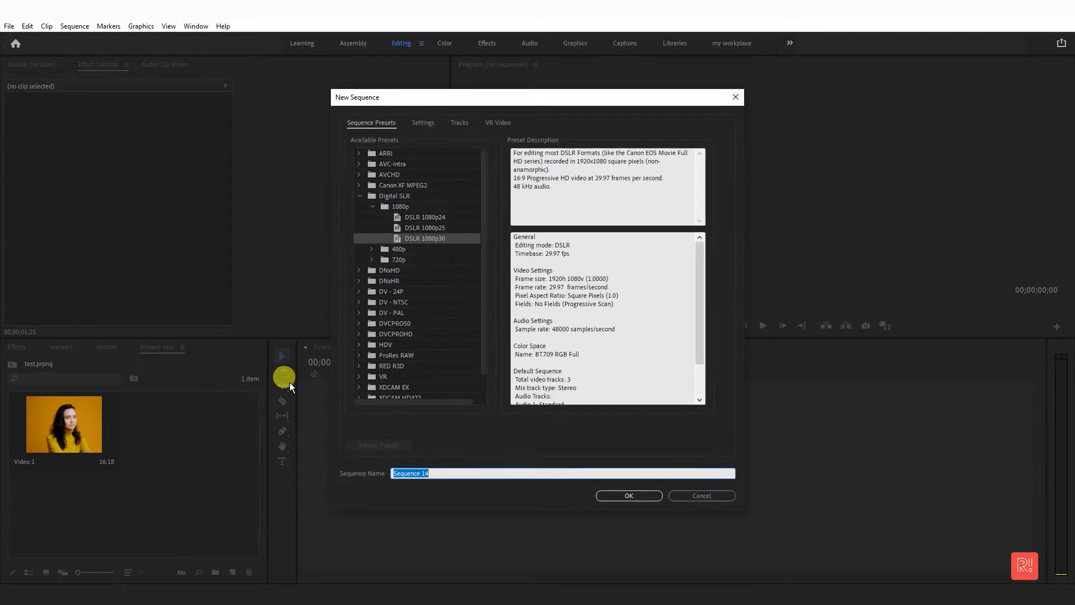
{"action": "left_click", "coordinate": [436, 130]}
{"action": "left_click", "coordinate": [474, 140]}
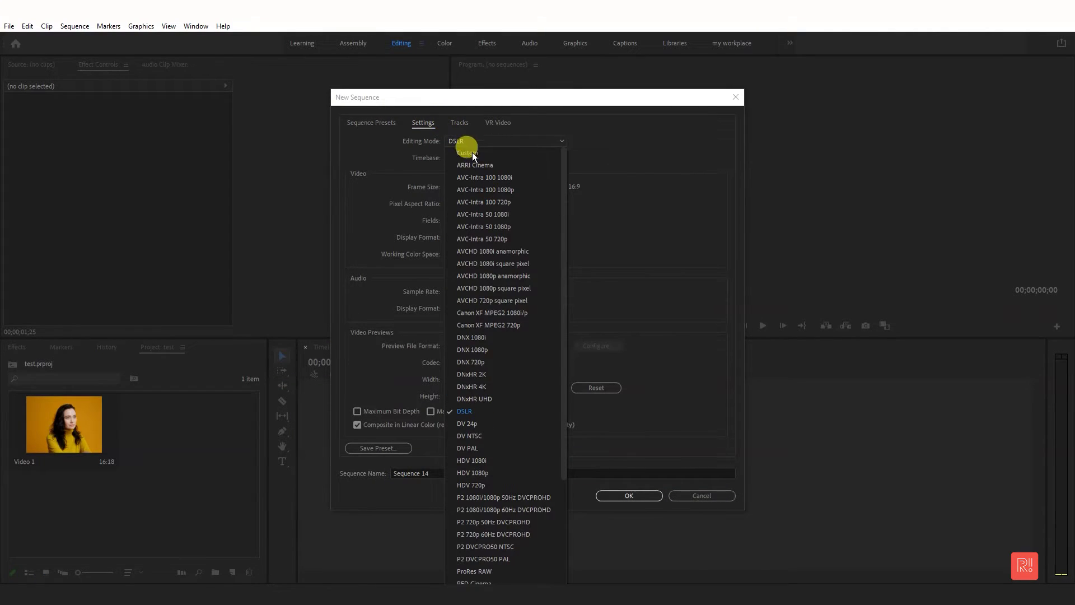
{"action": "left_click", "coordinate": [470, 153]}
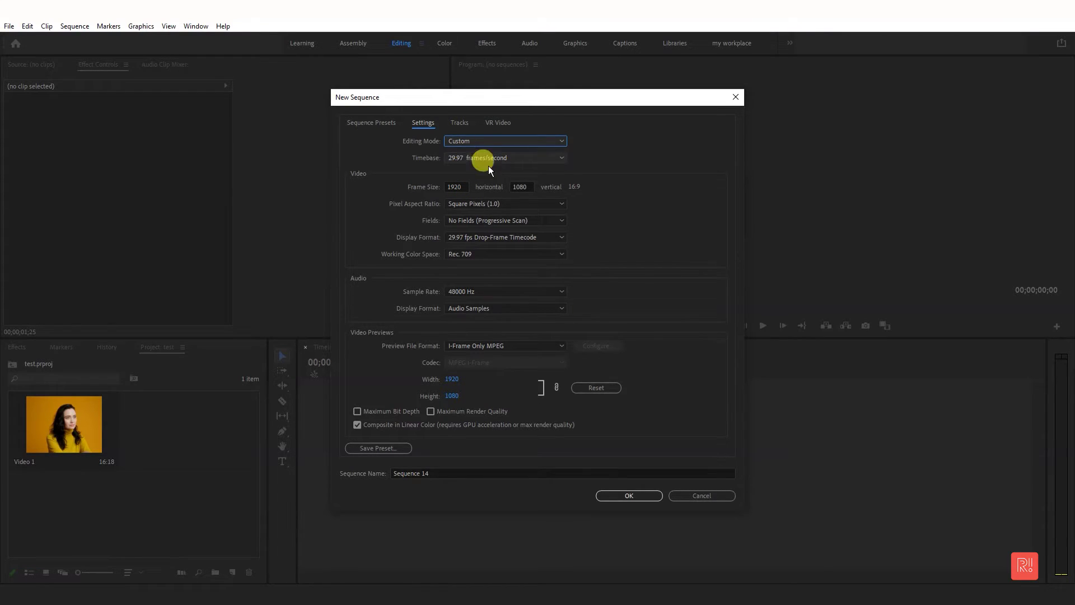
Set the new sequence's frame size to 1080 horizontal by 1920 vertical
{"action": "left_click_drag", "start_coordinate": [465, 186], "coordinate": [427, 184]}
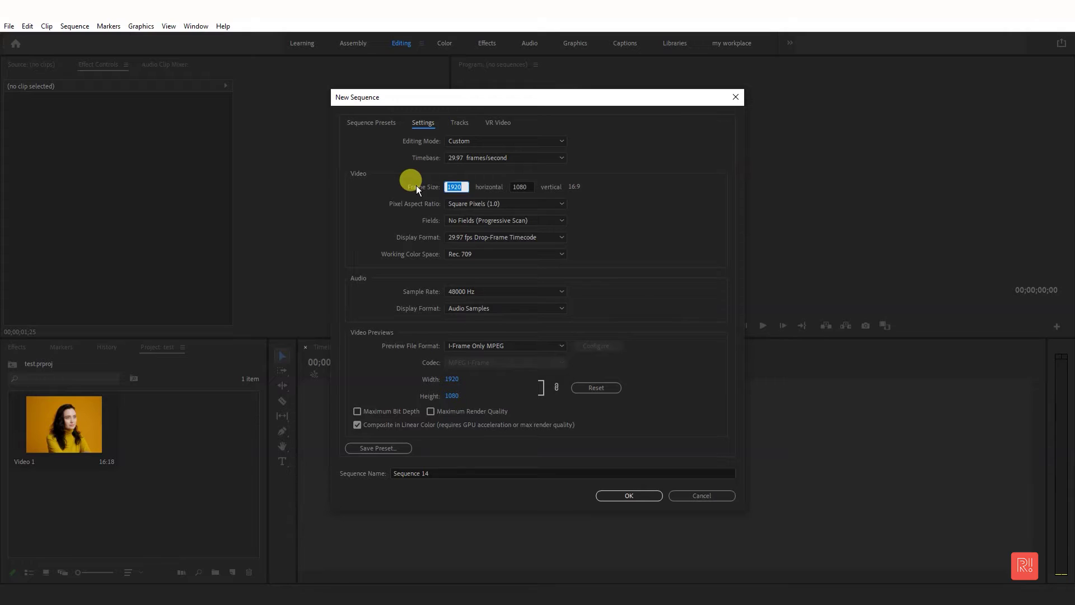
{"action": "type", "text": "1080"}
{"action": "left_click_drag", "start_coordinate": [520, 181], "coordinate": [496, 180]}
{"action": "type", "text": "1"}
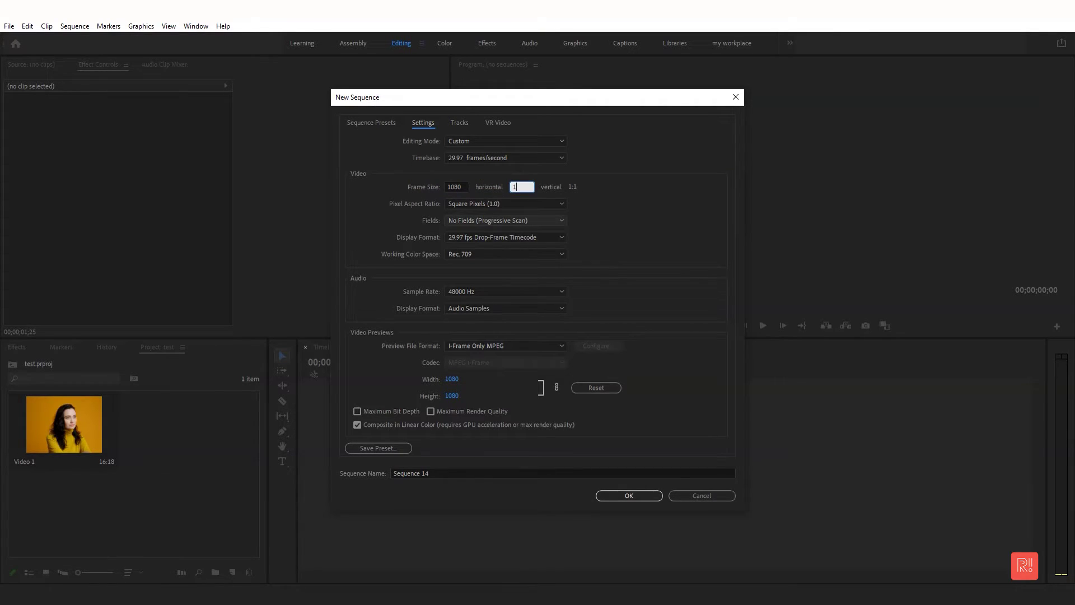
{"action": "type", "text": "920"}
{"action": "left_click", "coordinate": [678, 200]}
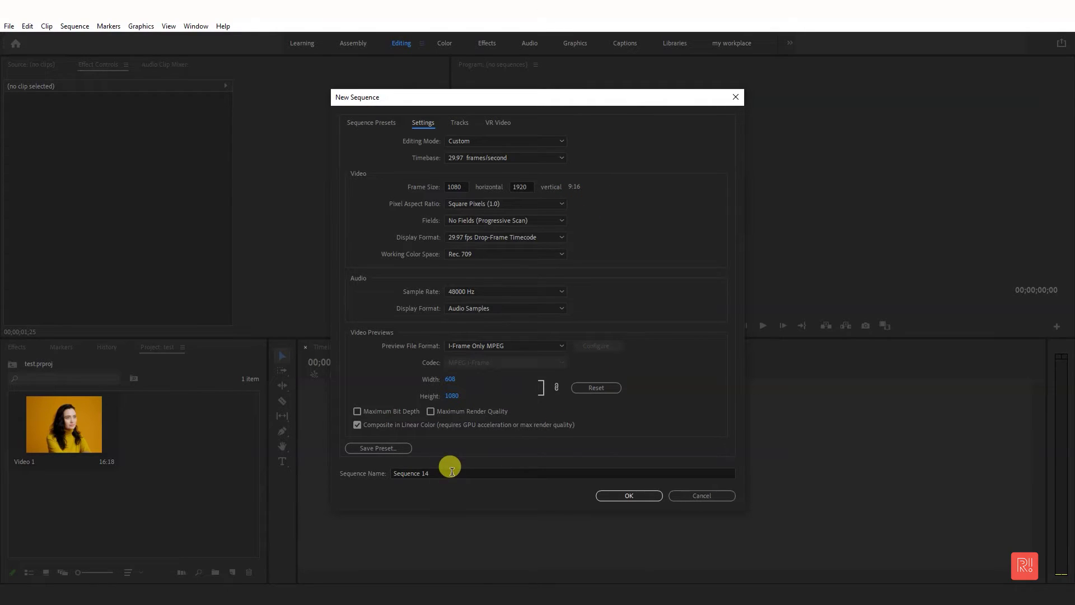
Name the sequence "Reels - IGTV - YT shorts" and create it
{"action": "left_click_drag", "start_coordinate": [442, 473], "coordinate": [321, 479]}
{"action": "type", "text": "R"}
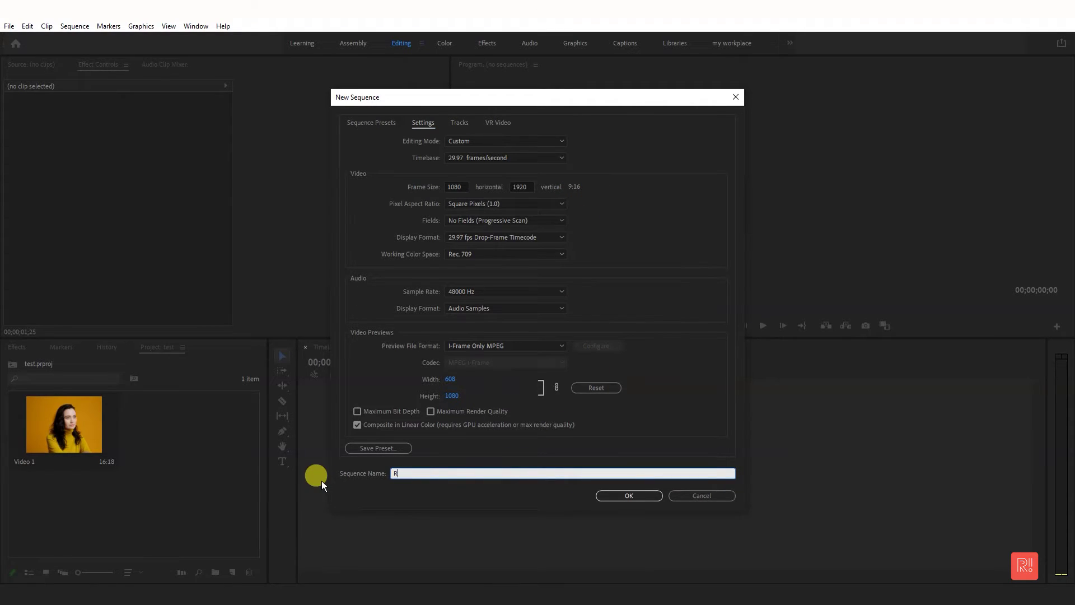
{"action": "type", "text": "eels"}
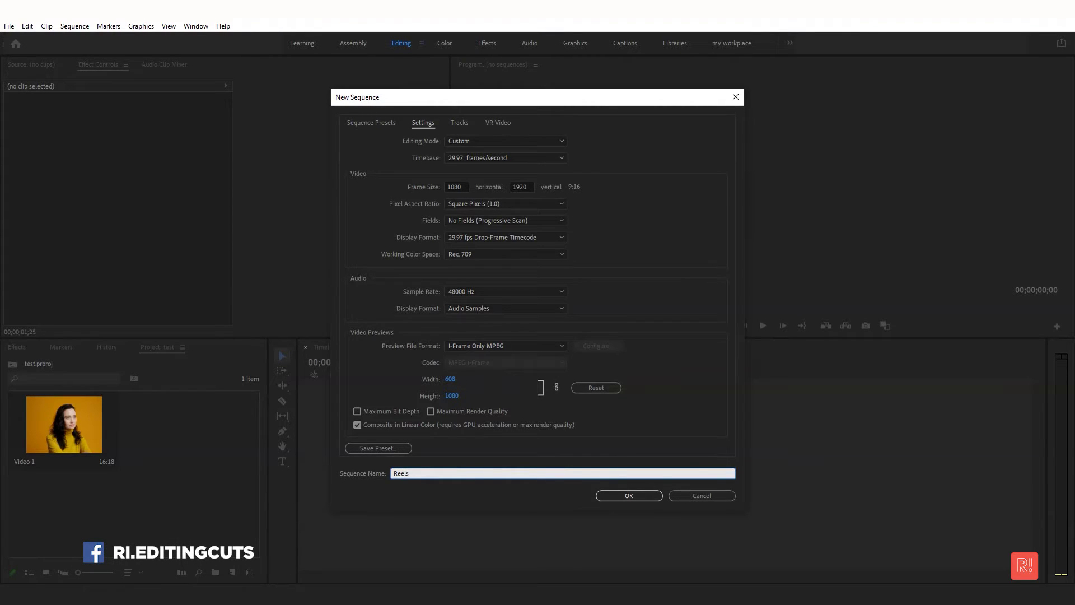
{"action": "type", "text": " - "}
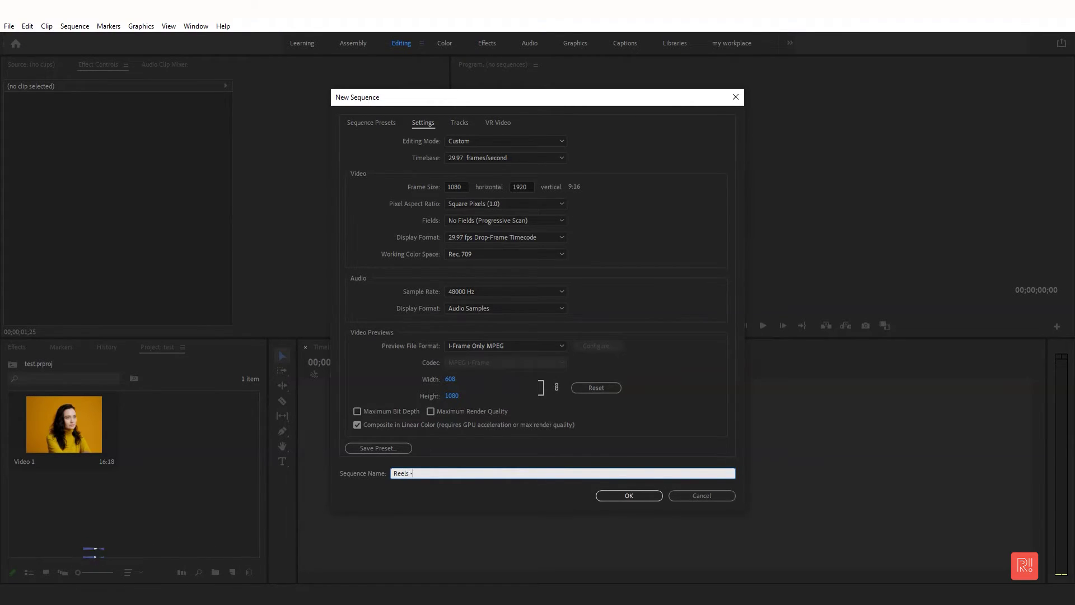
{"action": "type", "text": "IGTV - YT shorts"}
{"action": "left_click", "coordinate": [642, 493]}
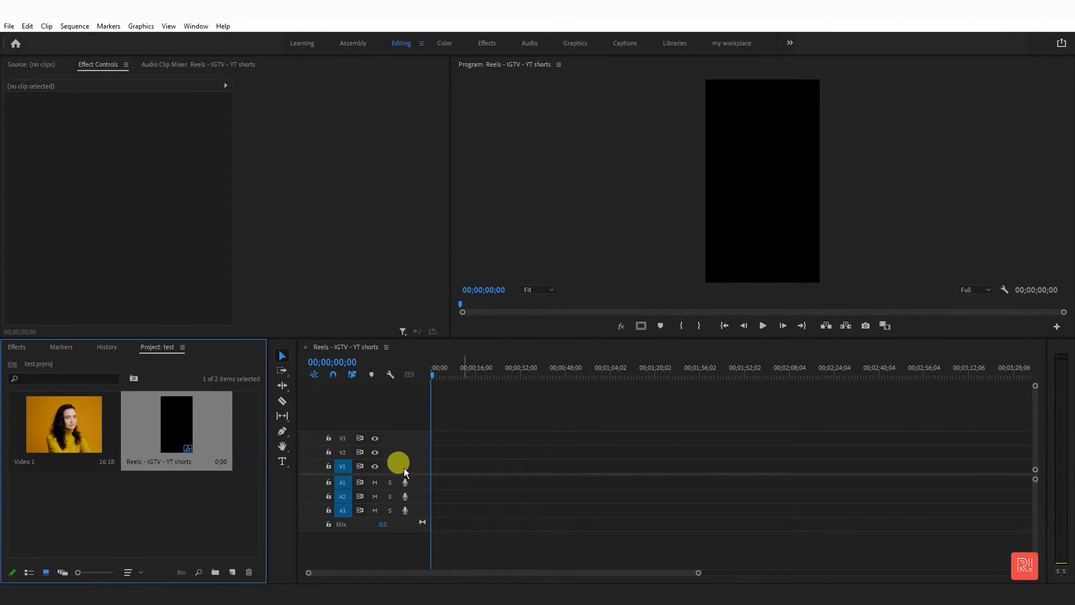
Place Video 1 at the start of track V1, keeping the existing sequence settings, and reframe it with scale 104 and horizontal position 443
{"action": "left_click", "coordinate": [203, 516]}
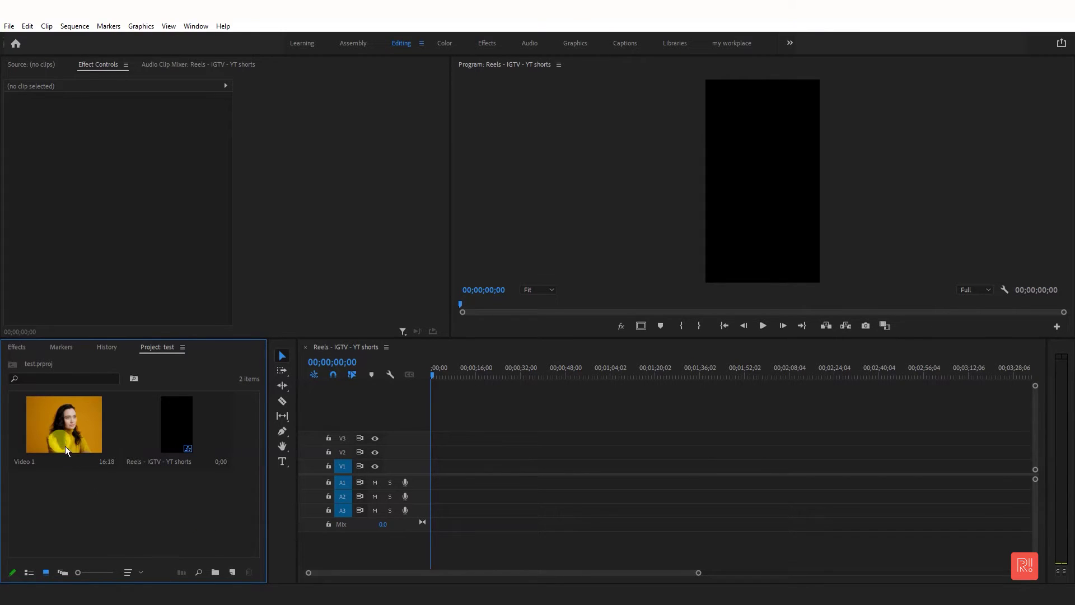
{"action": "left_click_drag", "start_coordinate": [64, 440], "coordinate": [437, 459]}
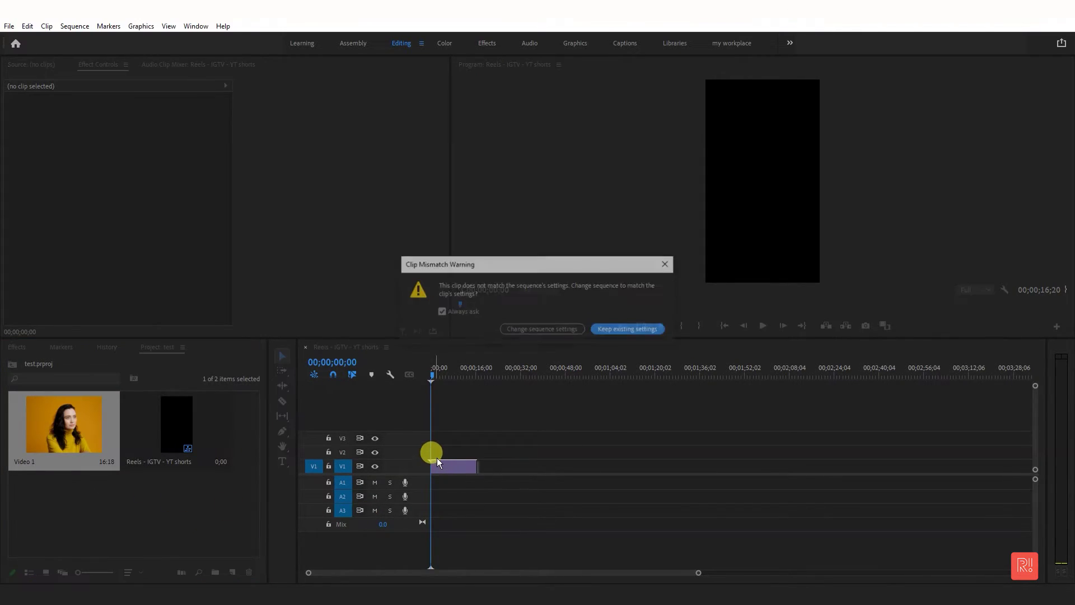
{"action": "left_click", "coordinate": [643, 329]}
{"action": "left_click", "coordinate": [441, 375]}
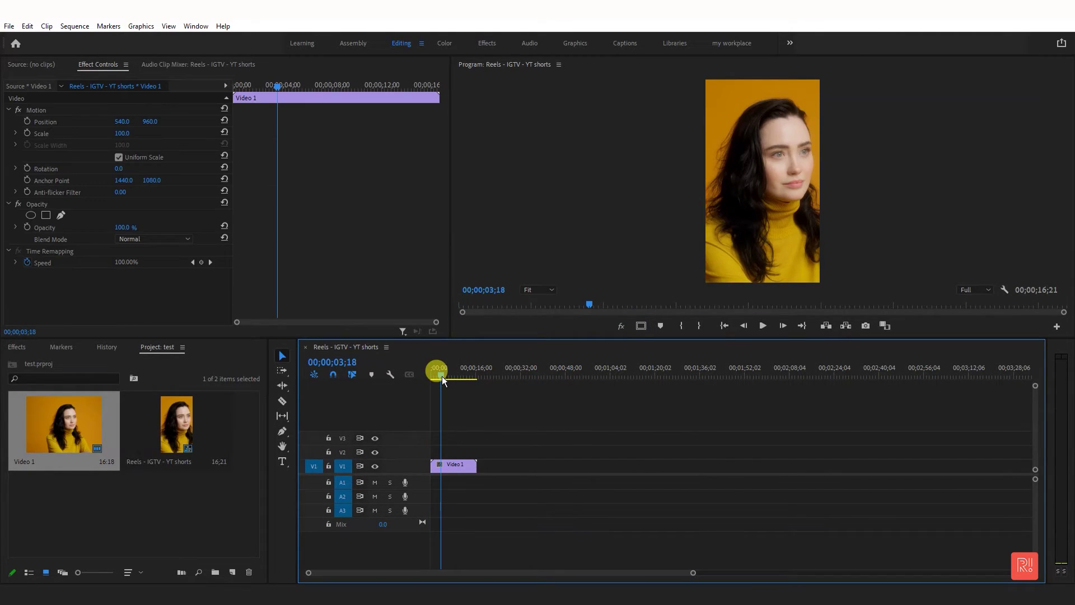
{"action": "left_click_drag", "start_coordinate": [121, 133], "coordinate": [67, 122]}
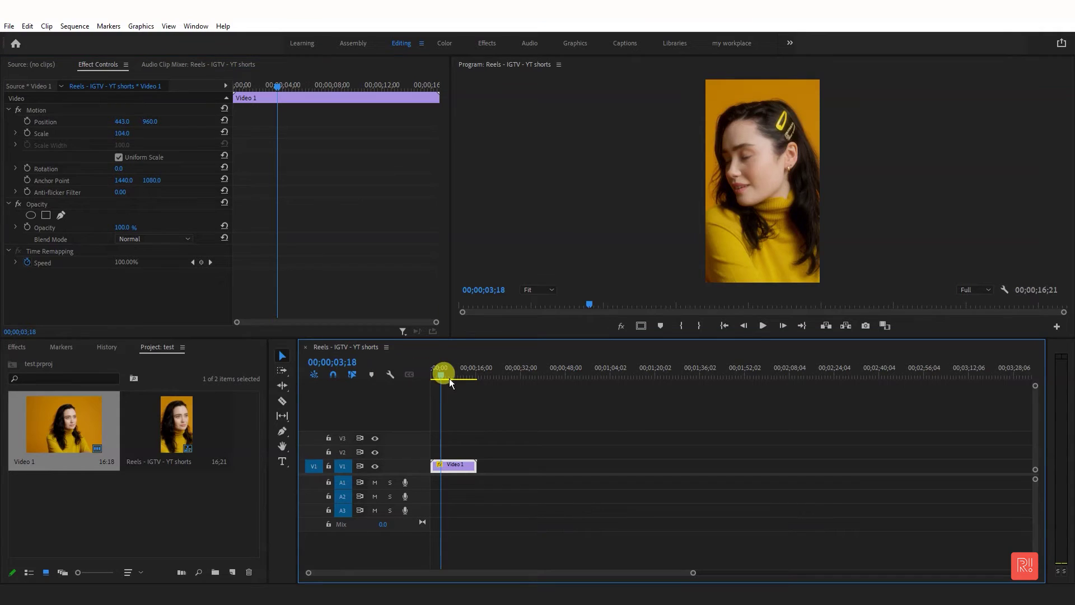
Play the reframed vertical clip from the start and scrub through its middle part to check the framing
{"action": "left_click_drag", "start_coordinate": [444, 373], "coordinate": [403, 365]}
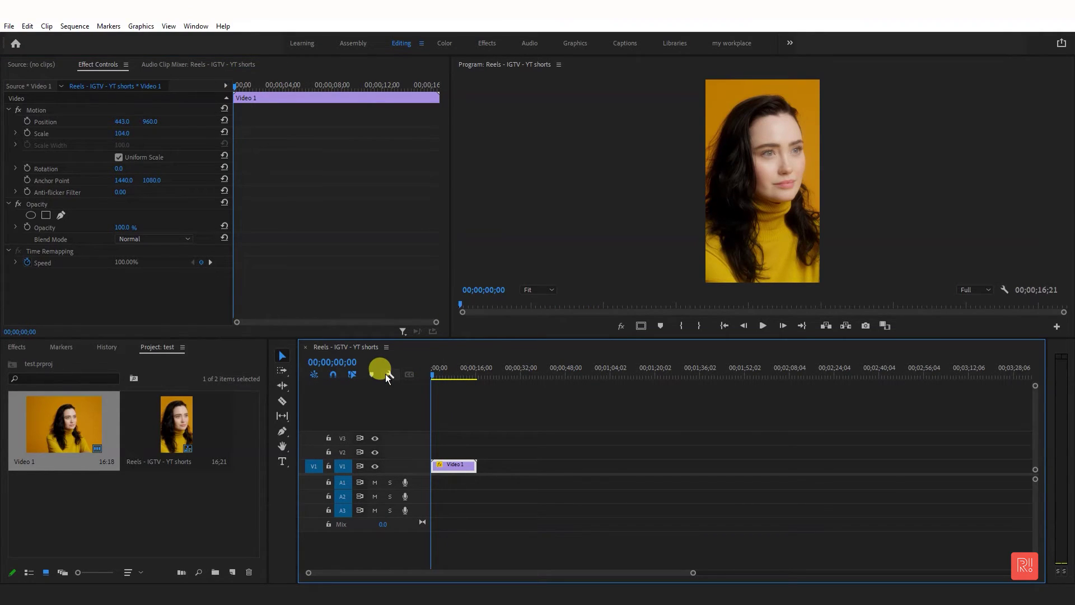
{"action": "key", "text": "space"}
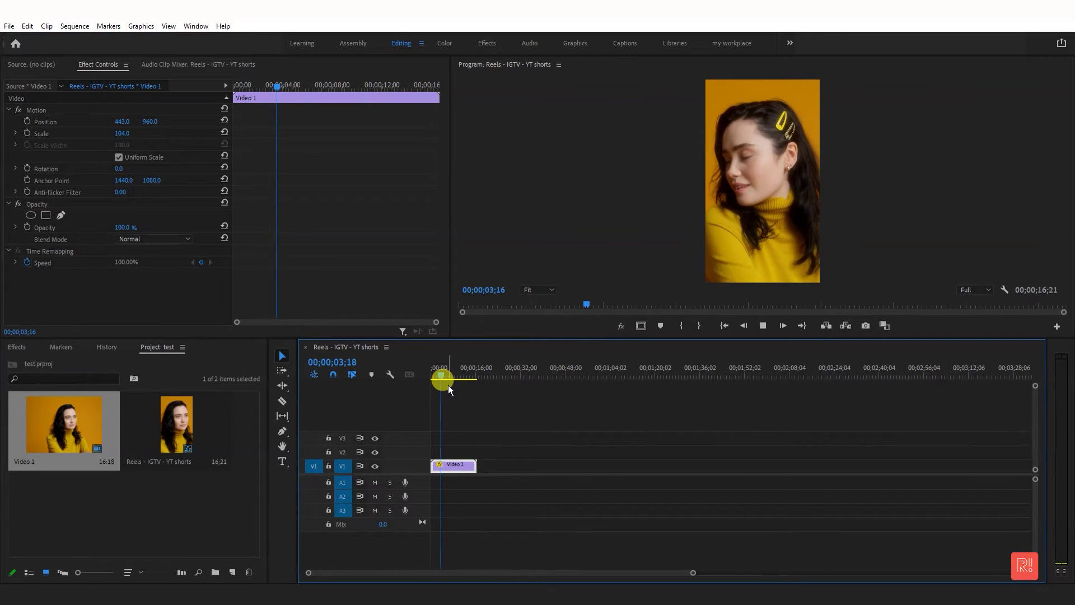
{"action": "key", "text": "space"}
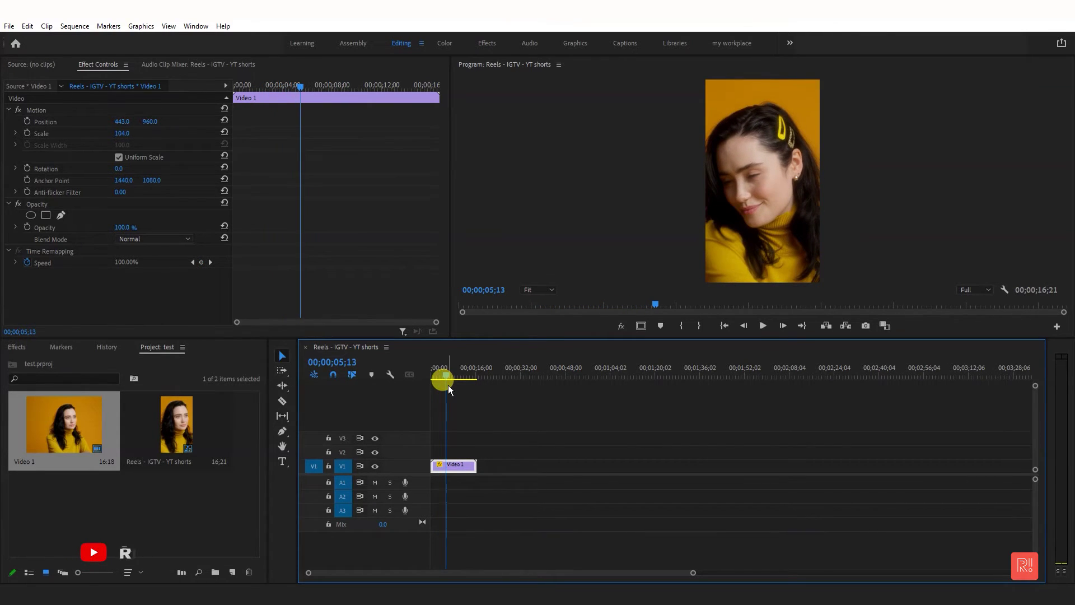
{"action": "left_click", "coordinate": [461, 378]}
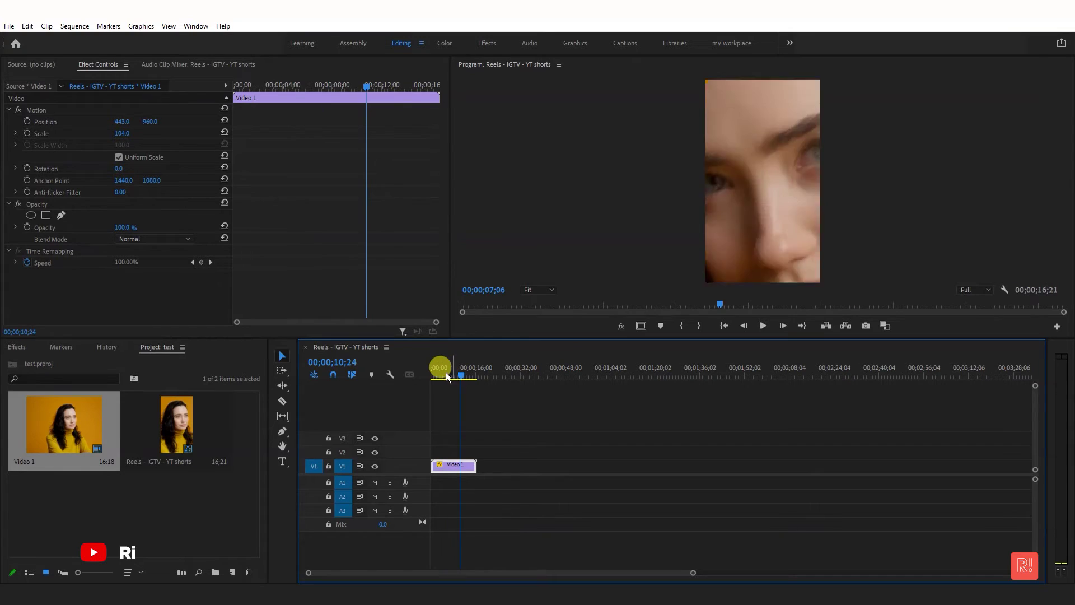
{"action": "mouse_move", "coordinate": [447, 376]}
{"action": "left_mouse_down"}
{"action": "mouse_move", "coordinate": [437, 374]}
{"action": "mouse_move", "coordinate": [456, 370]}
{"action": "left_mouse_up"}
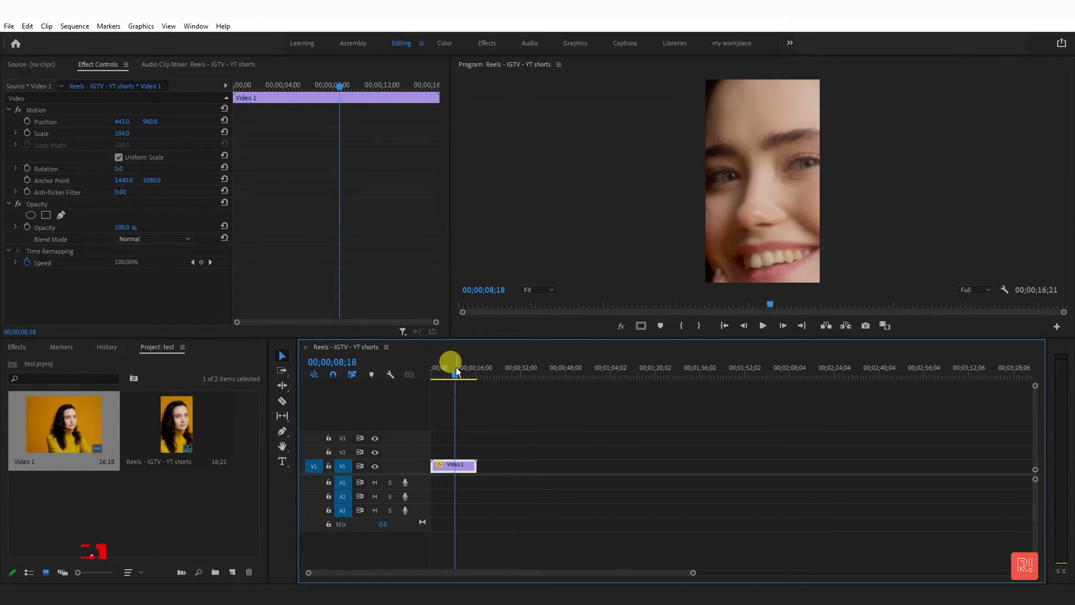
Open the media export settings for the Reels - IGTV - YT shorts sequence and enable Render at Maximum Depth
{"action": "left_click", "coordinate": [9, 26]}
{"action": "mouse_move", "coordinate": [145, 343]}
{"action": "left_click", "coordinate": [216, 346]}
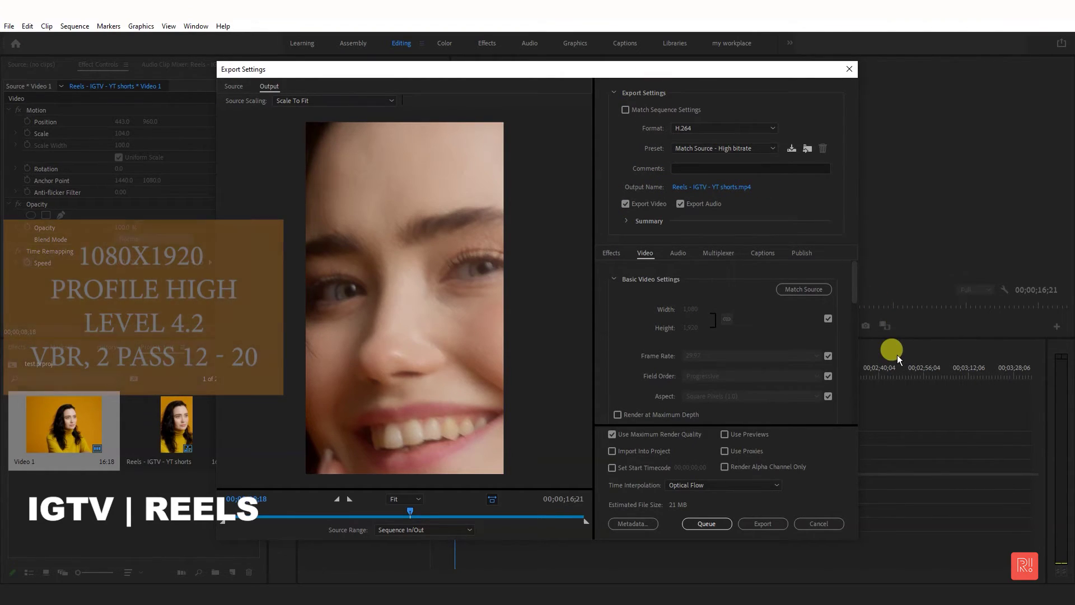
{"action": "left_click_drag", "start_coordinate": [854, 288], "coordinate": [851, 304]}
{"action": "left_click", "coordinate": [617, 360]}
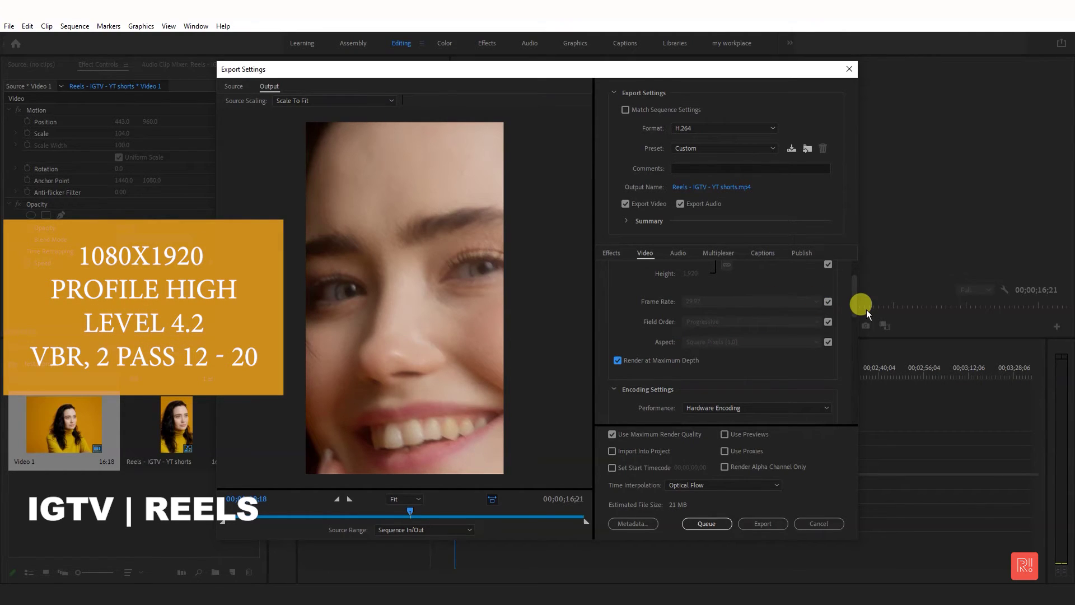
Set the encoding profile to High and the level to 4.2 for the Reels export
{"action": "left_click_drag", "start_coordinate": [854, 305], "coordinate": [851, 324]}
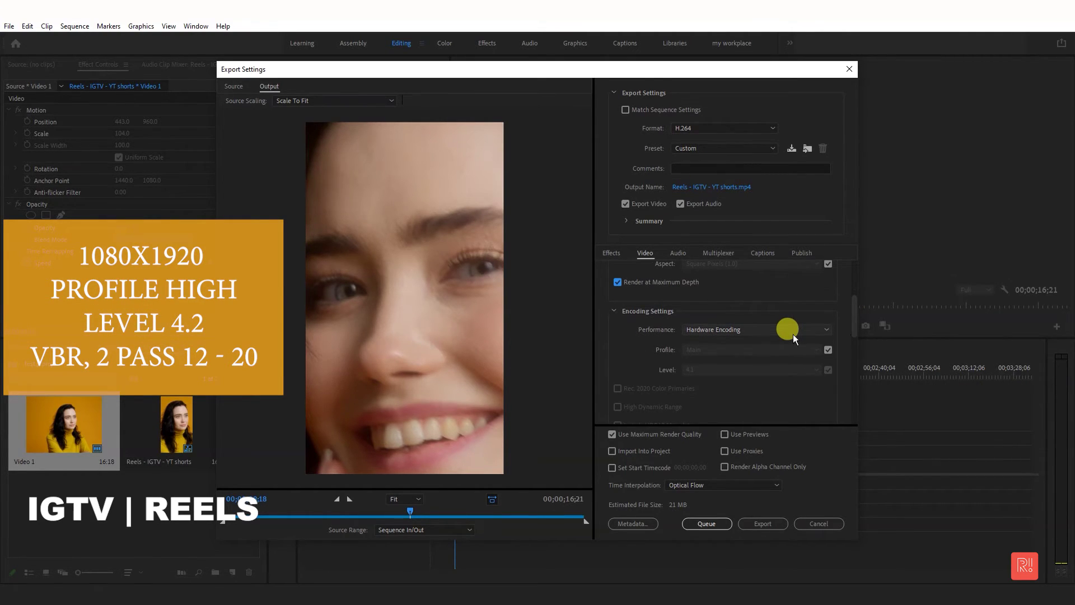
{"action": "left_click", "coordinate": [829, 350]}
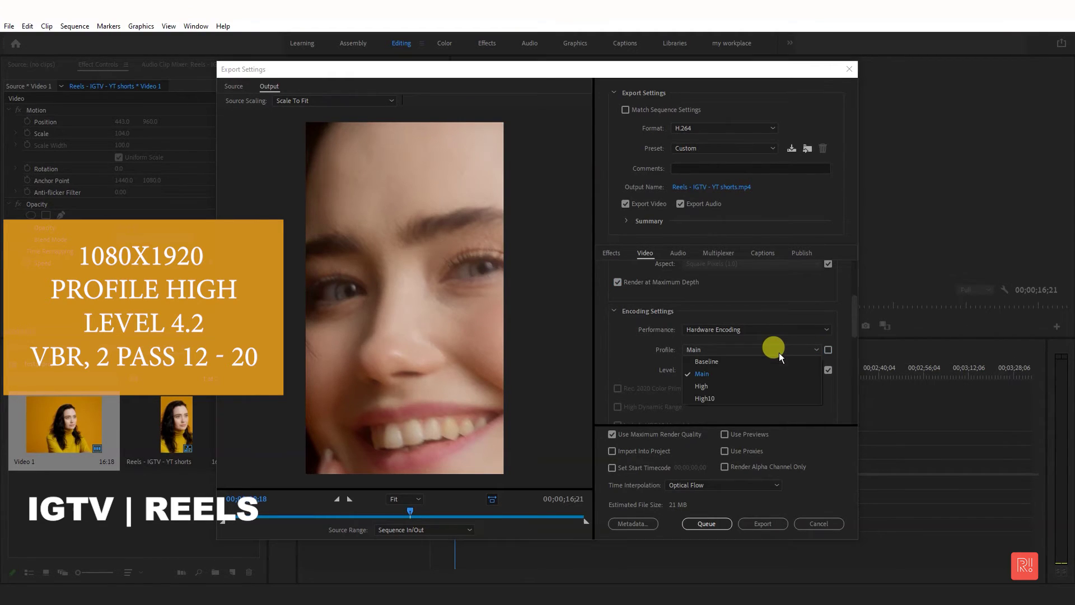
{"action": "left_click", "coordinate": [768, 385]}
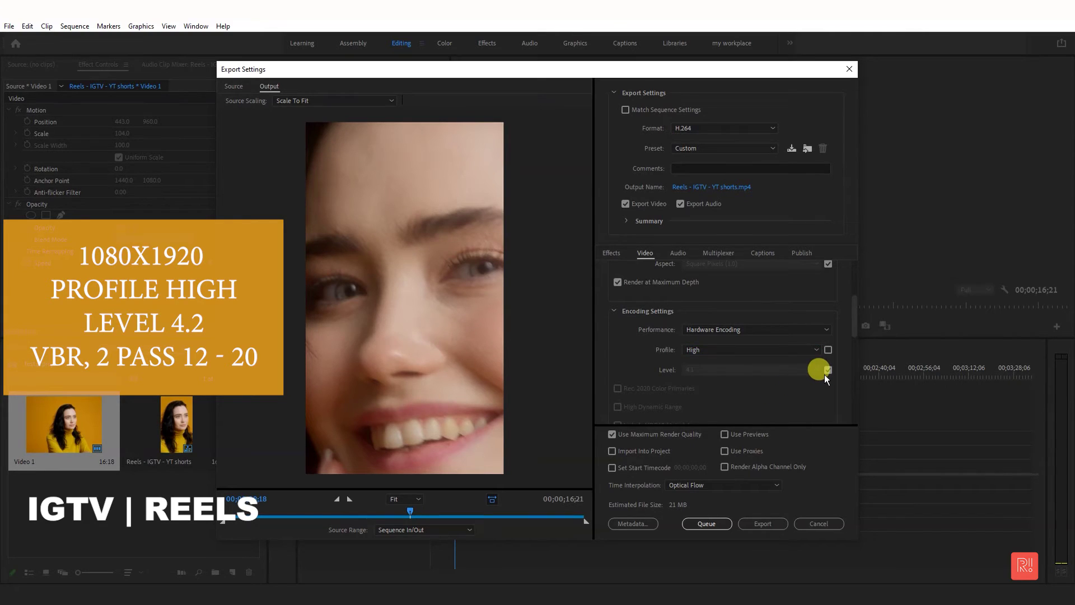
{"action": "left_click", "coordinate": [828, 371]}
{"action": "left_click", "coordinate": [777, 371]}
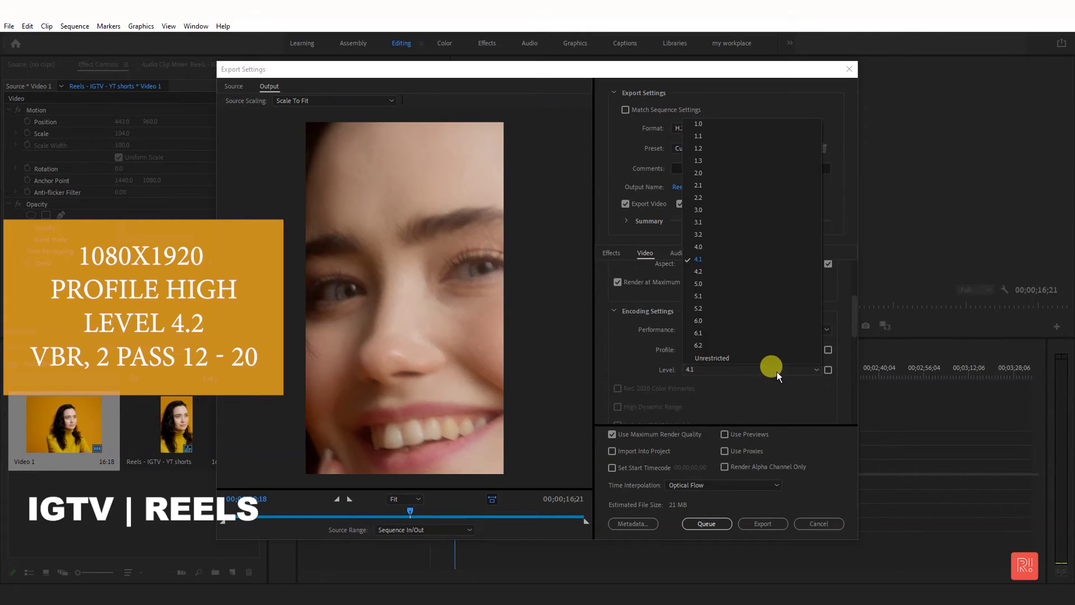
{"action": "left_click", "coordinate": [712, 273]}
Set the bitrate encoding to VBR, 2 pass with a target bitrate of 12 Mbps and a maximum of 20 Mbps
{"action": "scroll", "coordinate": [846, 336], "scroll_direction": "up", "scroll_amount": 5}
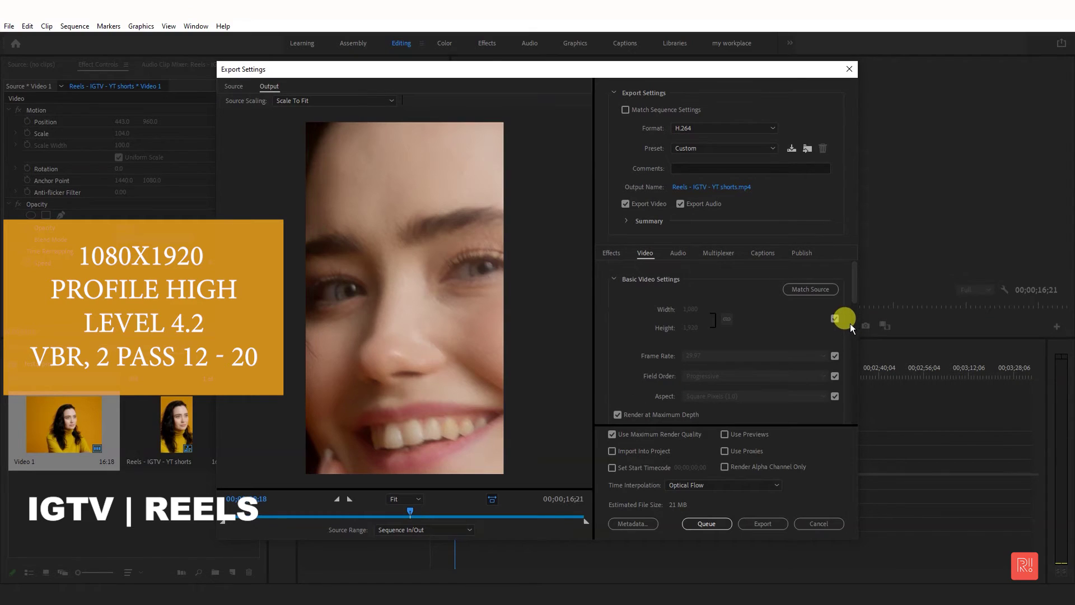
{"action": "left_click_drag", "start_coordinate": [852, 288], "coordinate": [859, 388]}
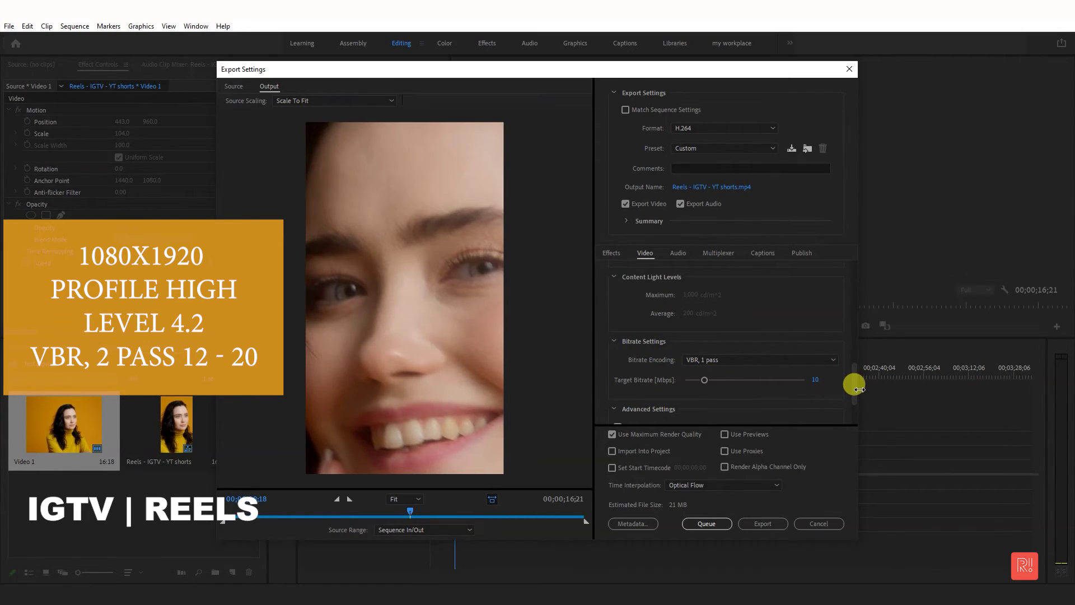
{"action": "left_click", "coordinate": [768, 361]}
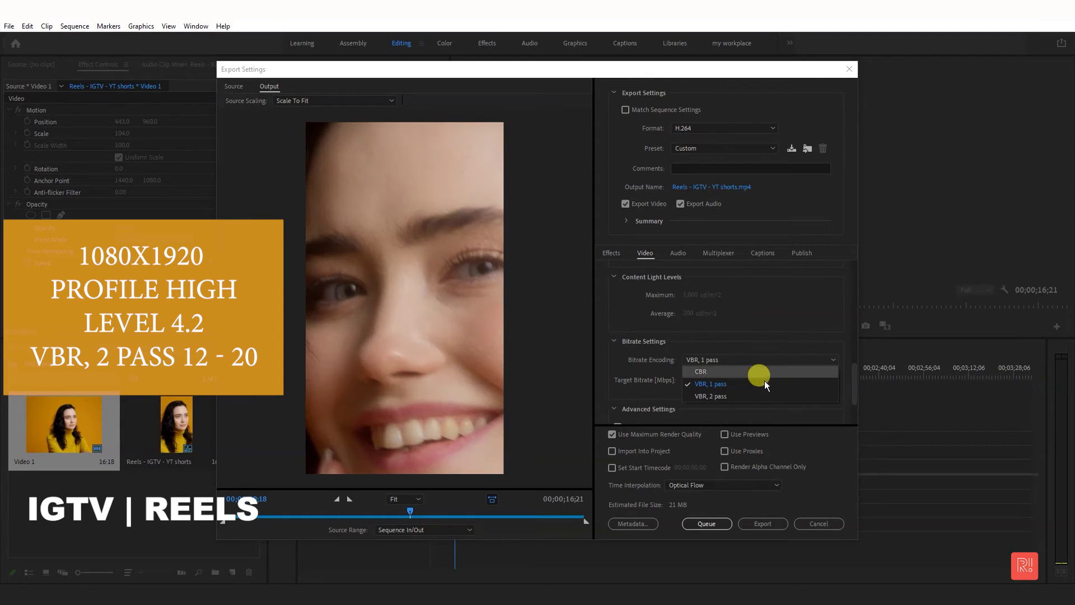
{"action": "left_click", "coordinate": [764, 382]}
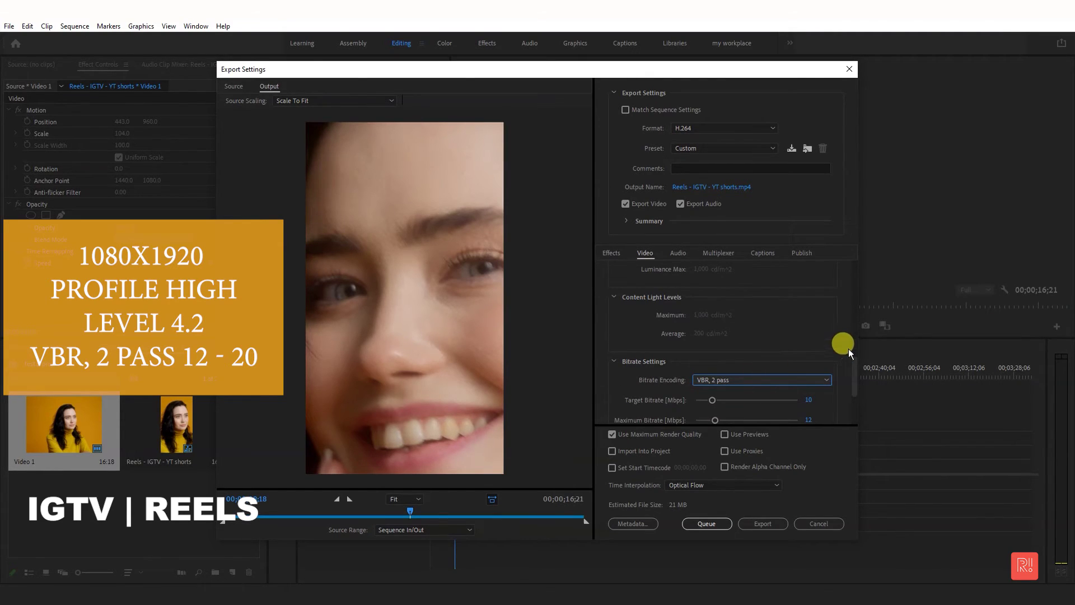
{"action": "left_click_drag", "start_coordinate": [852, 385], "coordinate": [855, 406]}
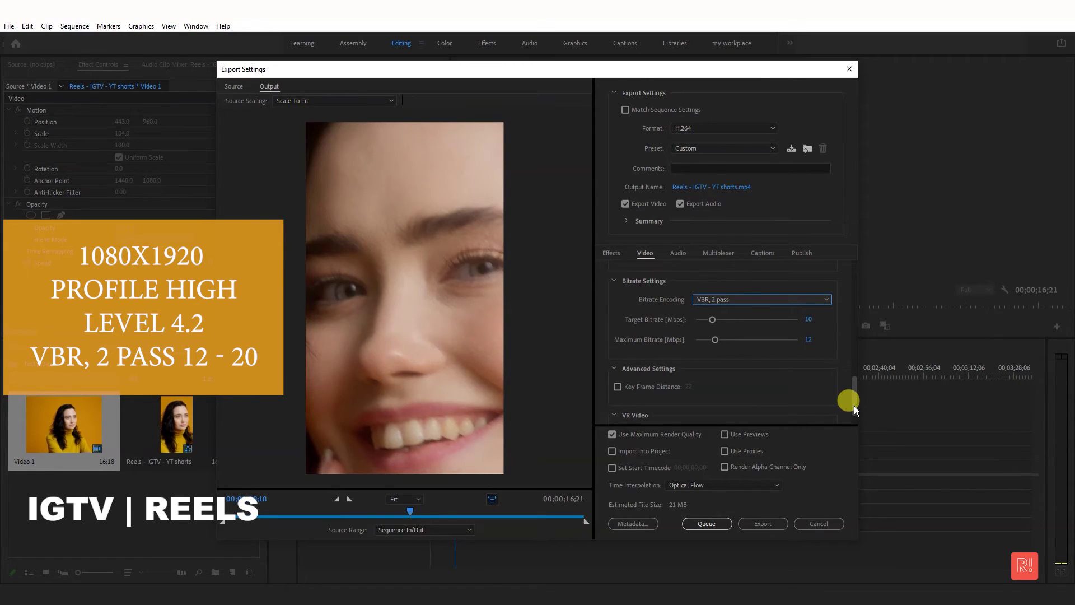
{"action": "left_click", "coordinate": [808, 319]}
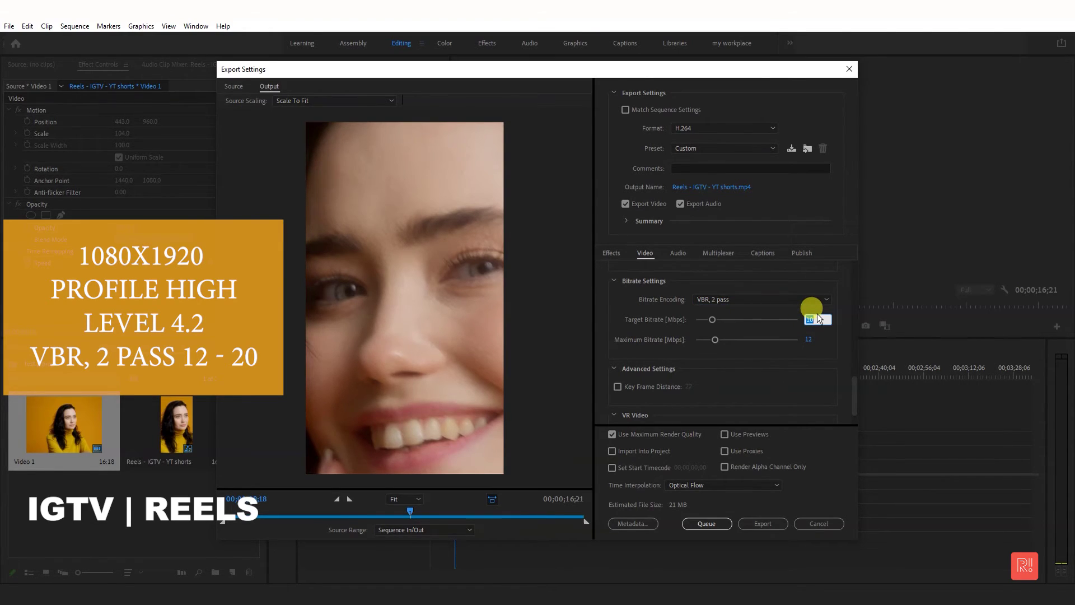
{"action": "type", "text": "12"}
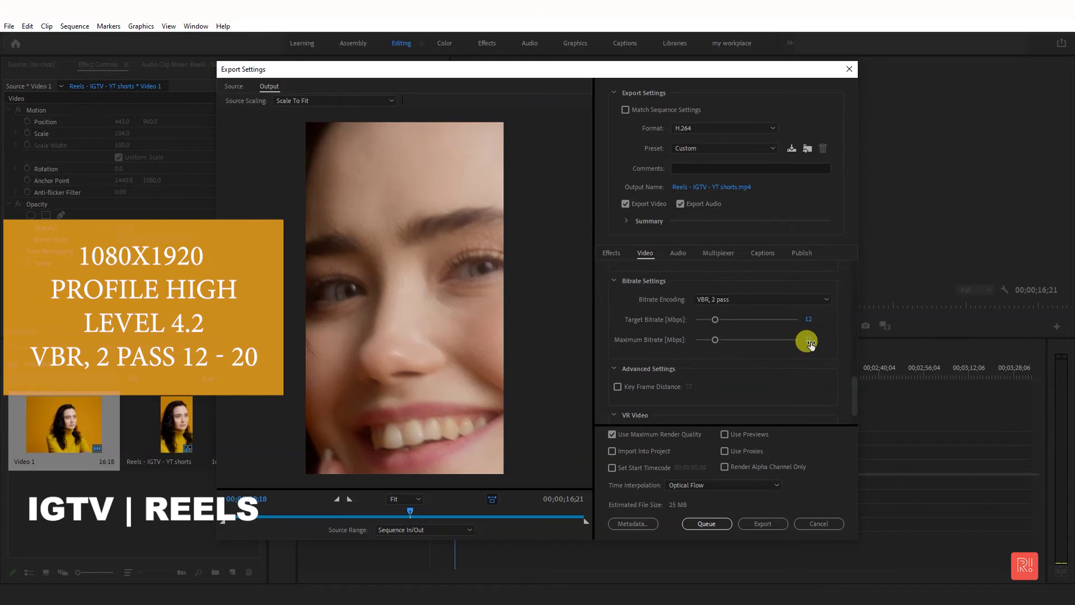
{"action": "left_click", "coordinate": [808, 339]}
{"action": "type", "text": "20"}
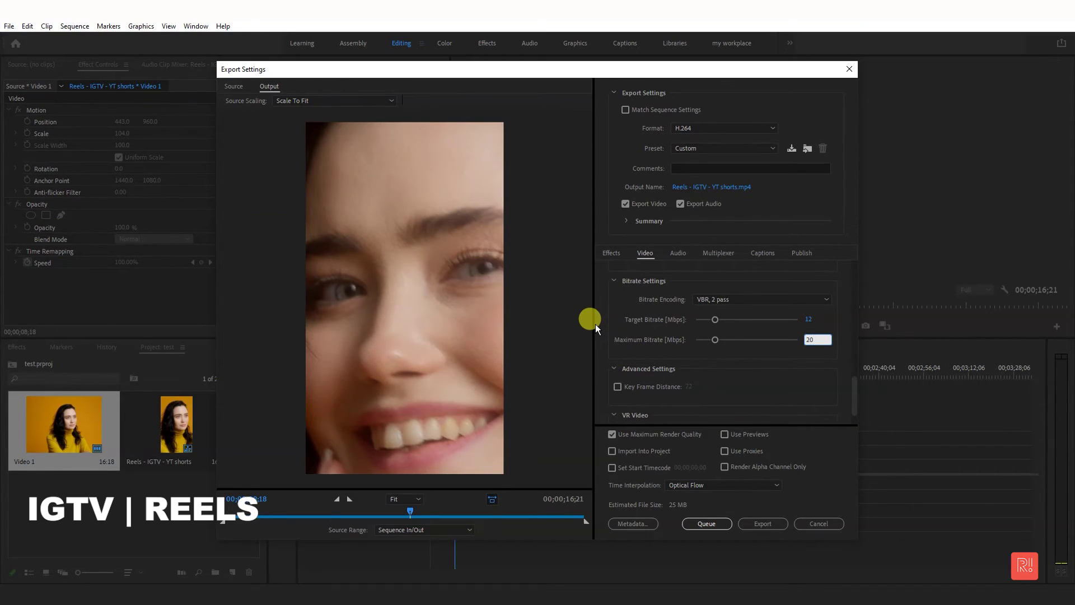
{"action": "key", "text": "Return"}
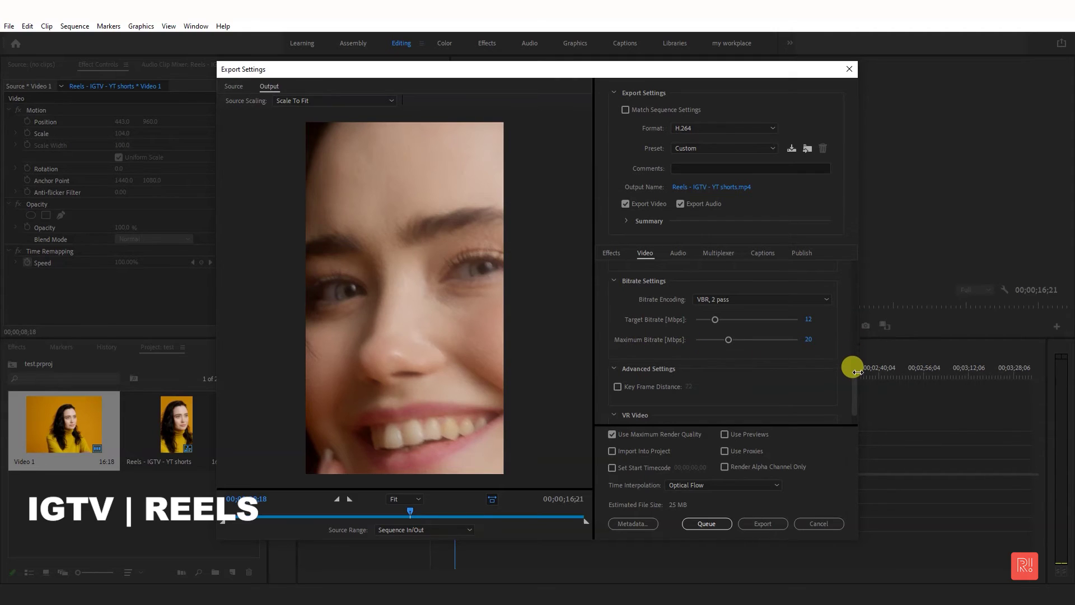
Review the remaining video settings and the time interpolation choices, keeping Optical Flow
{"action": "left_click_drag", "start_coordinate": [855, 386], "coordinate": [859, 415]}
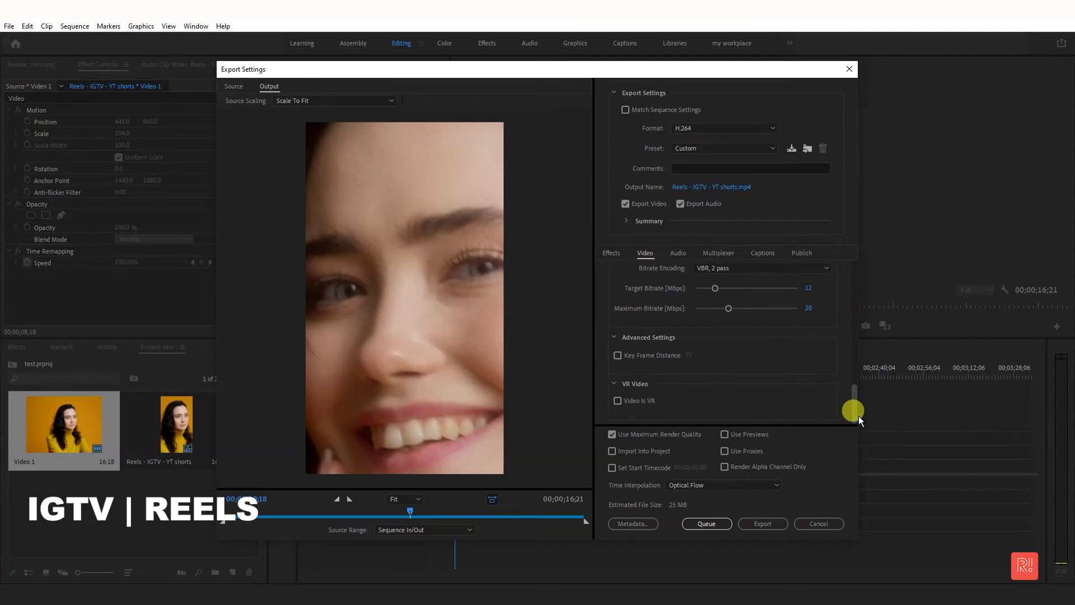
{"action": "left_click", "coordinate": [757, 483]}
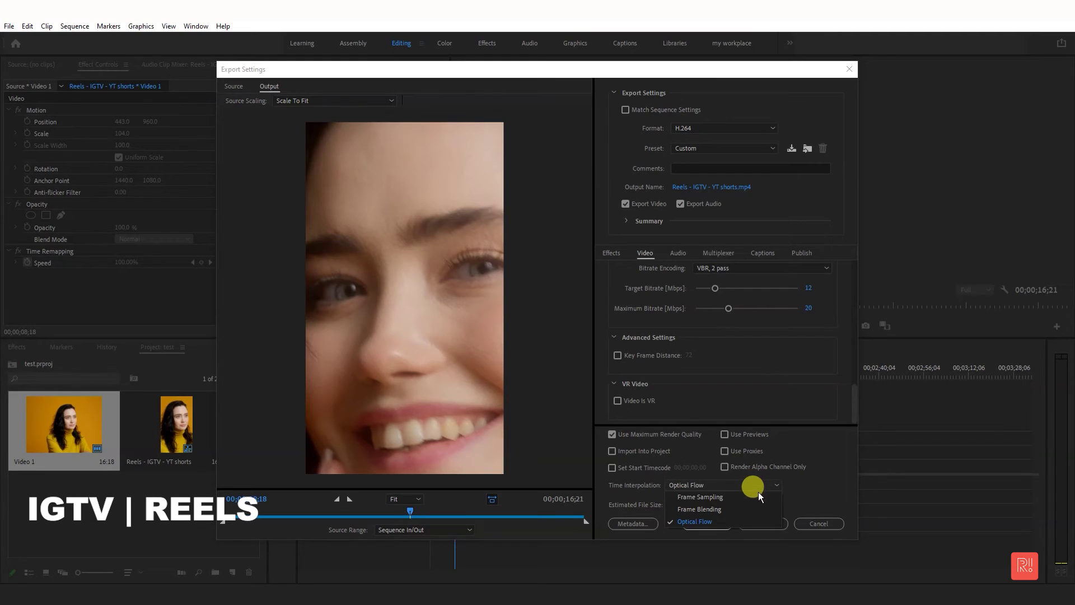
{"action": "left_click", "coordinate": [852, 473]}
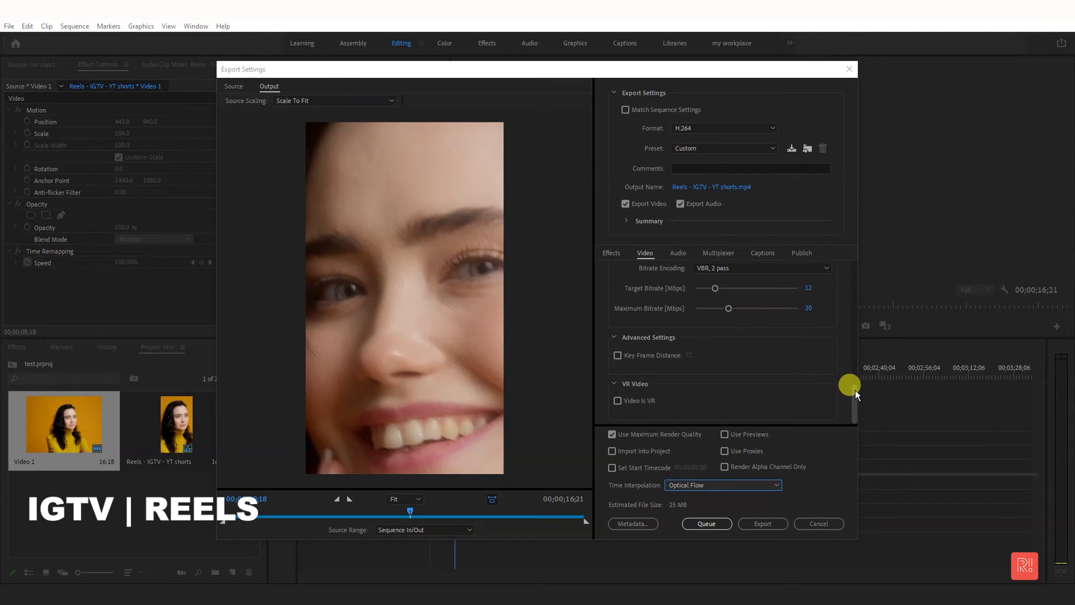
{"action": "left_click_drag", "start_coordinate": [855, 390], "coordinate": [847, 361]}
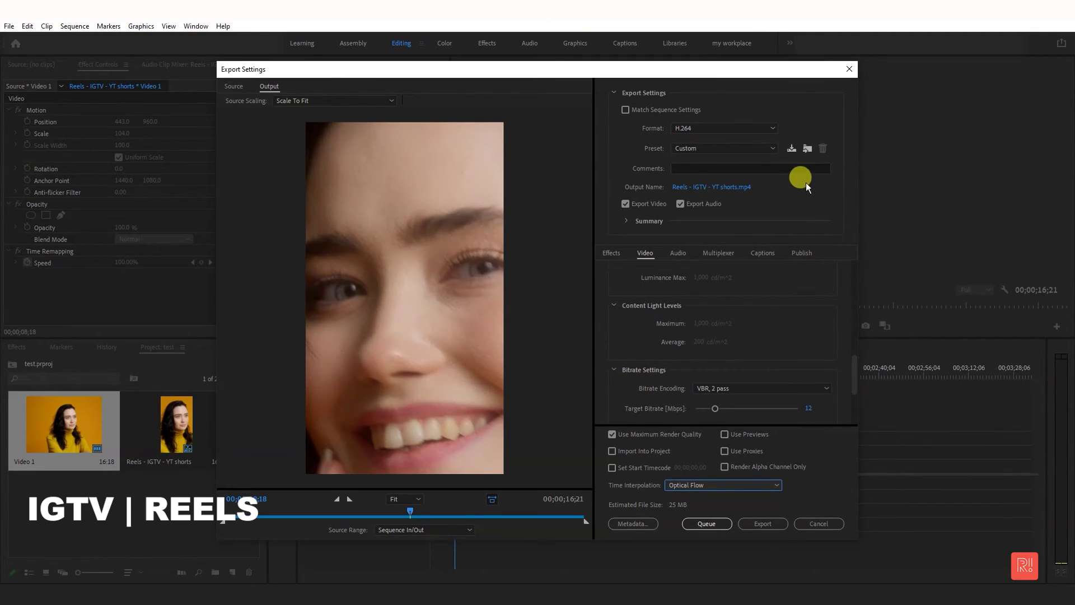
Try to save the export settings as a preset named "IGTV-" that includes the effects and publish settings
{"action": "left_click", "coordinate": [792, 149]}
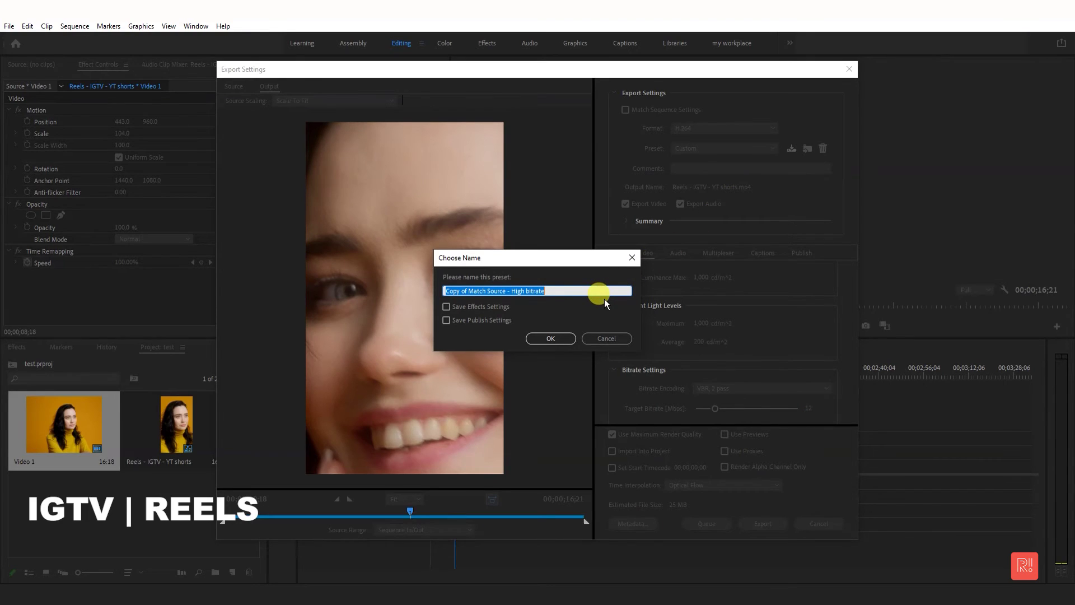
{"action": "type", "text": "I"}
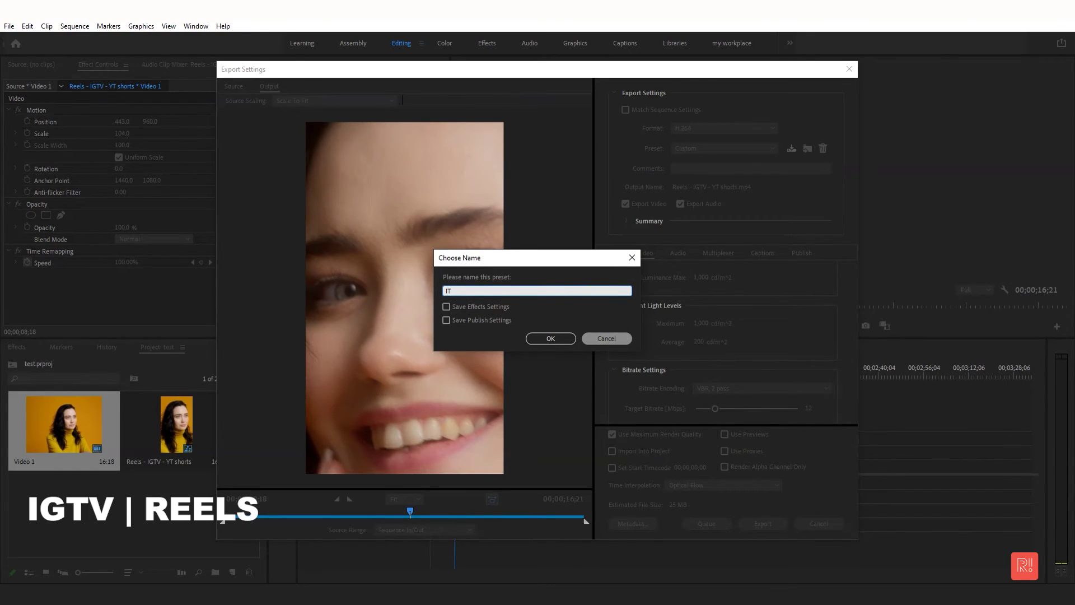
{"action": "type", "text": "T"}
{"action": "type", "text": "GV"}
{"action": "type", "text": "-"}
{"action": "left_click", "coordinate": [495, 307]}
{"action": "left_click", "coordinate": [502, 320]}
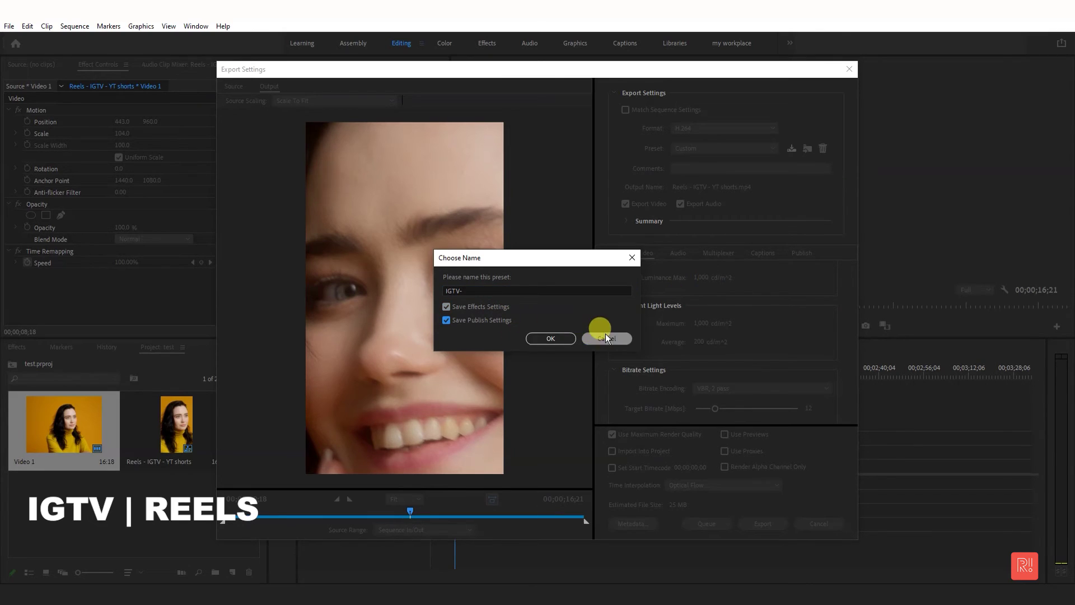
{"action": "key", "text": "Escape"}
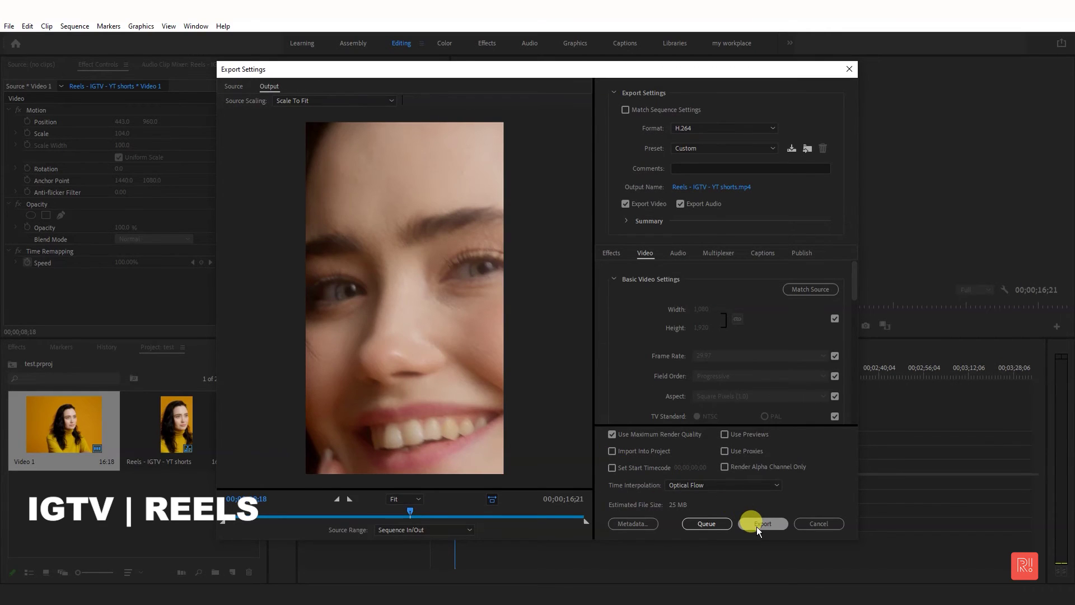
Leave the export settings without exporting and move the sequence's playhead to 00;00;06;00
{"action": "left_click", "coordinate": [759, 523]}
{"action": "left_click", "coordinate": [826, 525]}
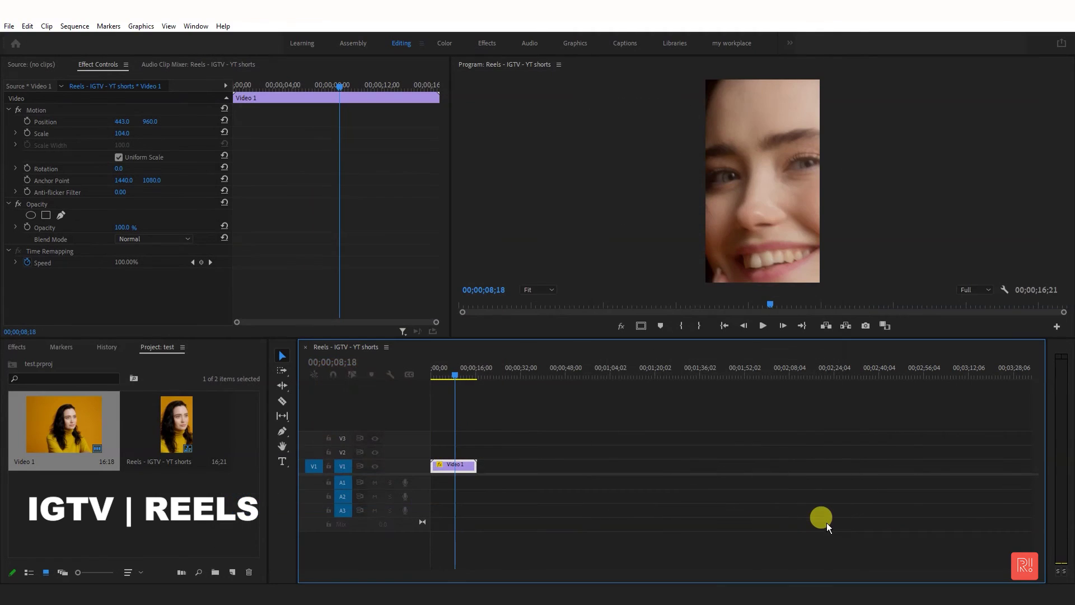
{"action": "left_click", "coordinate": [626, 469]}
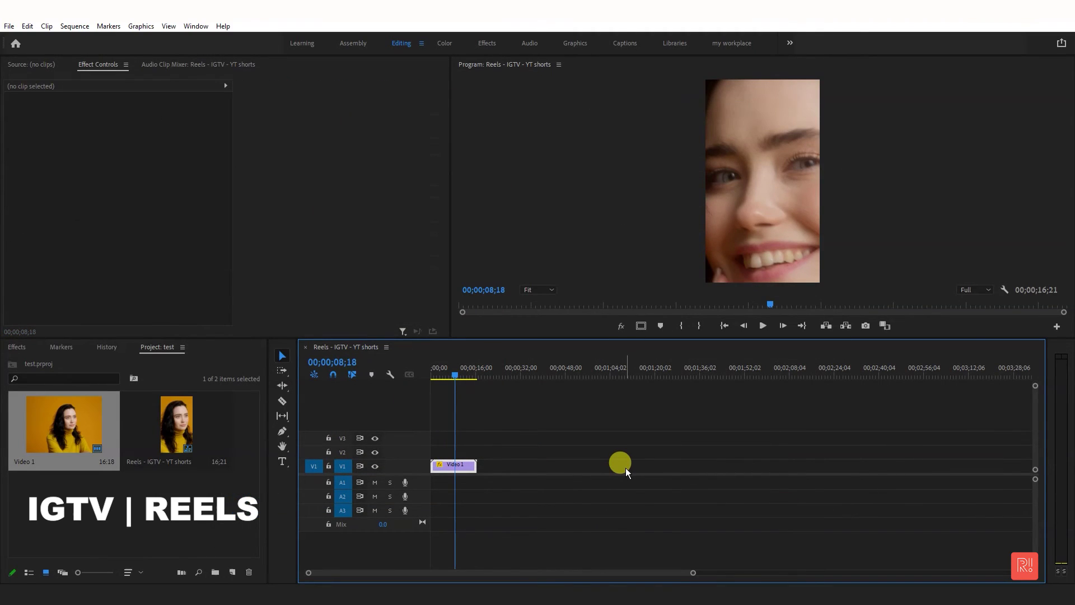
{"action": "left_click", "coordinate": [446, 376]}
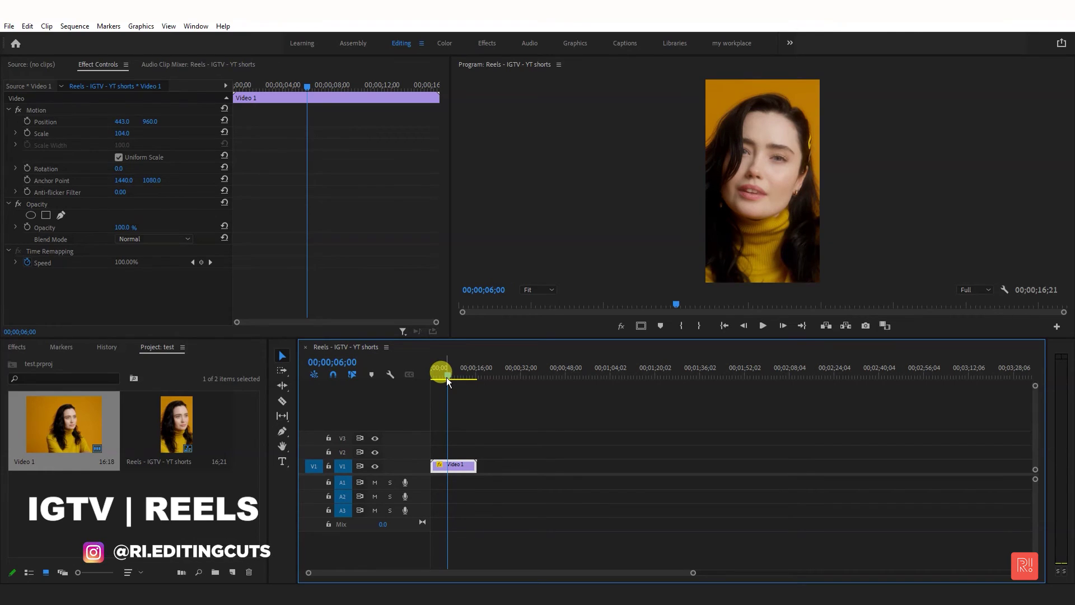
Reopen the media export settings for the vertical sequence, keeping the H.264 format, and enable Render at Maximum Depth
{"action": "left_click", "coordinate": [9, 27]}
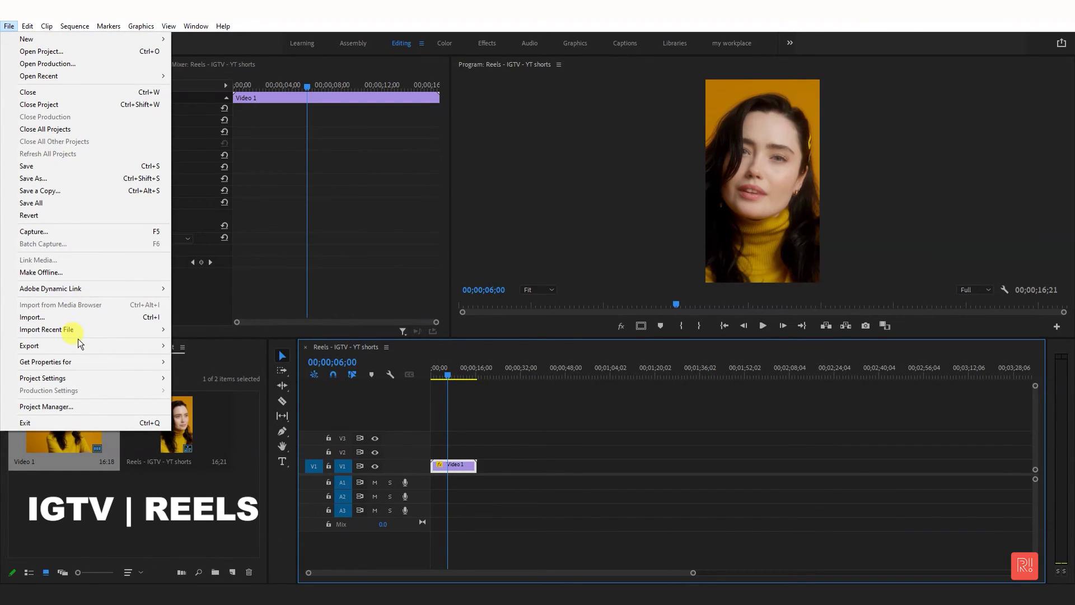
{"action": "left_click", "coordinate": [569, 448]}
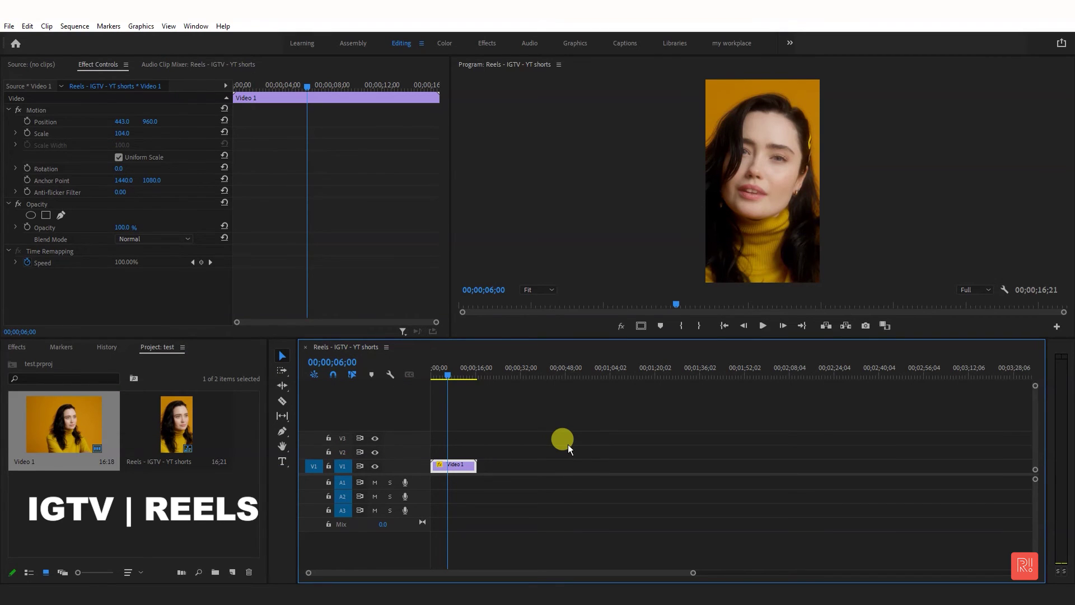
{"action": "key", "text": "ctrl+m"}
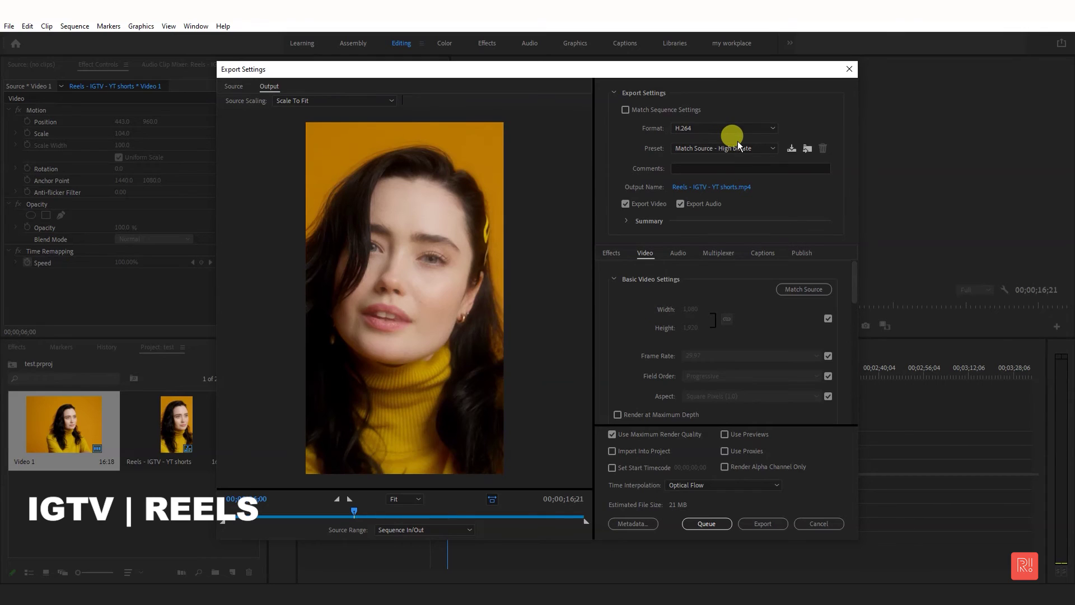
{"action": "left_click", "coordinate": [747, 127]}
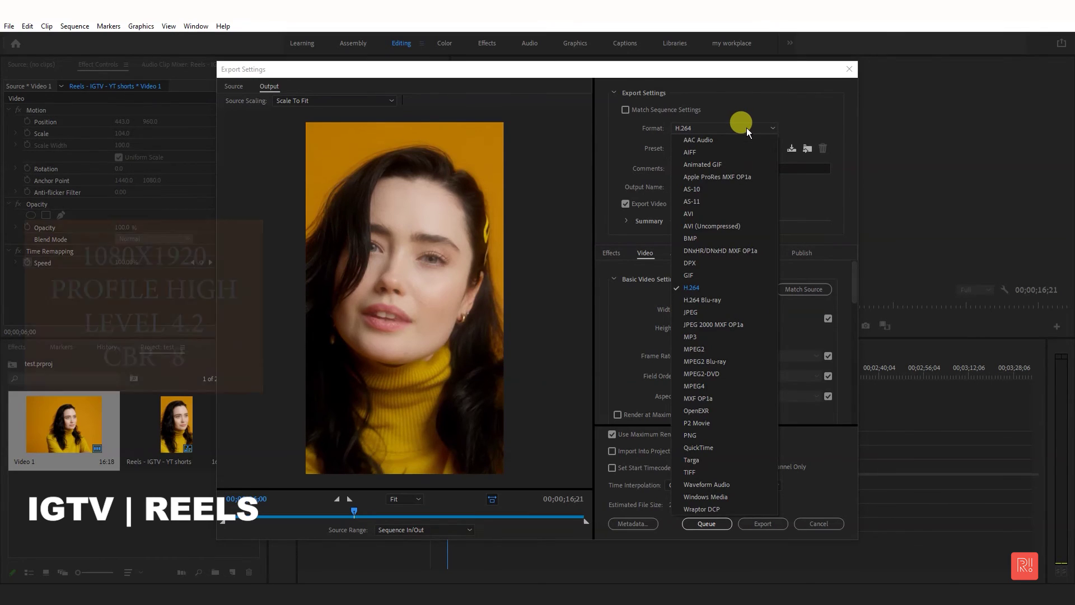
{"action": "key", "text": "Escape"}
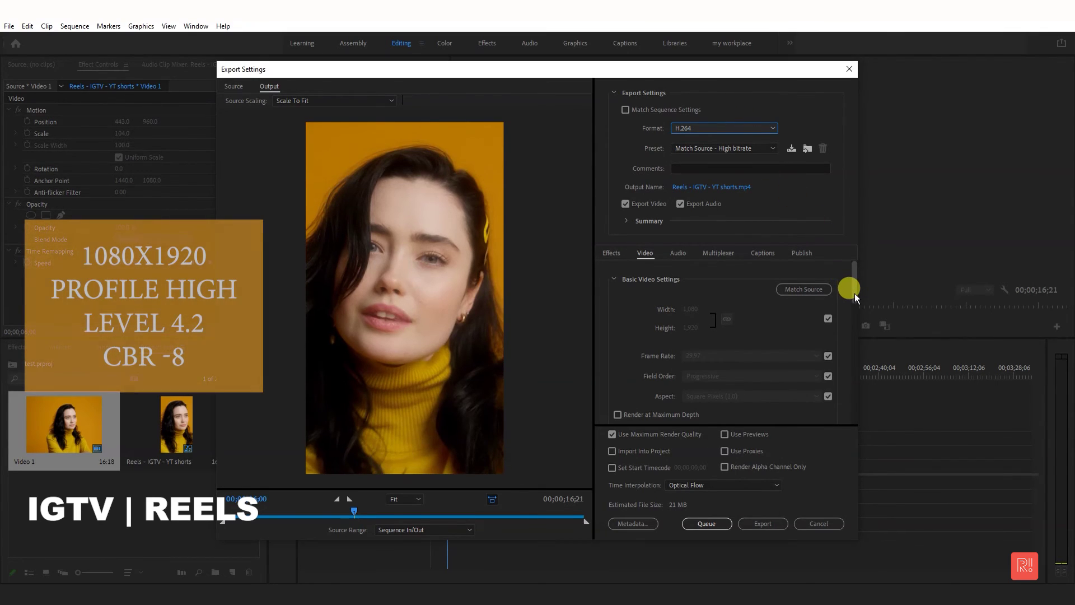
{"action": "left_click_drag", "start_coordinate": [854, 293], "coordinate": [855, 330]}
{"action": "left_click", "coordinate": [686, 365]}
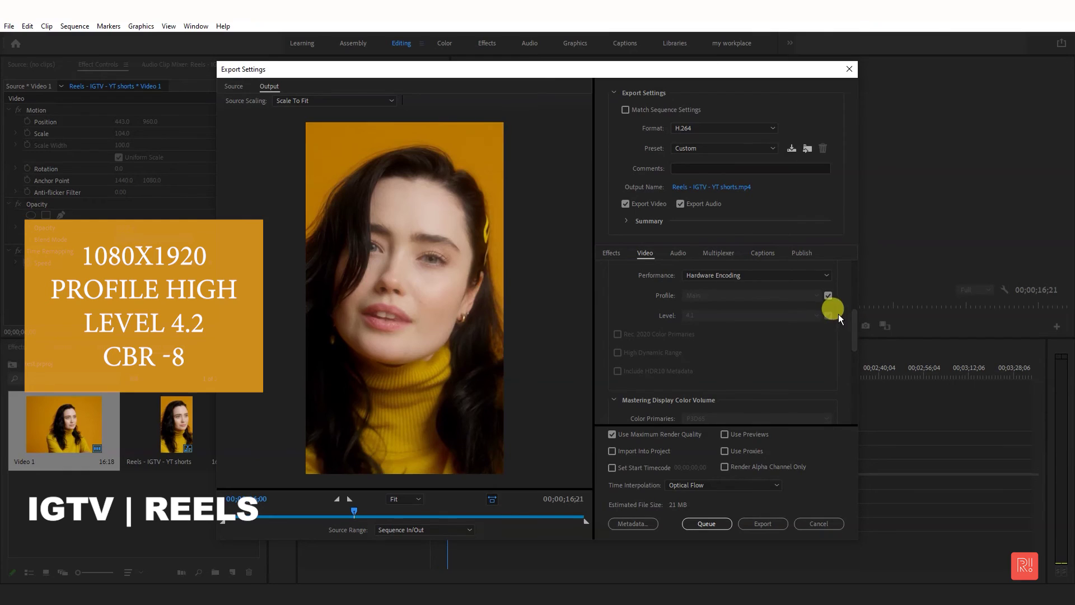
Unlock the encoding profile and level from the source and set them to High and 4.2
{"action": "left_click", "coordinate": [828, 295]}
{"action": "left_click", "coordinate": [798, 295]}
{"action": "left_click", "coordinate": [785, 324]}
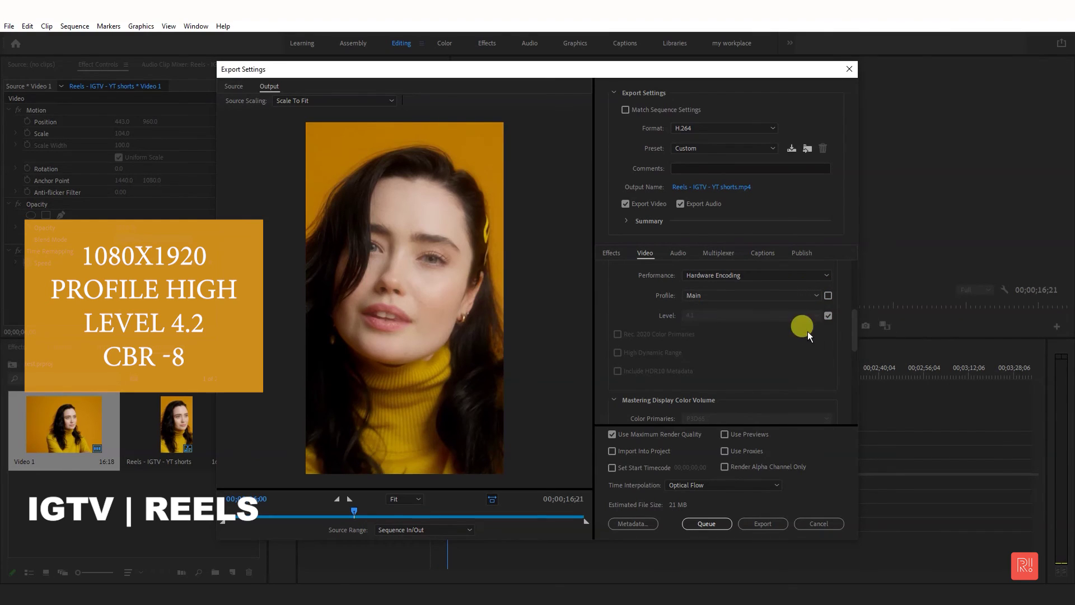
{"action": "left_click", "coordinate": [827, 315]}
{"action": "left_click", "coordinate": [775, 315]}
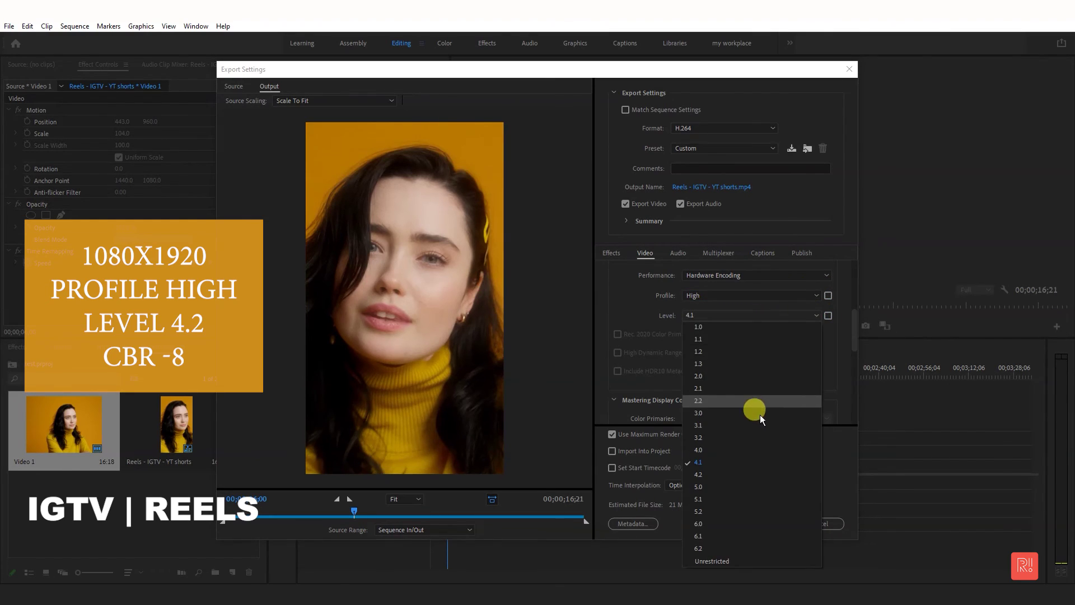
{"action": "left_click", "coordinate": [770, 473]}
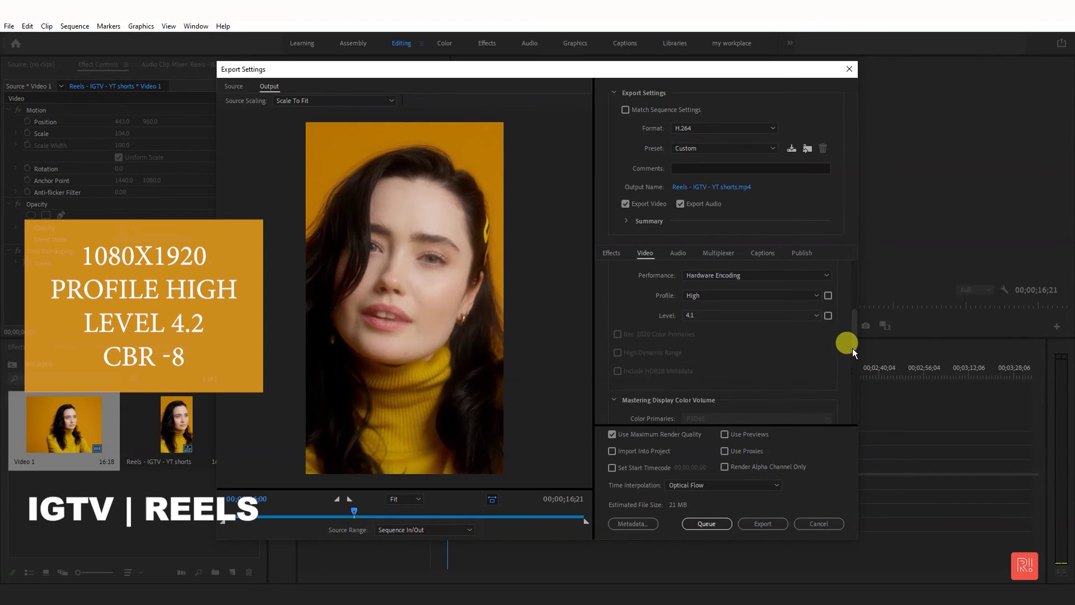
Set the video bitrate encoding to CBR with a target bitrate of 8 Mbps
{"action": "scroll", "coordinate": [853, 335], "scroll_direction": "up", "scroll_amount": 5}
{"action": "left_click_drag", "start_coordinate": [849, 294], "coordinate": [858, 398]}
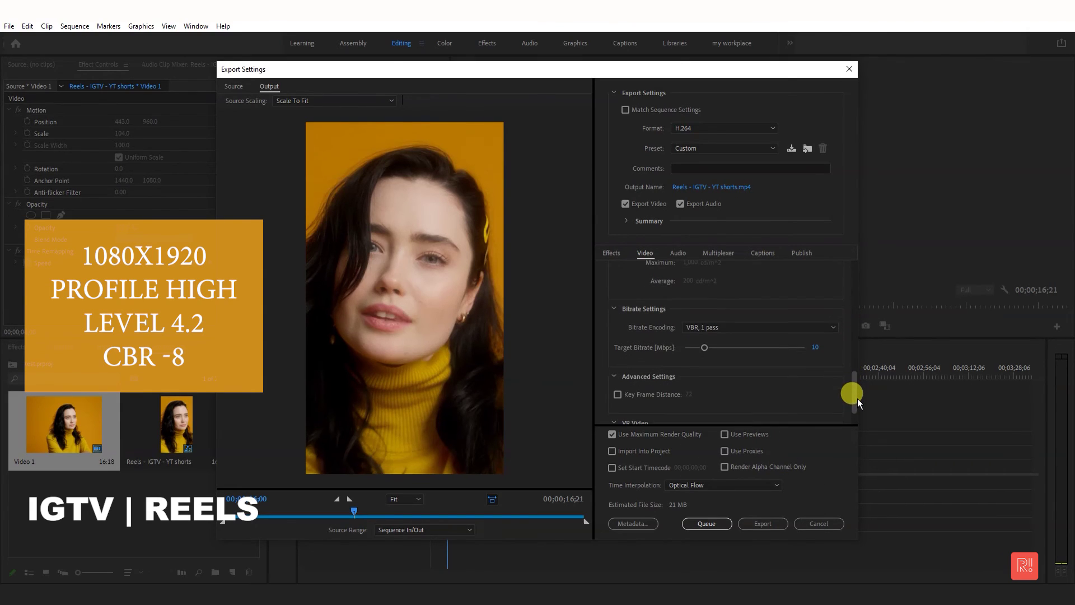
{"action": "left_click", "coordinate": [812, 329]}
{"action": "left_click", "coordinate": [810, 338]}
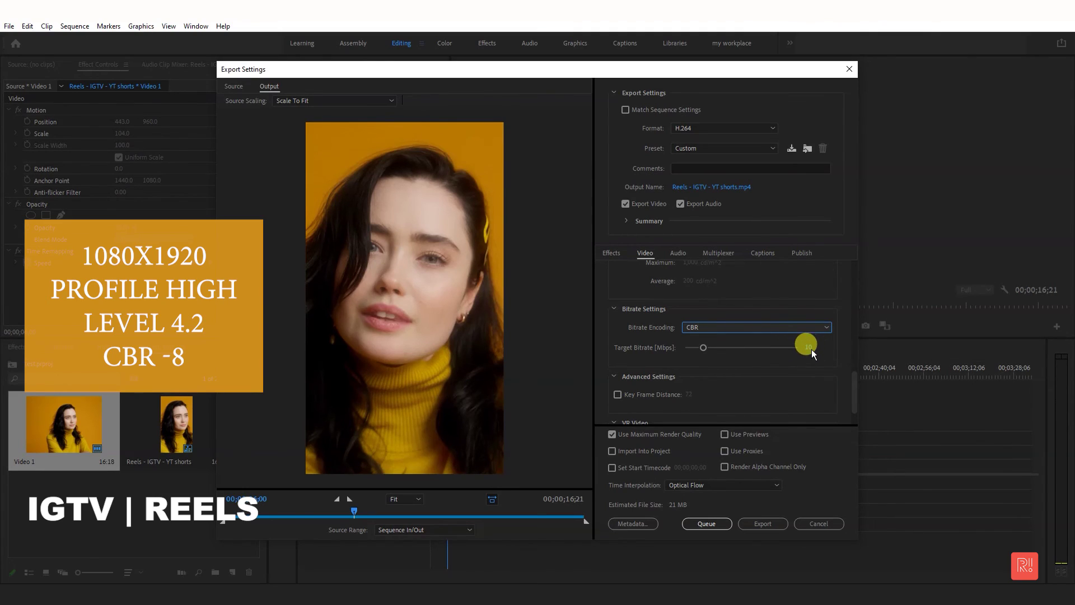
{"action": "left_click", "coordinate": [809, 347]}
{"action": "type", "text": "8"}
{"action": "key", "text": "Return"}
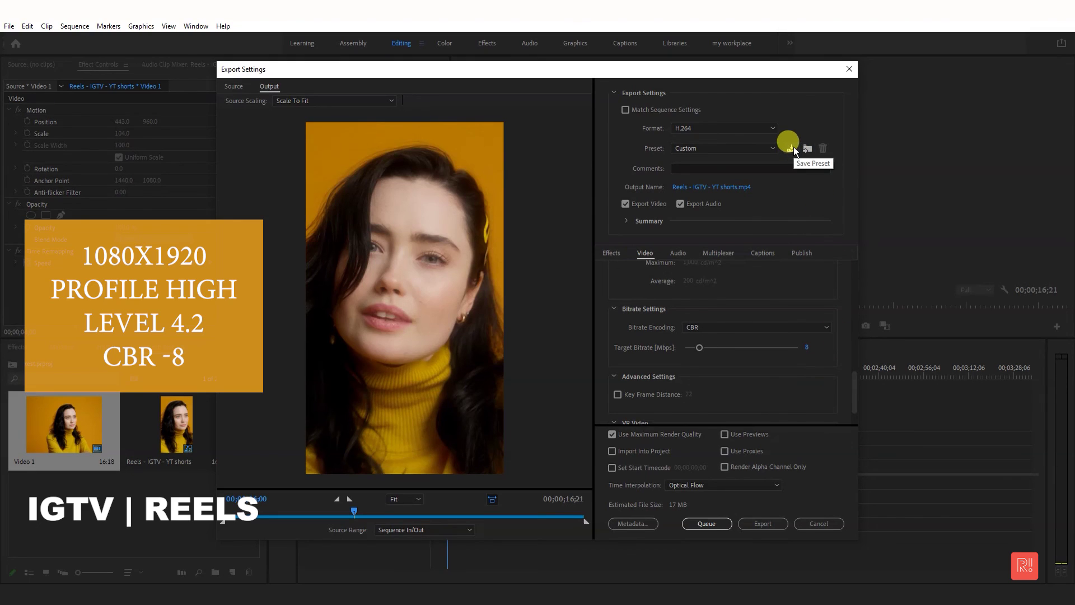
Try to save the export settings as a preset named "Reels" including effects and publish settings, and leave the export settings without exporting
{"action": "scroll", "coordinate": [852, 379], "scroll_direction": "down", "scroll_amount": 1}
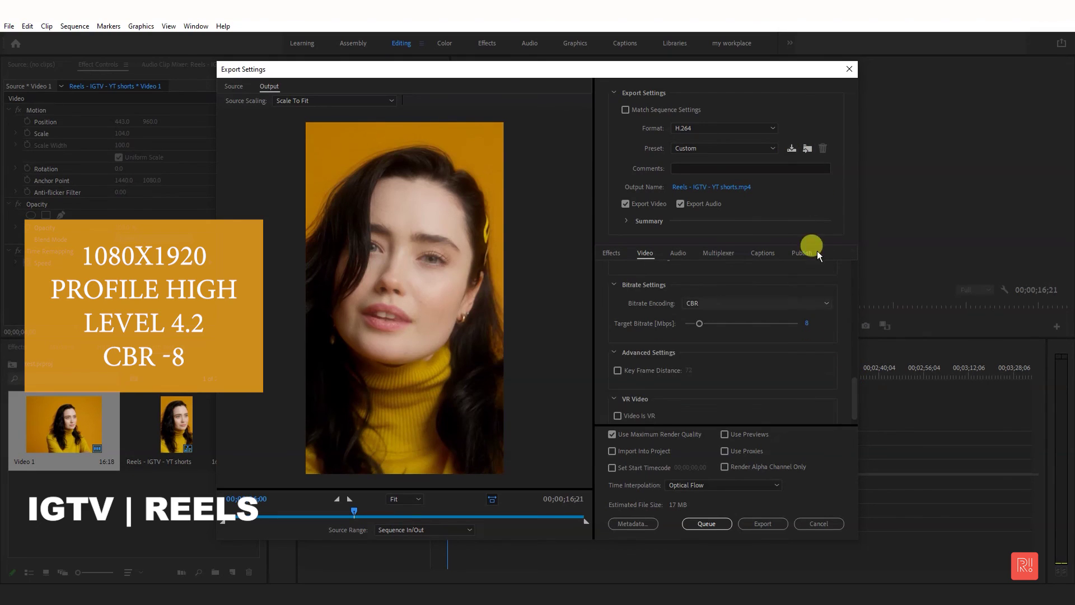
{"action": "left_click", "coordinate": [791, 148]}
{"action": "type", "text": "R"}
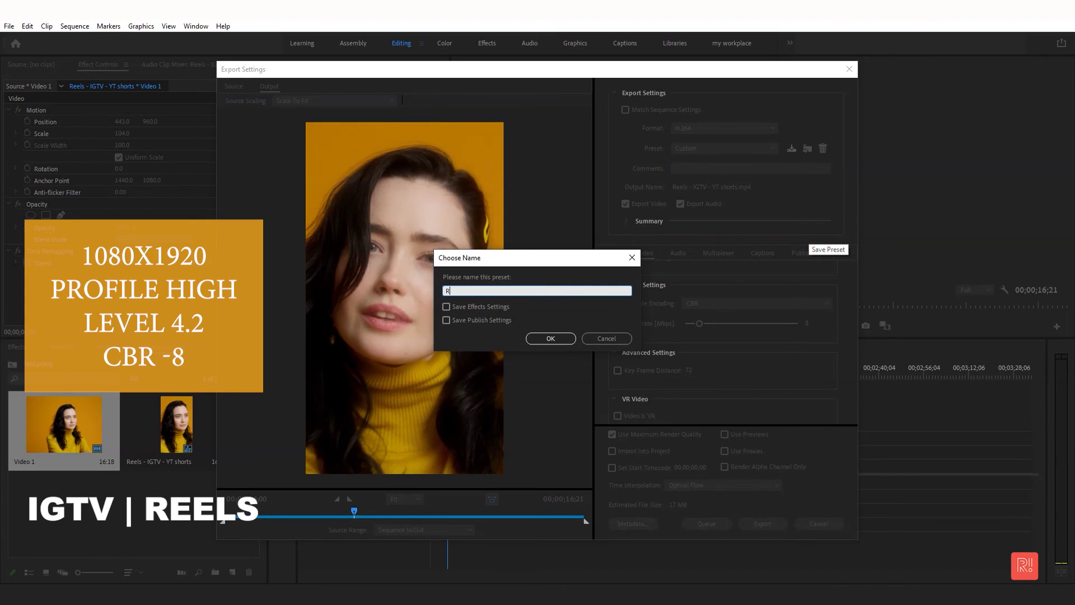
{"action": "type", "text": "eels"}
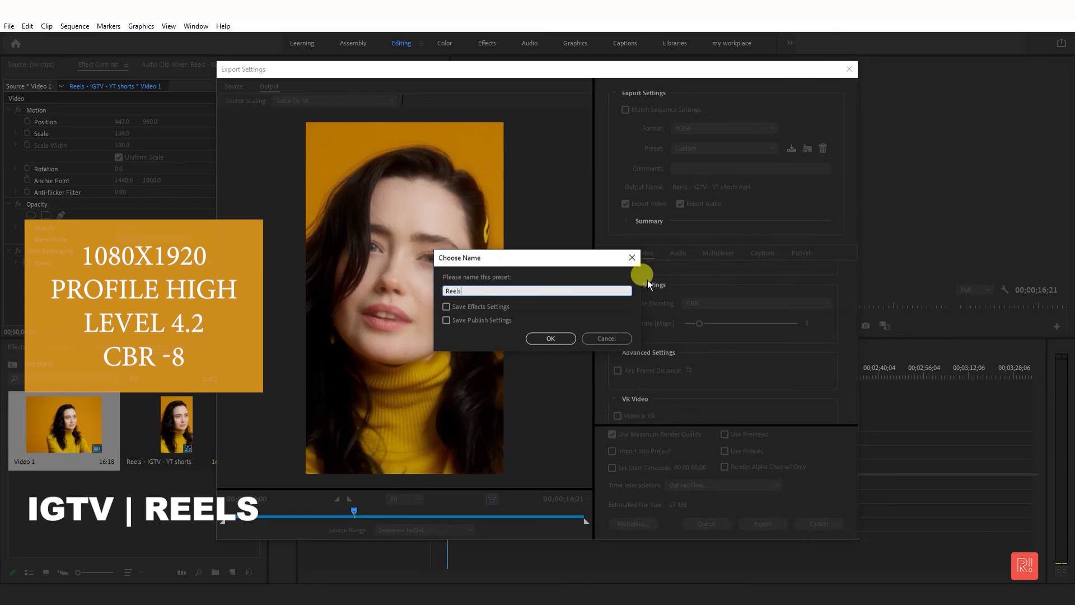
{"action": "left_click", "coordinate": [475, 308]}
{"action": "left_click", "coordinate": [476, 320]}
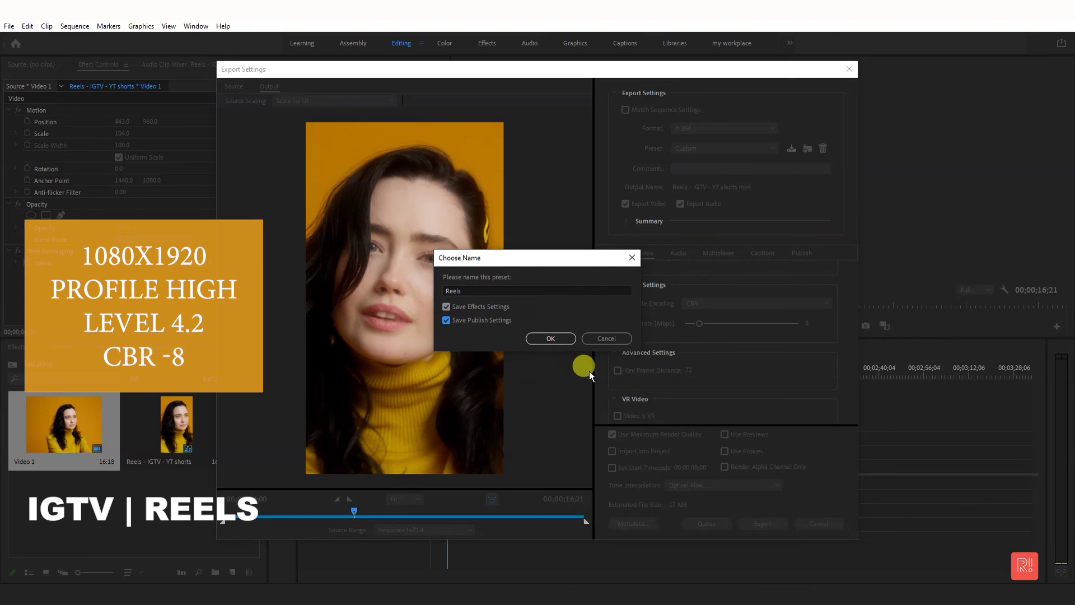
{"action": "left_click", "coordinate": [596, 341]}
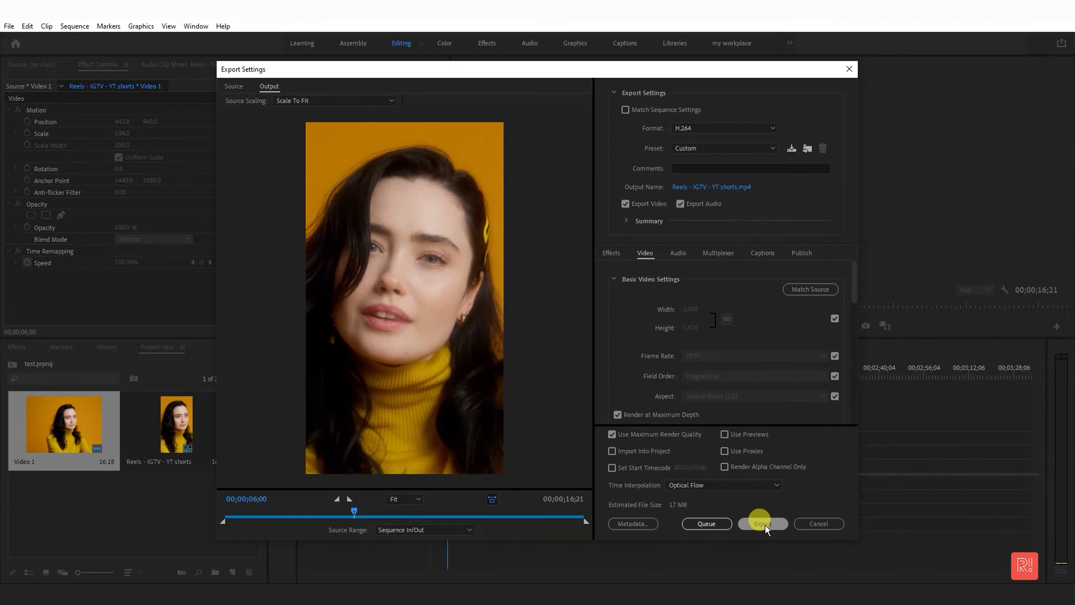
{"action": "left_click", "coordinate": [824, 521]}
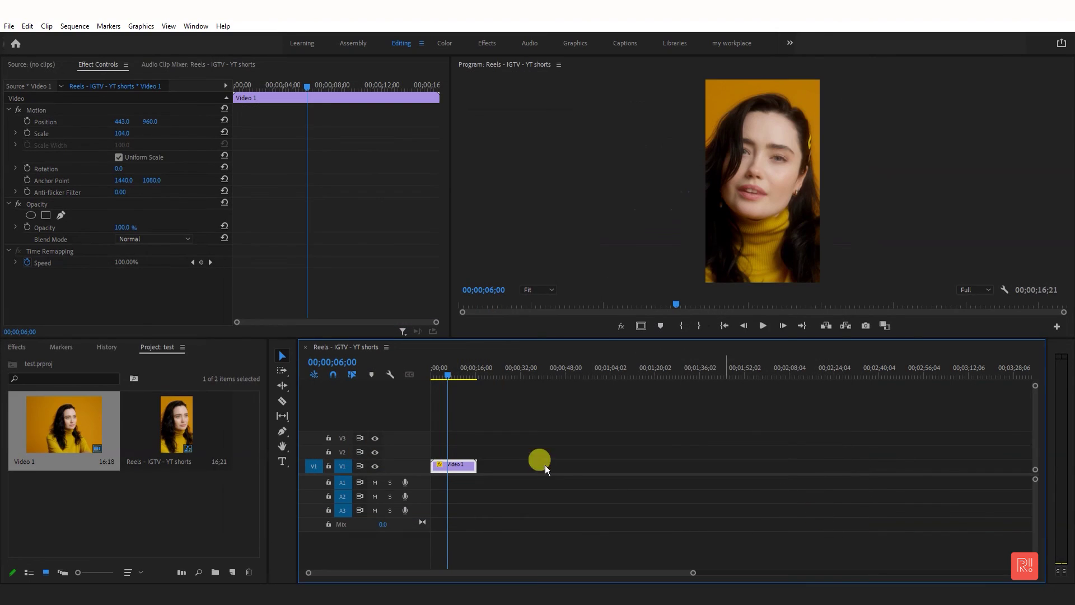